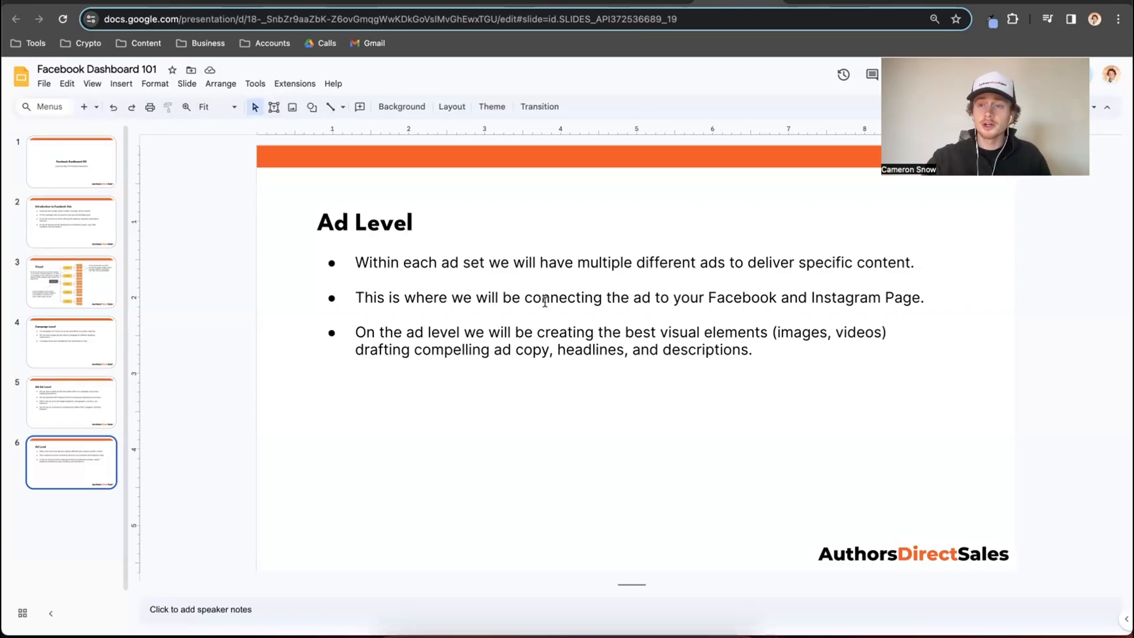
# Switch to Meta Ads Manager and create a new auction campaign with the Sales objective, using the manual sales campaign setup.
pyautogui.click(1003, 1)
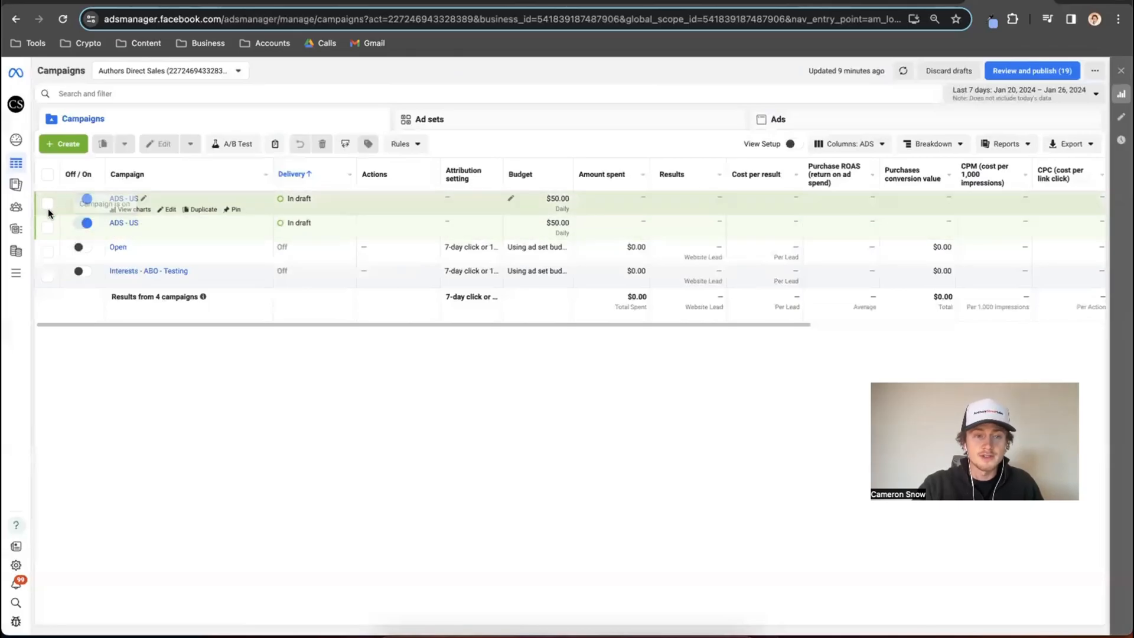
pyautogui.click(59, 149)
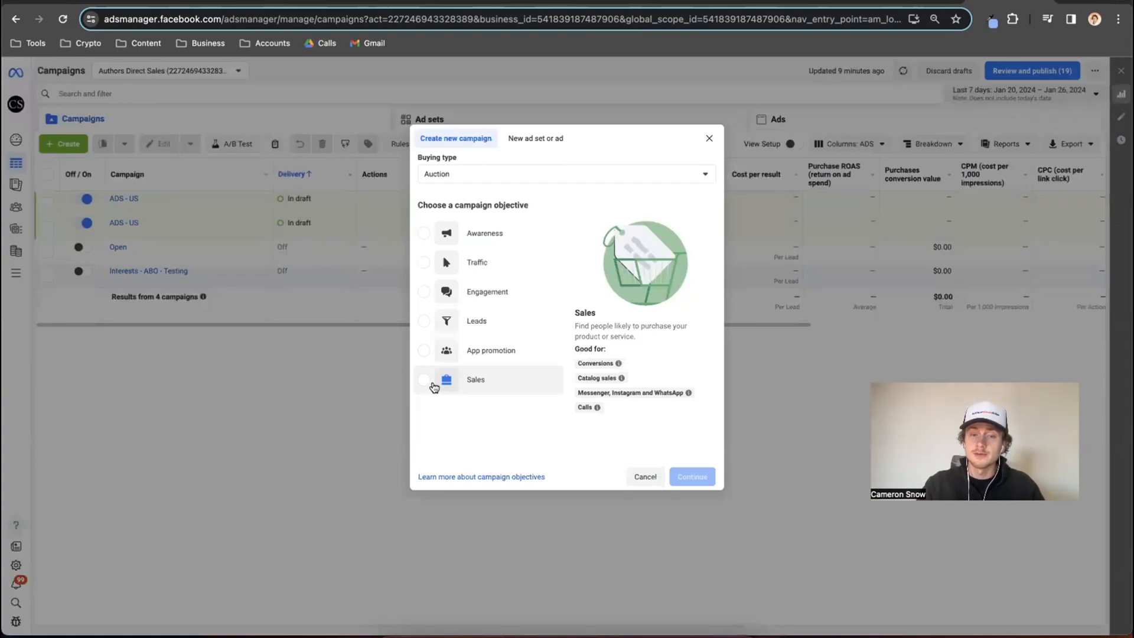
pyautogui.click(434, 387)
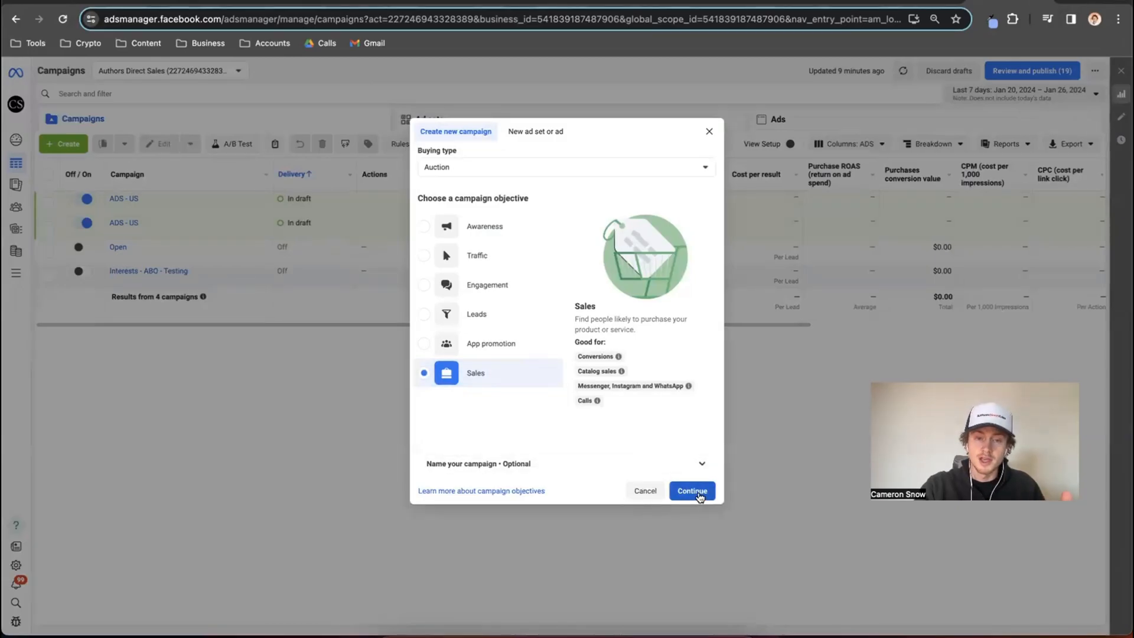
pyautogui.click(692, 491)
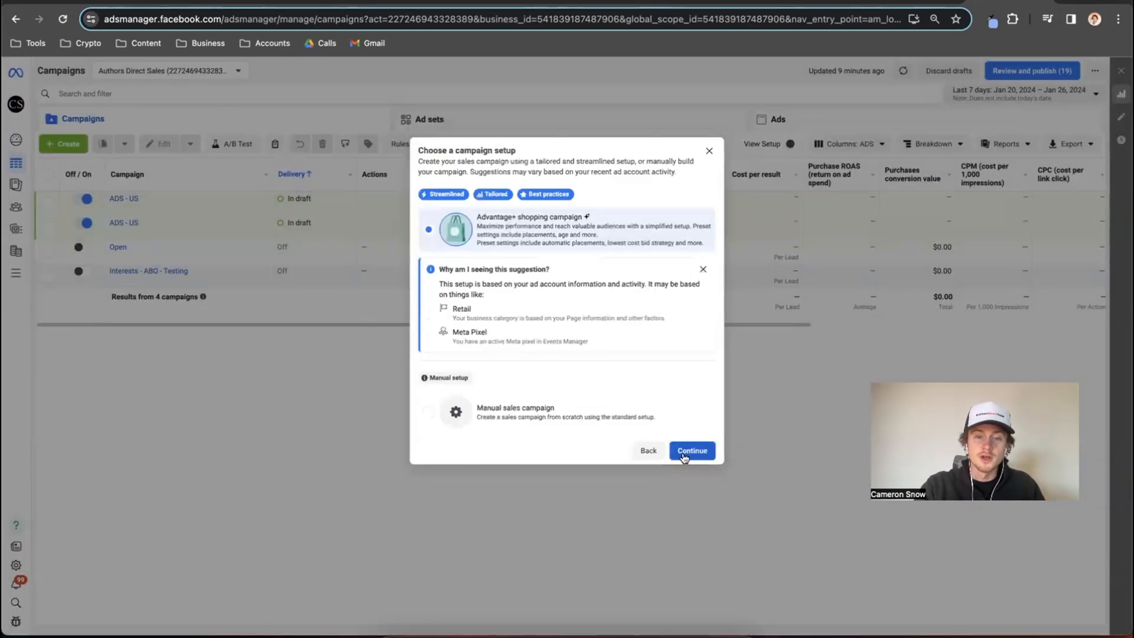
pyautogui.click(589, 413)
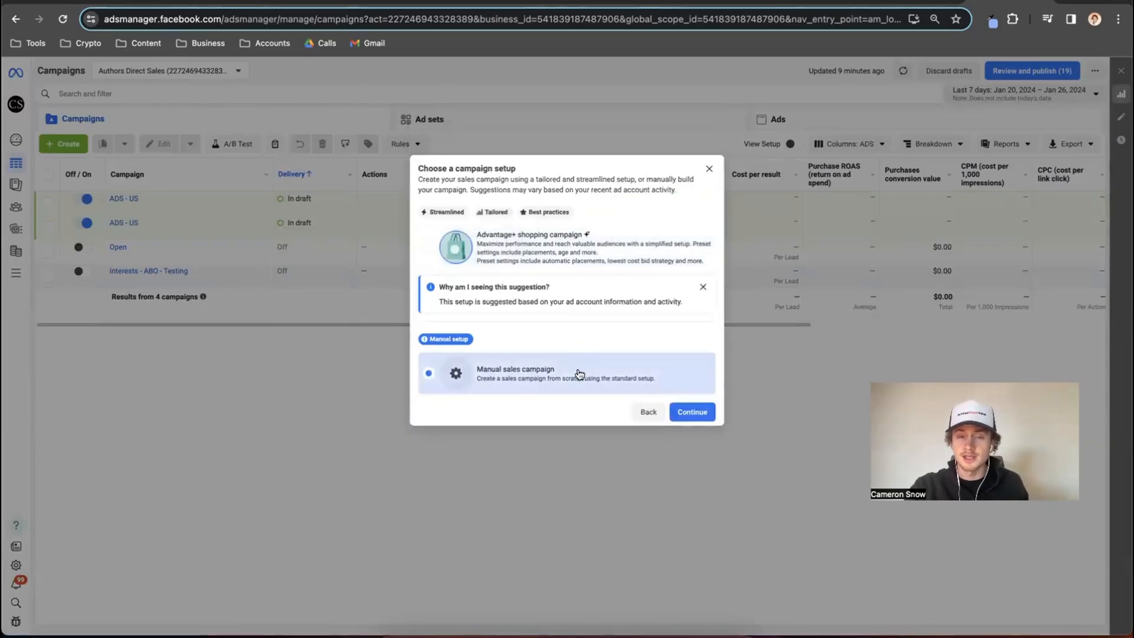
pyautogui.click(689, 410)
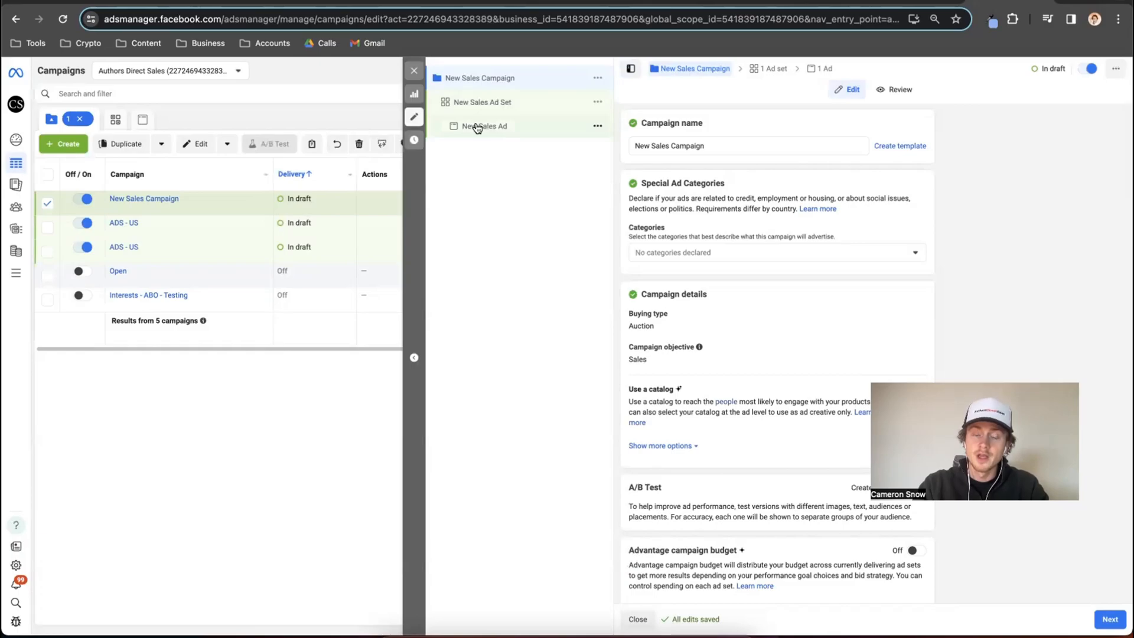
# Quickly duplicate the New Sales Ad Set and delete the resulting copy.
pyautogui.click(600, 104)
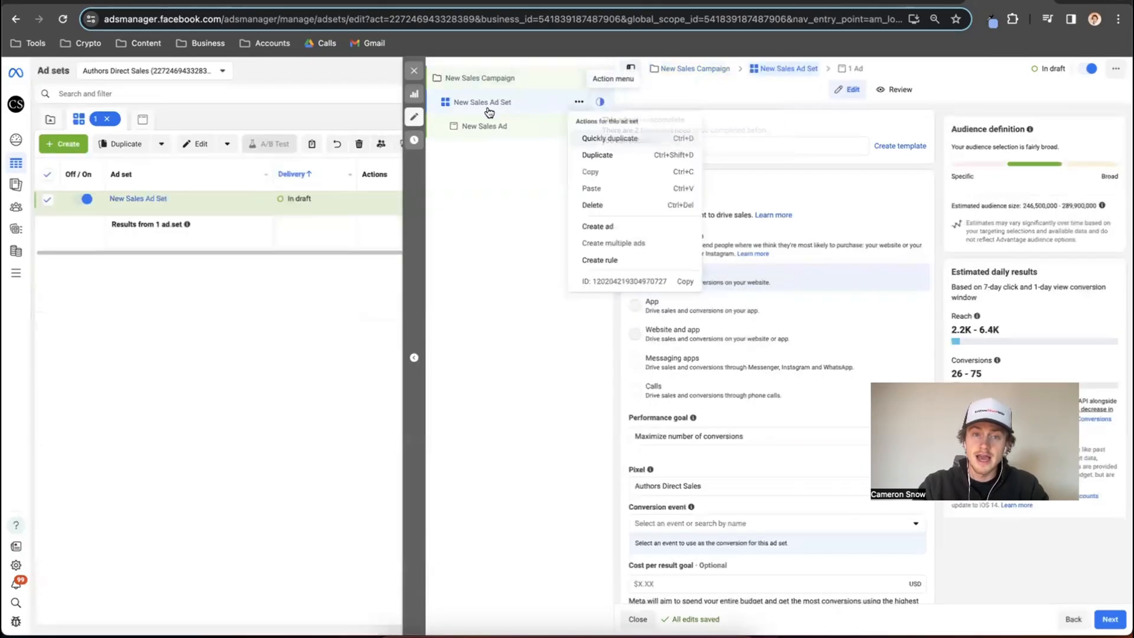
pyautogui.click(590, 140)
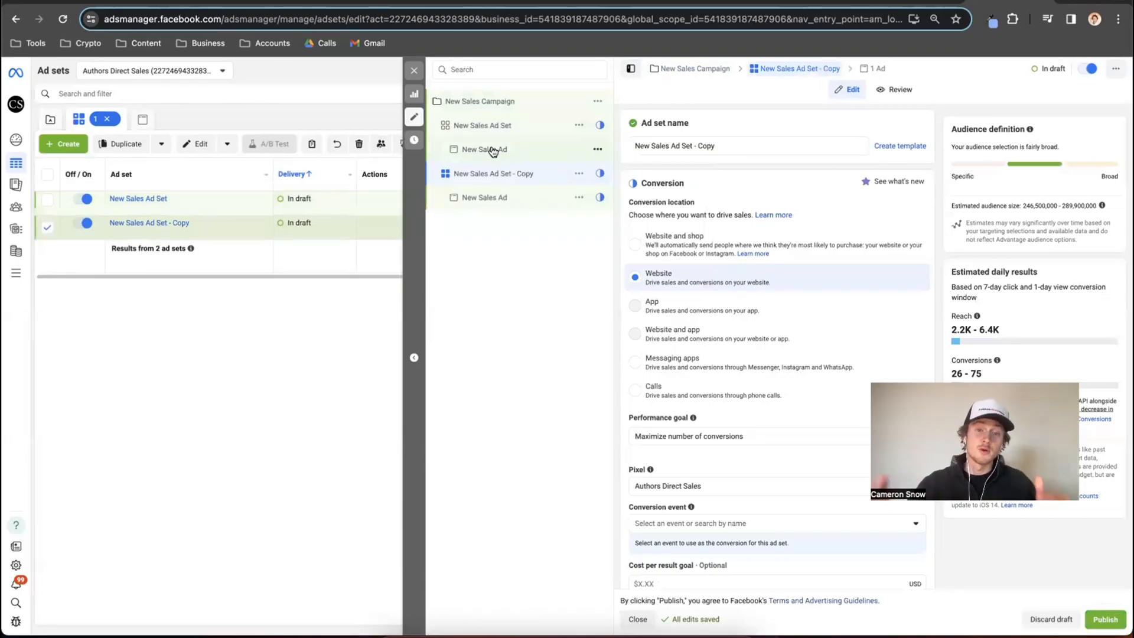
pyautogui.click(584, 174)
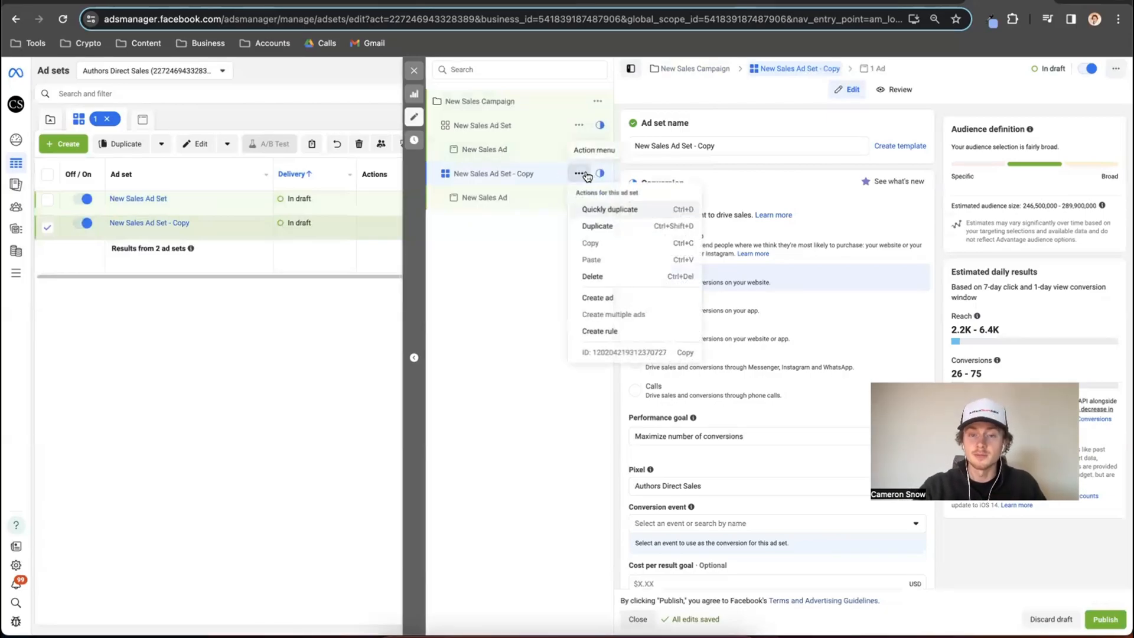
pyautogui.click(601, 274)
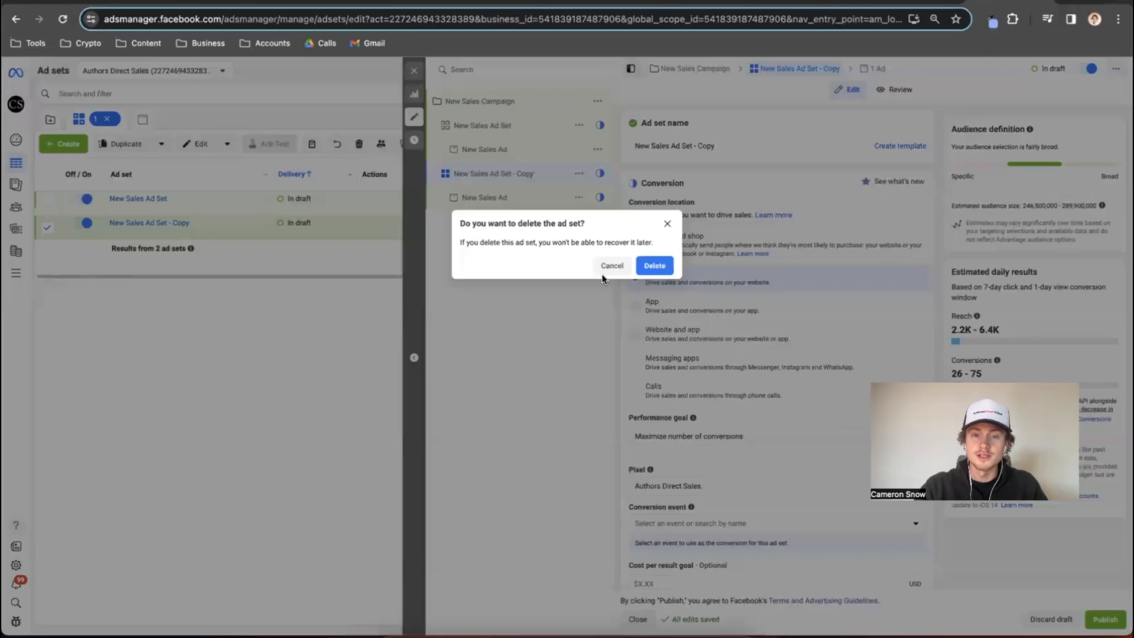
pyautogui.click(651, 269)
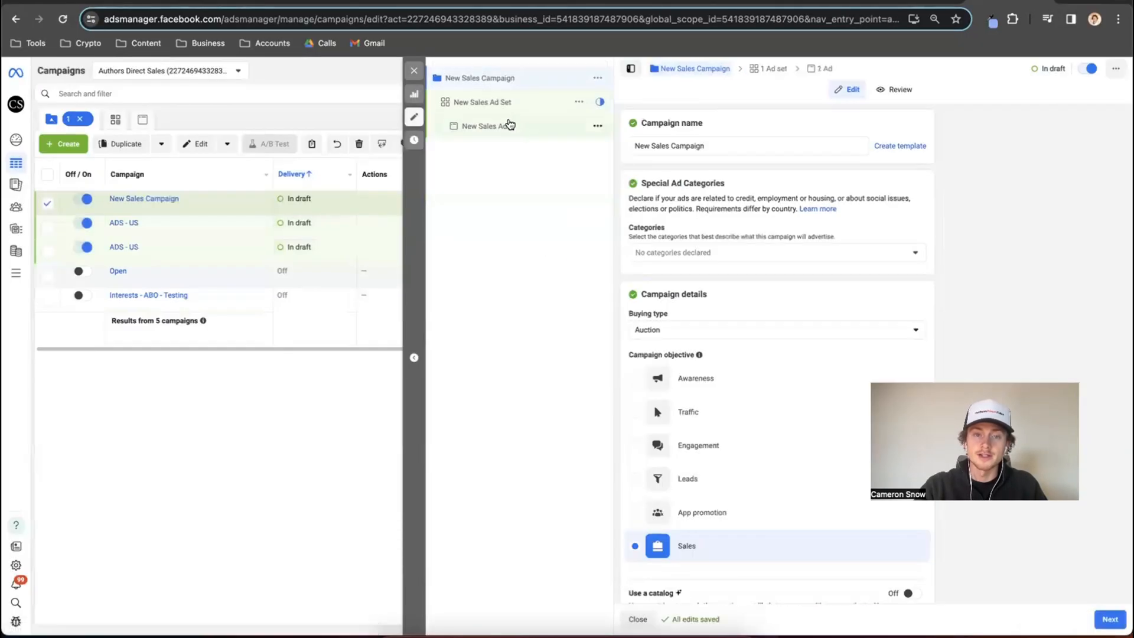
pyautogui.click(505, 105)
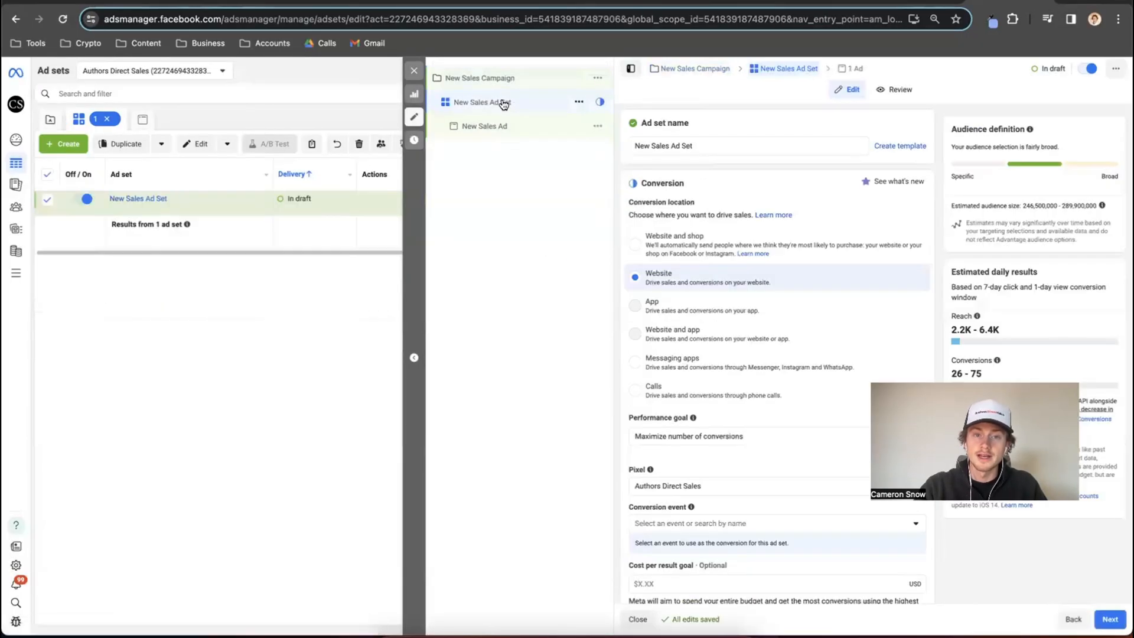
pyautogui.click(505, 127)
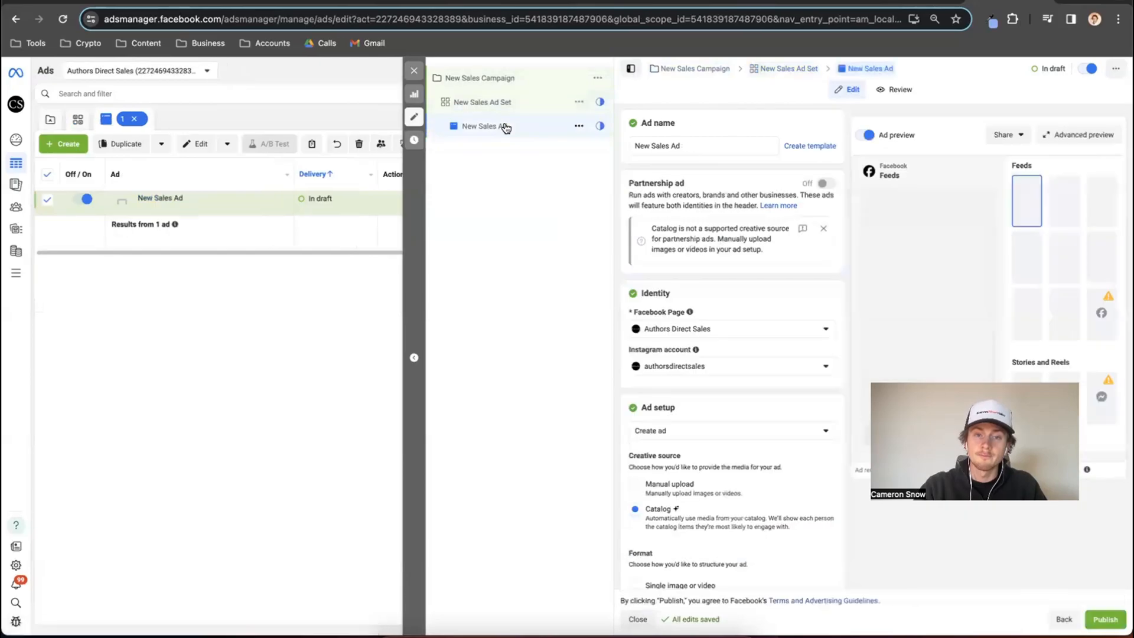
# Rename the new sales campaign as Test Campaign.
pyautogui.click(507, 83)
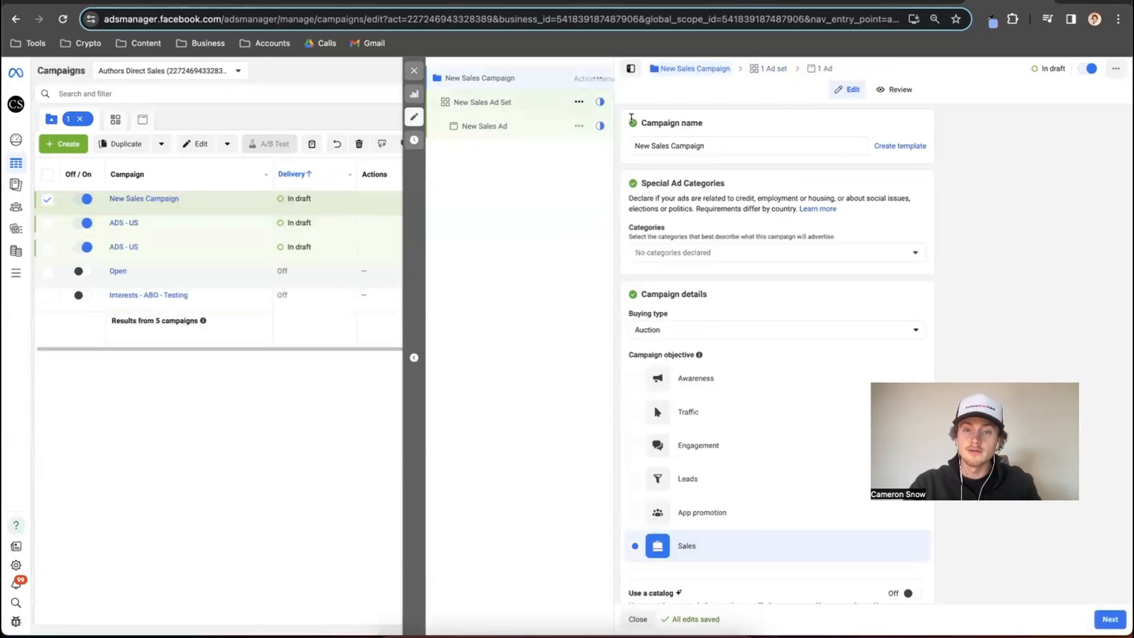
pyautogui.click(713, 146)
pyautogui.moveTo(712, 146); pyautogui.dragTo(637, 146)
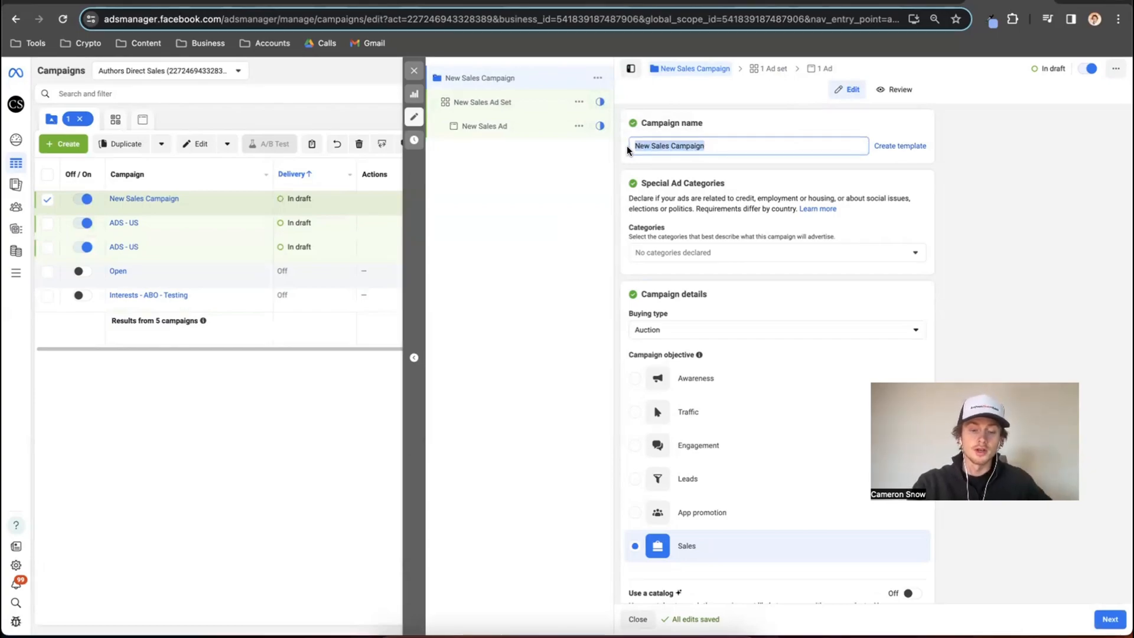
pyautogui.write('Test')
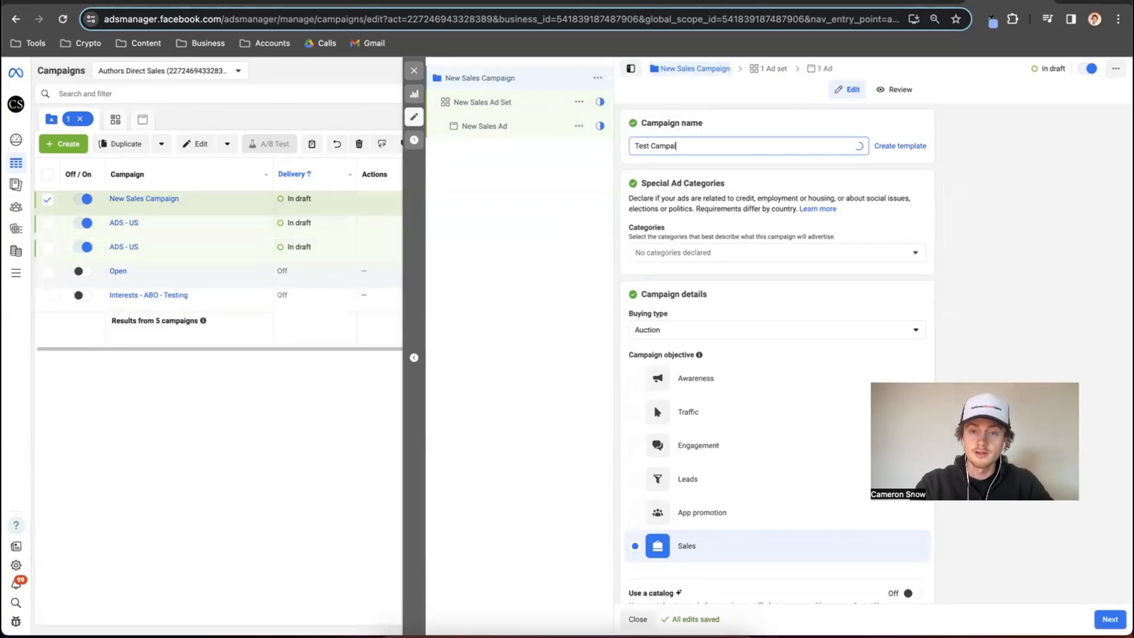
pyautogui.click(717, 123)
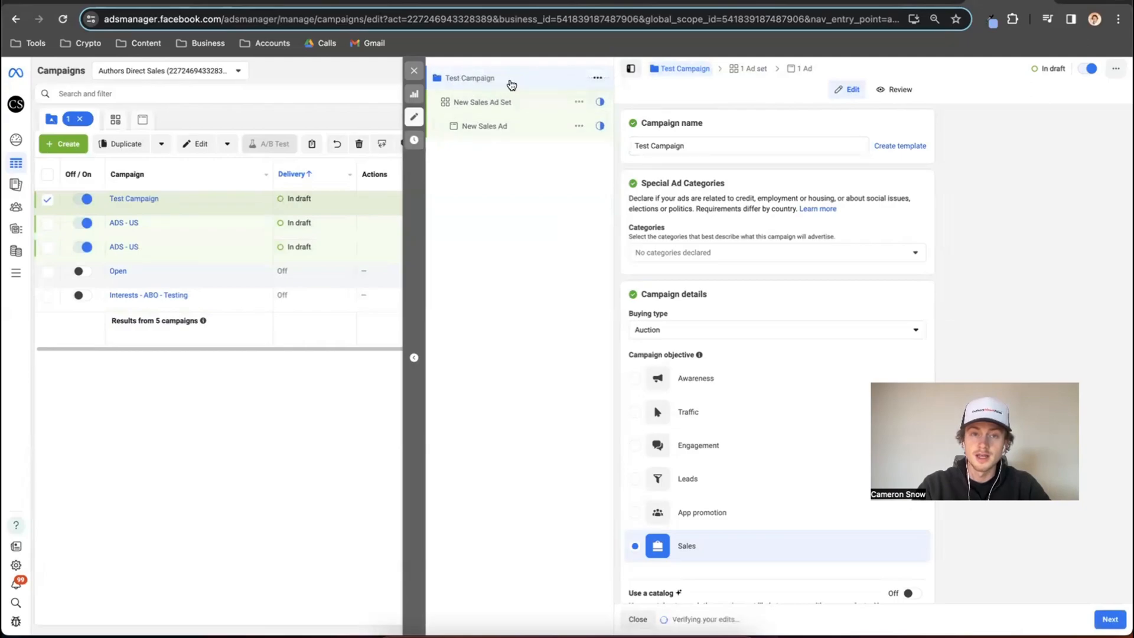
# Enable the Advantage campaign budget for Test Campaign and set its daily budget to $100.00.
pyautogui.scroll(-3, 736, 139)
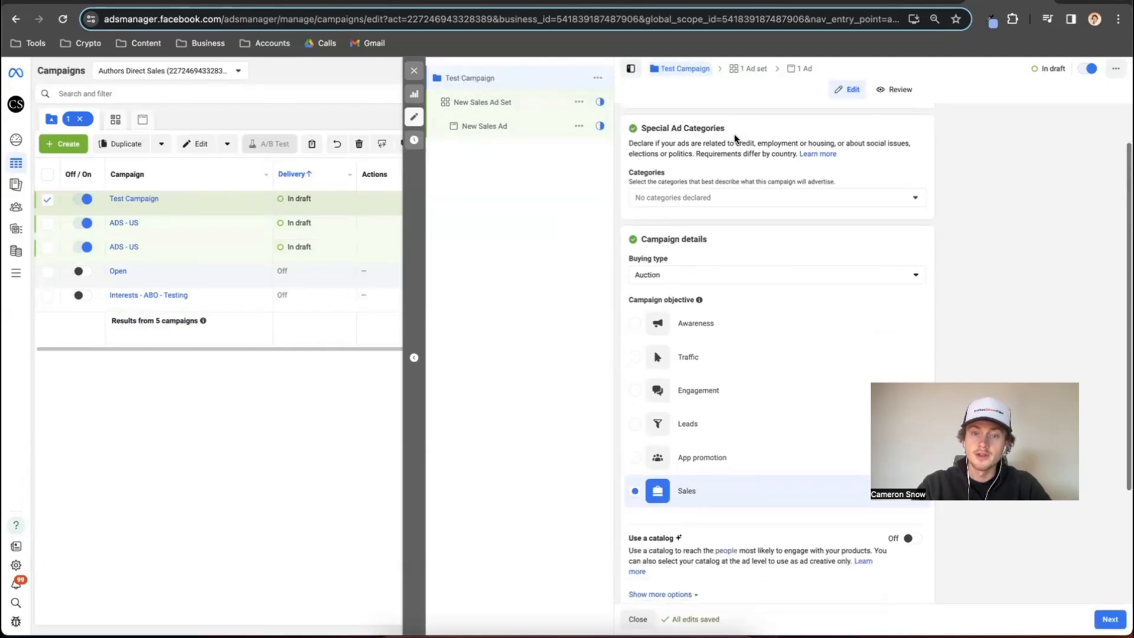
pyautogui.scroll(-2, 736, 139)
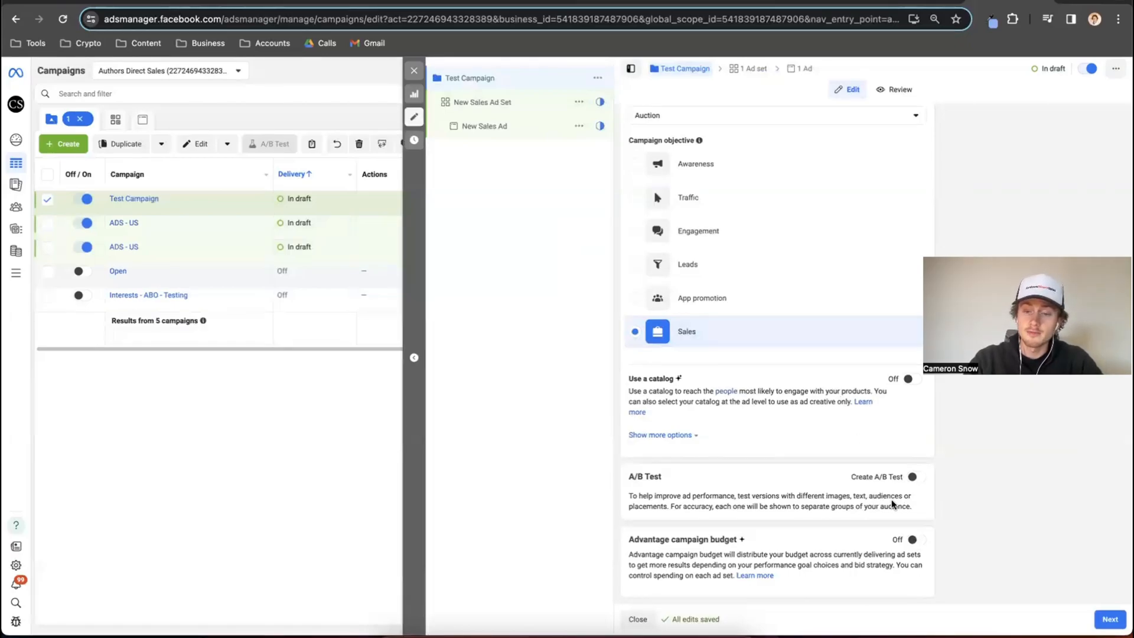
pyautogui.click(914, 541)
pyautogui.scroll(-2, 915, 546)
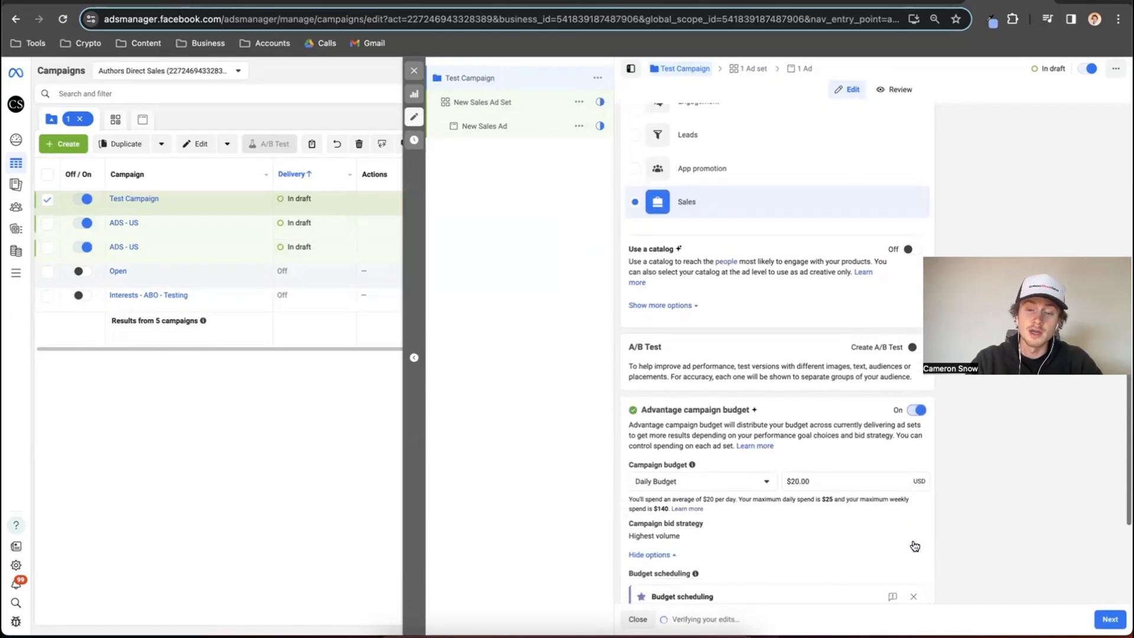
pyautogui.scroll(-3, 915, 546)
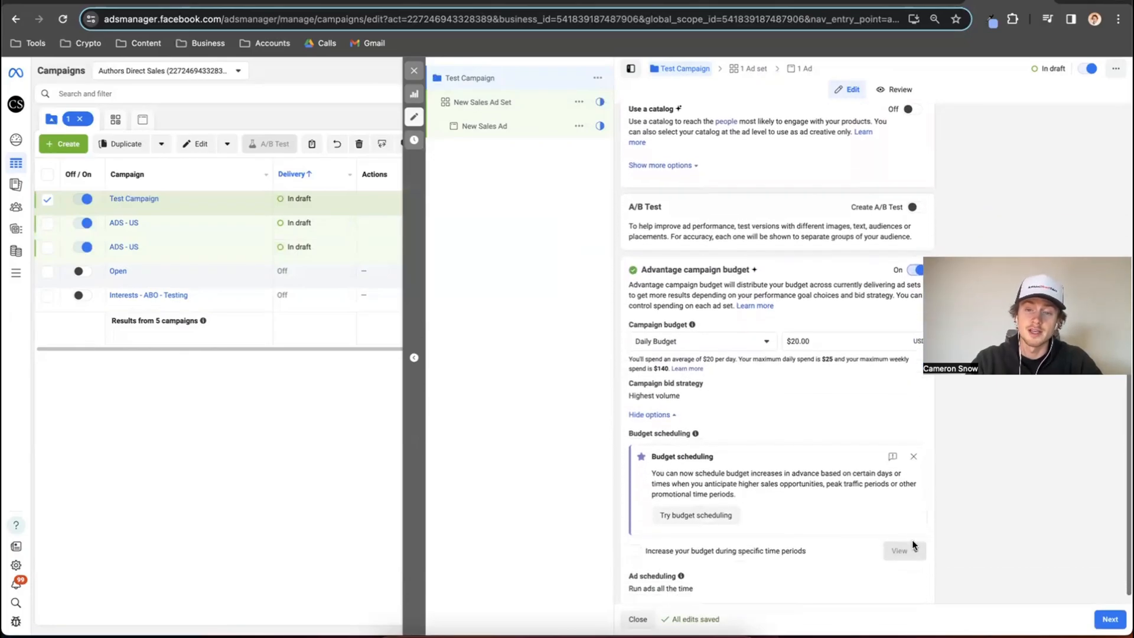
pyautogui.click(821, 328)
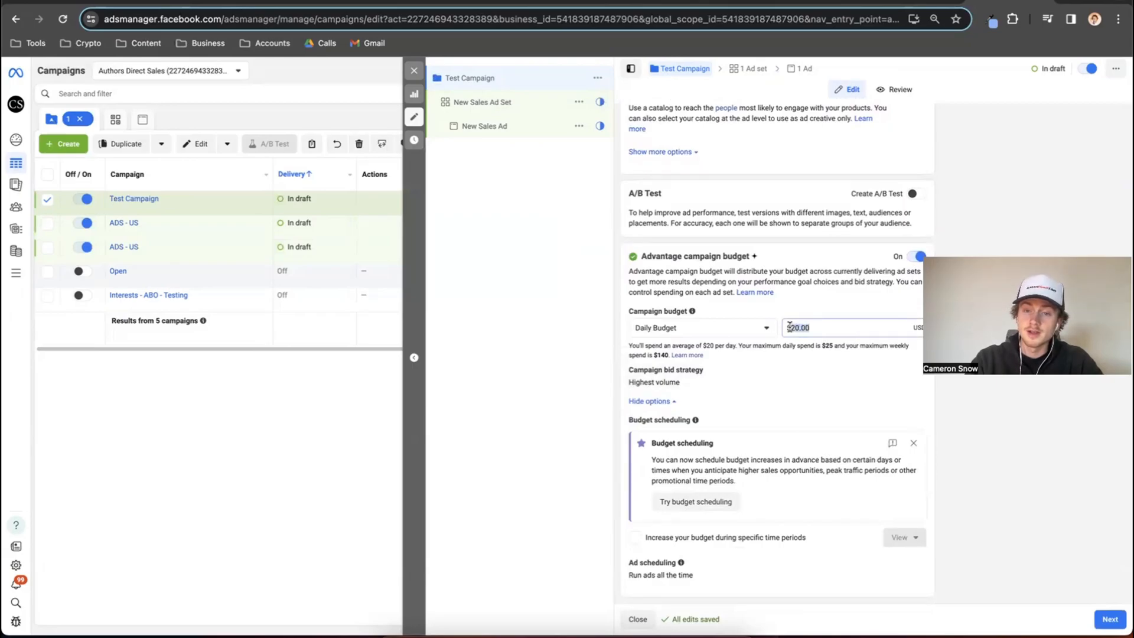
pyautogui.click(795, 247)
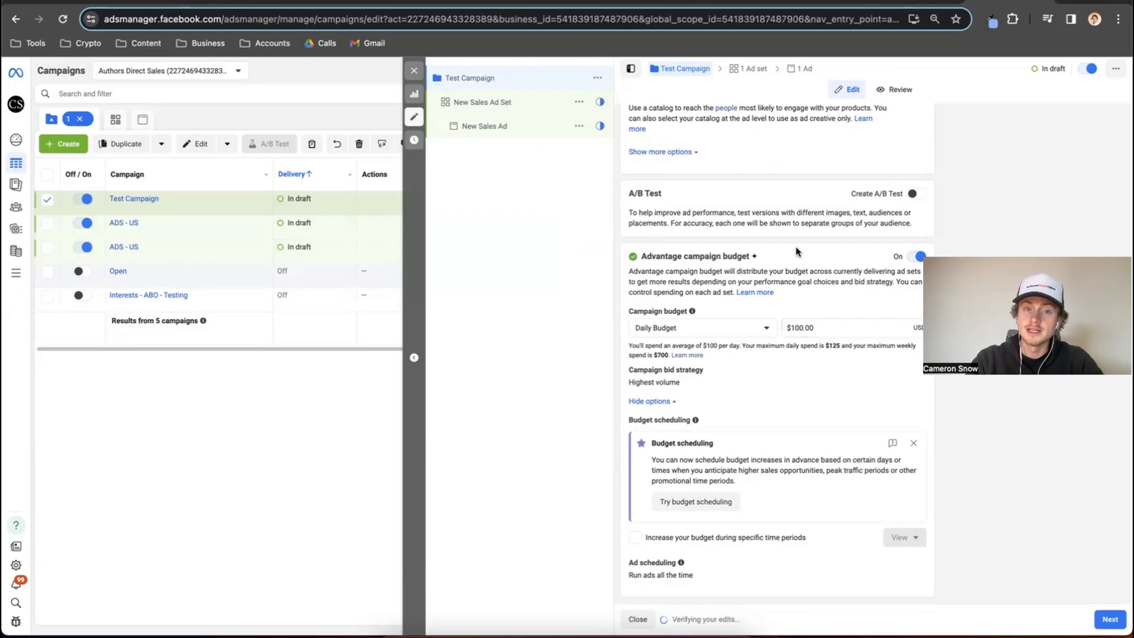
pyautogui.click(490, 78)
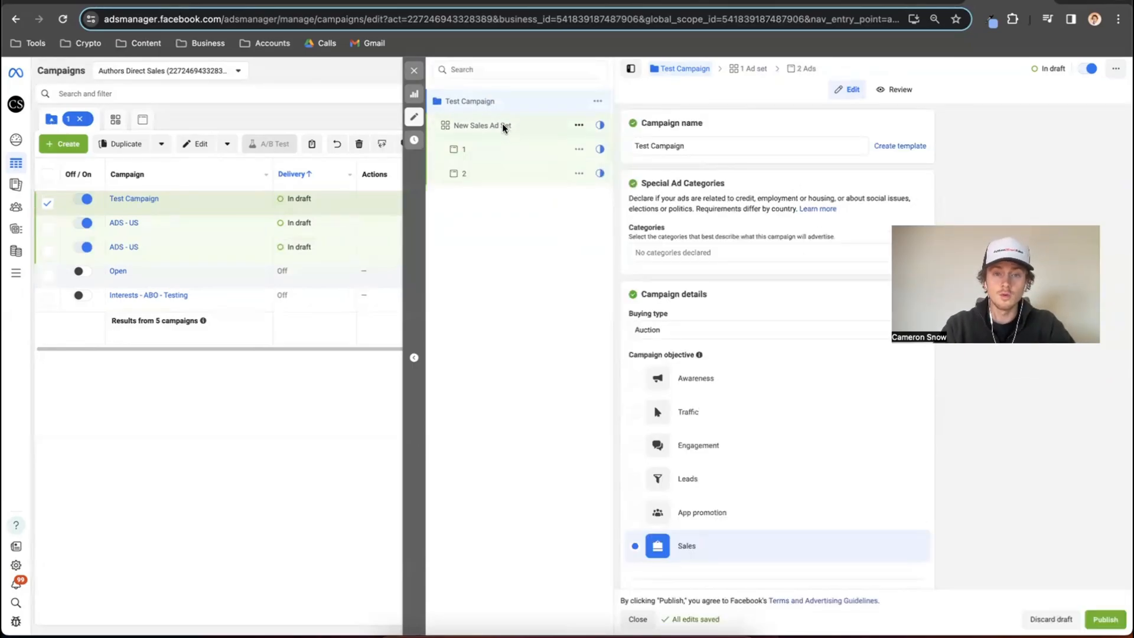
pyautogui.scroll(-7, 658, 236)
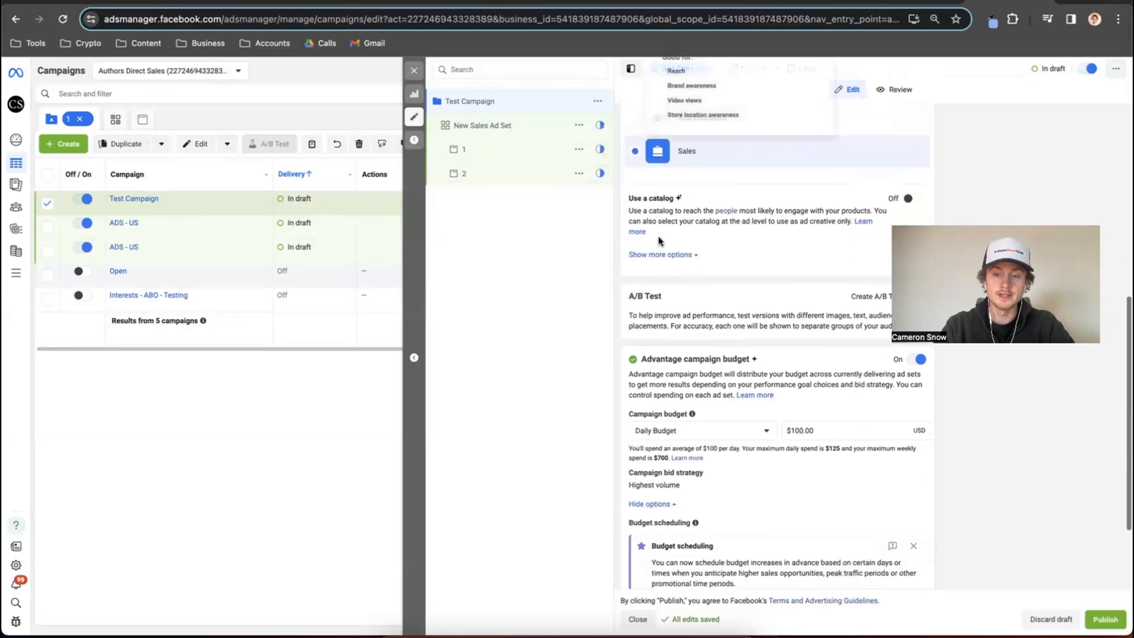
# Rename the ad set under Test Campaign as Test Ad Set.
pyautogui.click(516, 127)
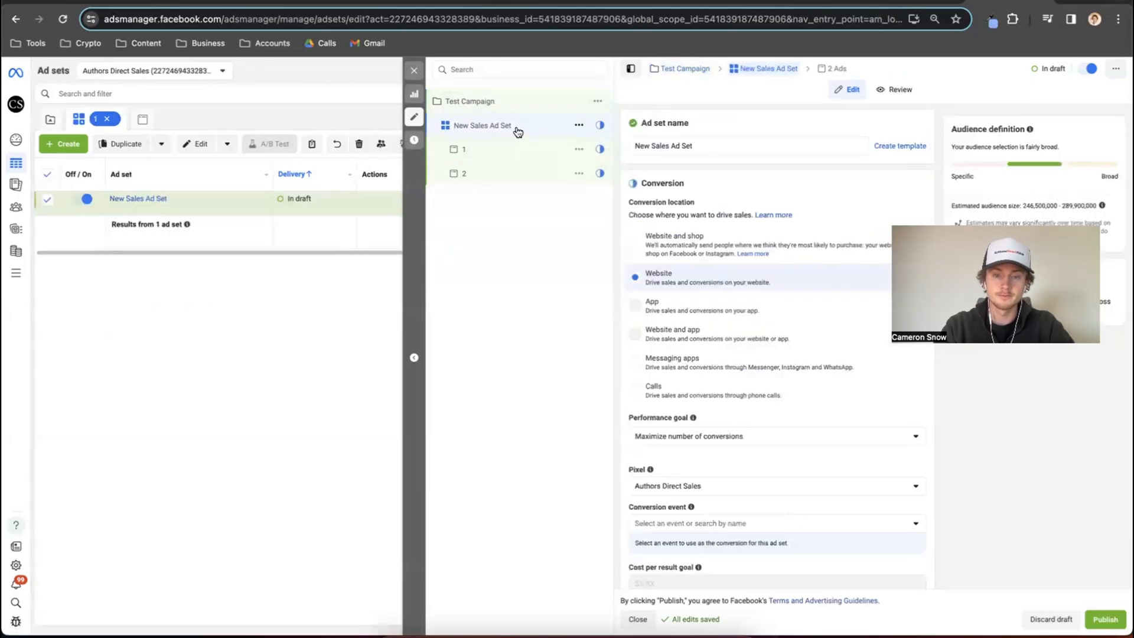
pyautogui.moveTo(697, 146); pyautogui.dragTo(628, 144)
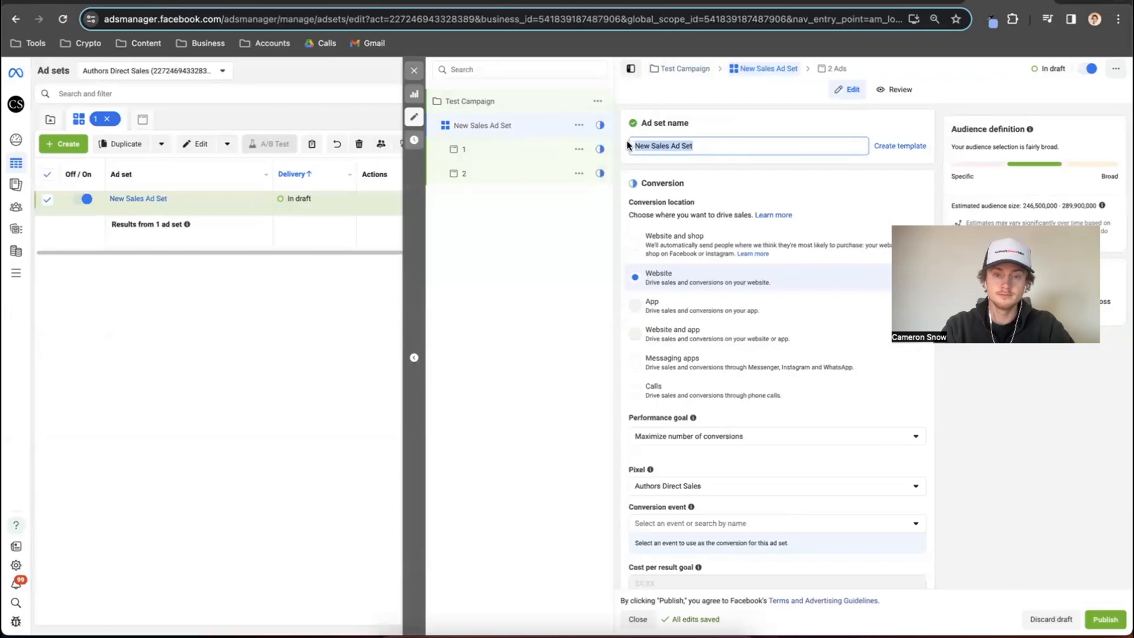
pyautogui.write('test')
pyautogui.press('BackSpace')
pyautogui.write('Test Ad Set')
pyautogui.click(706, 118)
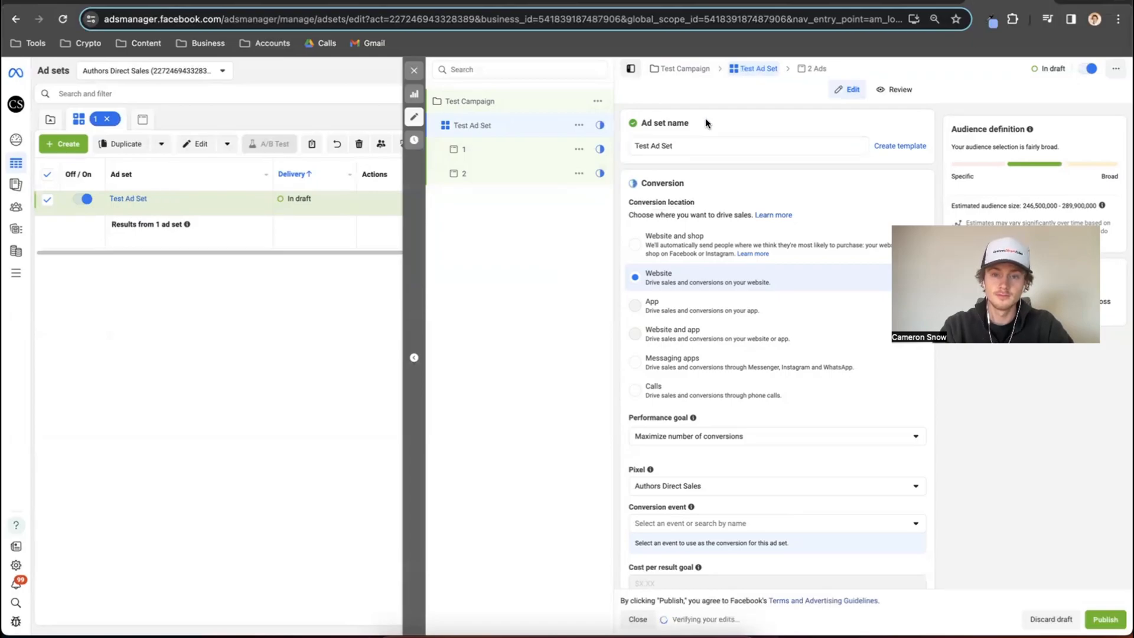
# Examine the ad set's conversion settings, including the conversion location options and the available performance goals.
pyautogui.scroll(-2, 705, 119)
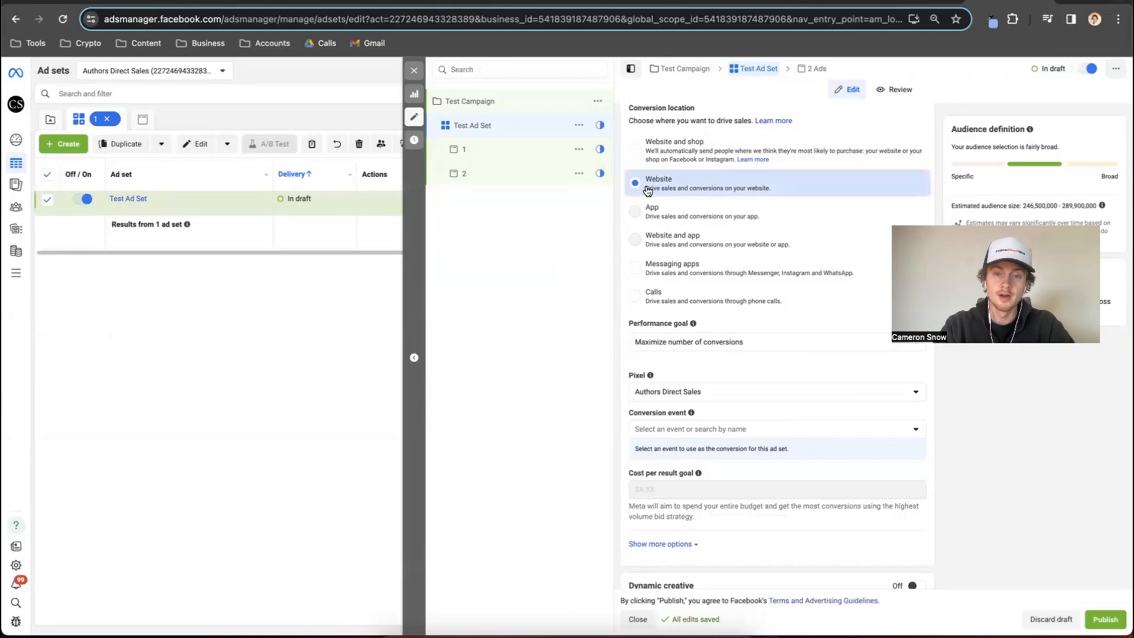
pyautogui.scroll(1, 648, 189)
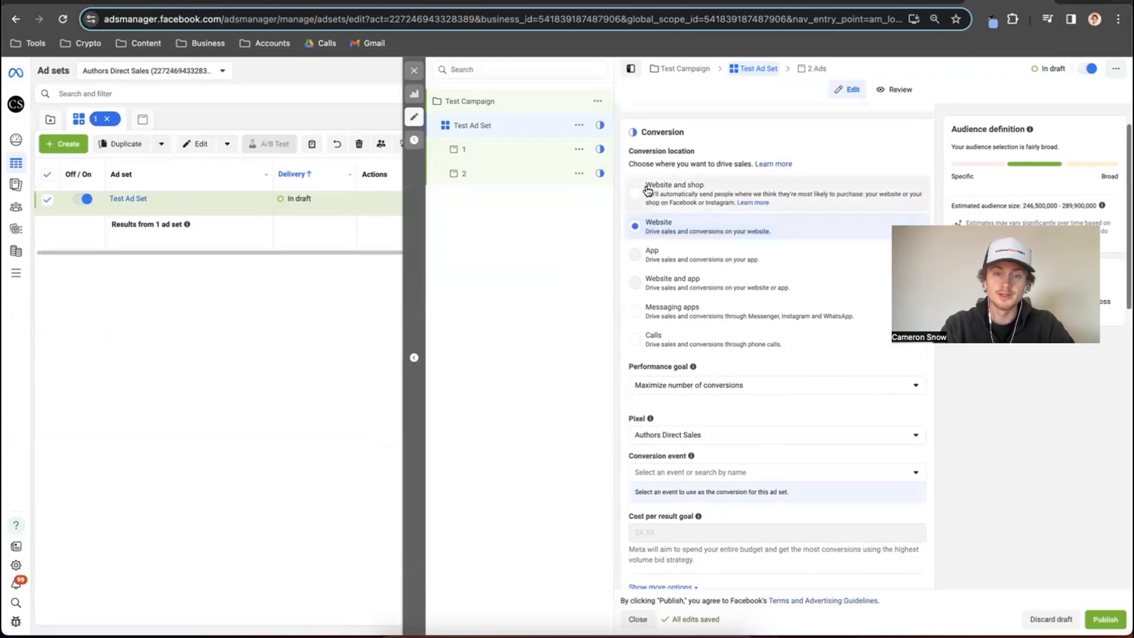
pyautogui.click(699, 154)
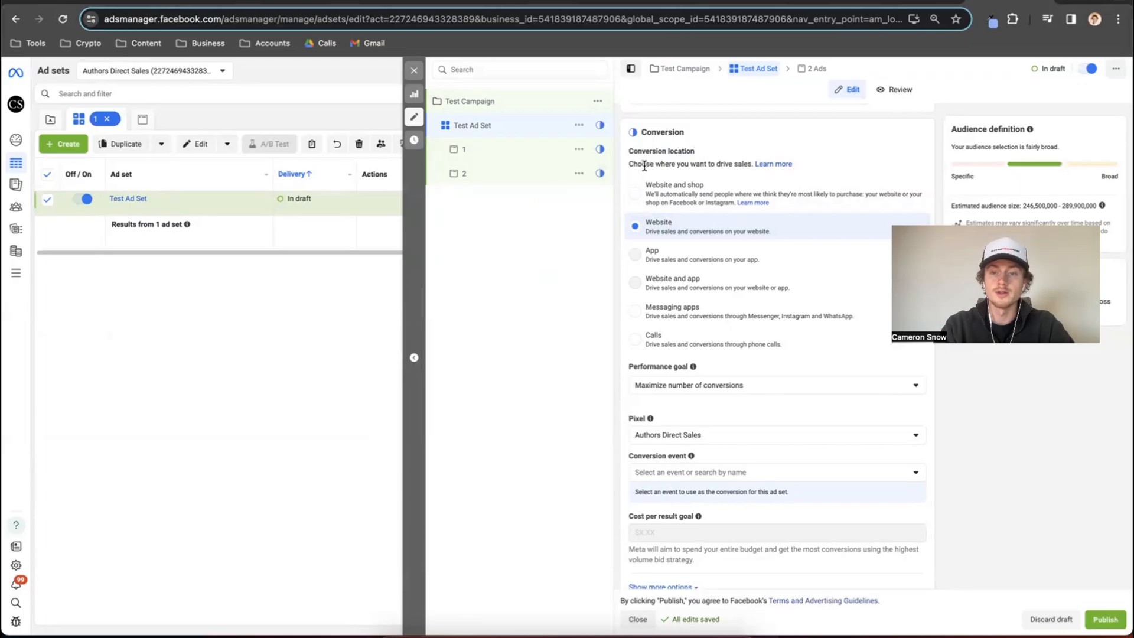
pyautogui.moveTo(645, 165); pyautogui.dragTo(746, 164)
pyautogui.click(717, 150)
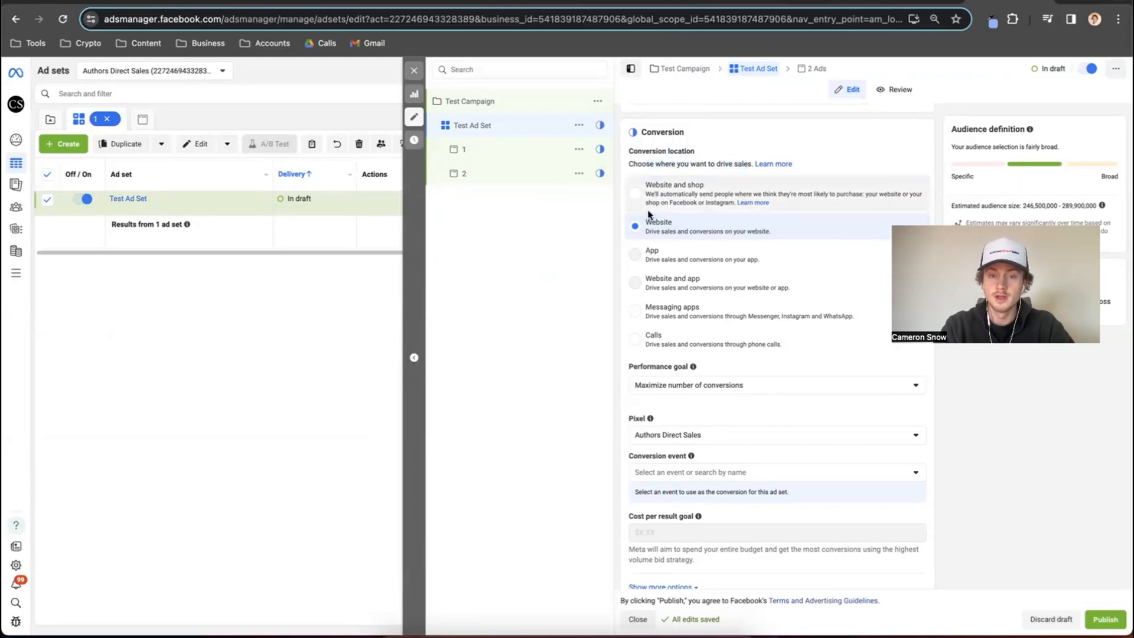
pyautogui.scroll(-3, 640, 226)
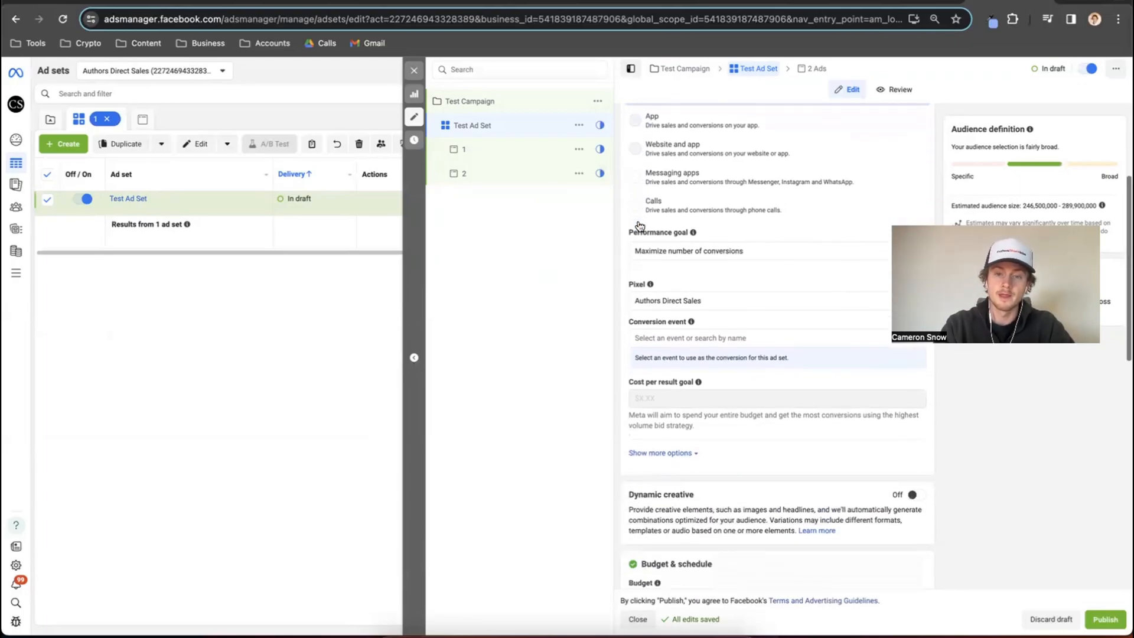
pyautogui.click(708, 248)
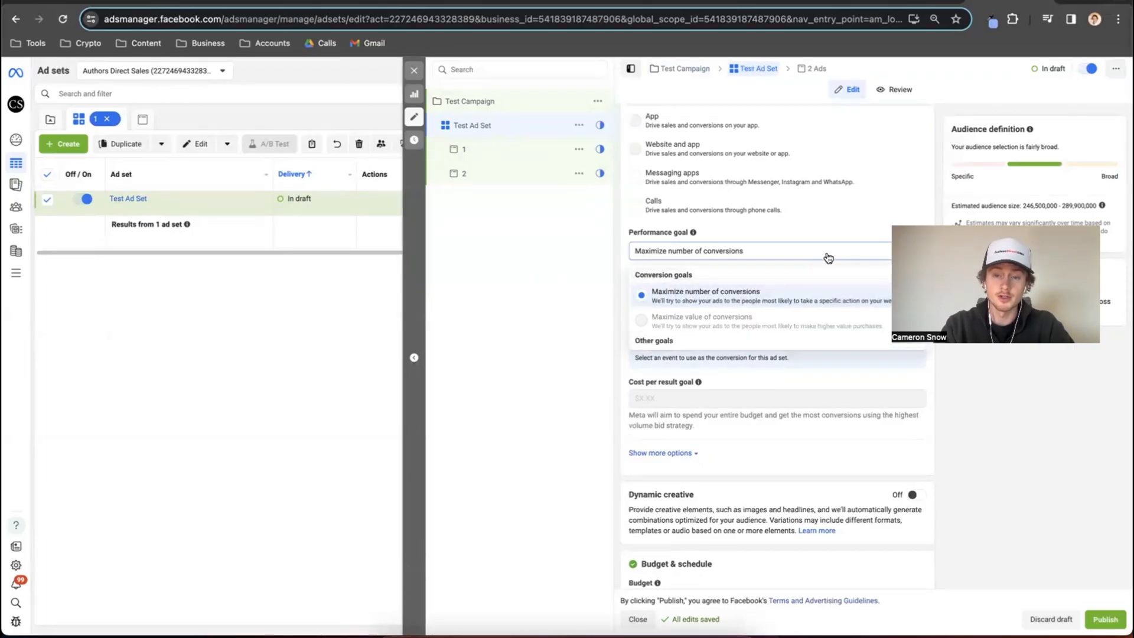
pyautogui.click(777, 241)
pyautogui.scroll(-1, 721, 283)
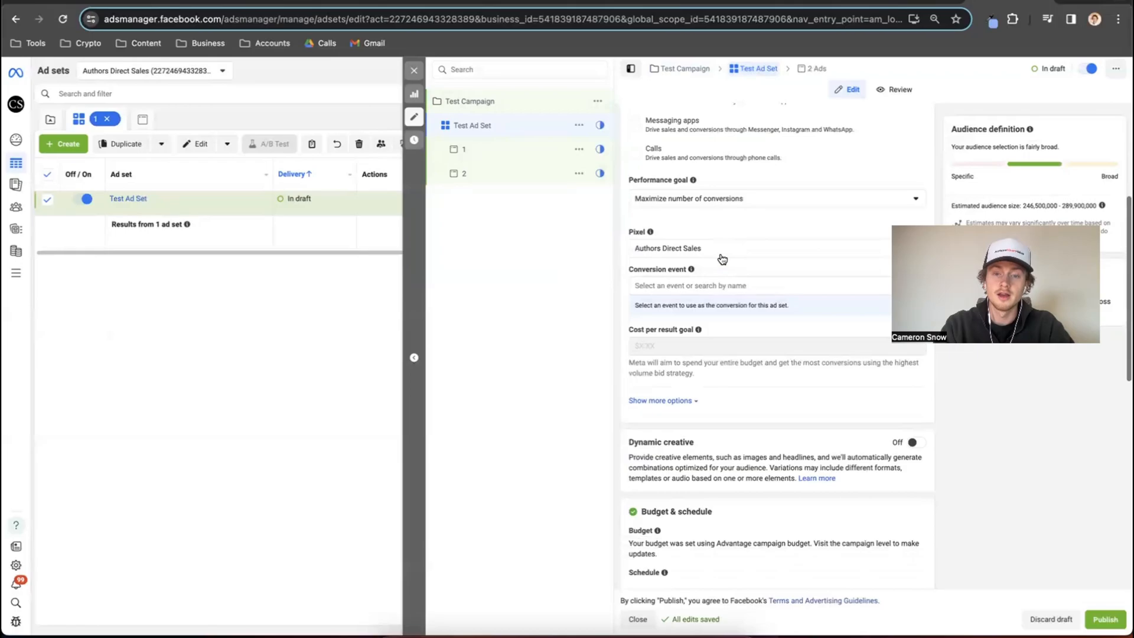
# Keep Authors Direct Sales as the ad set's pixel and choose Purchase as the conversion event.
pyautogui.click(723, 253)
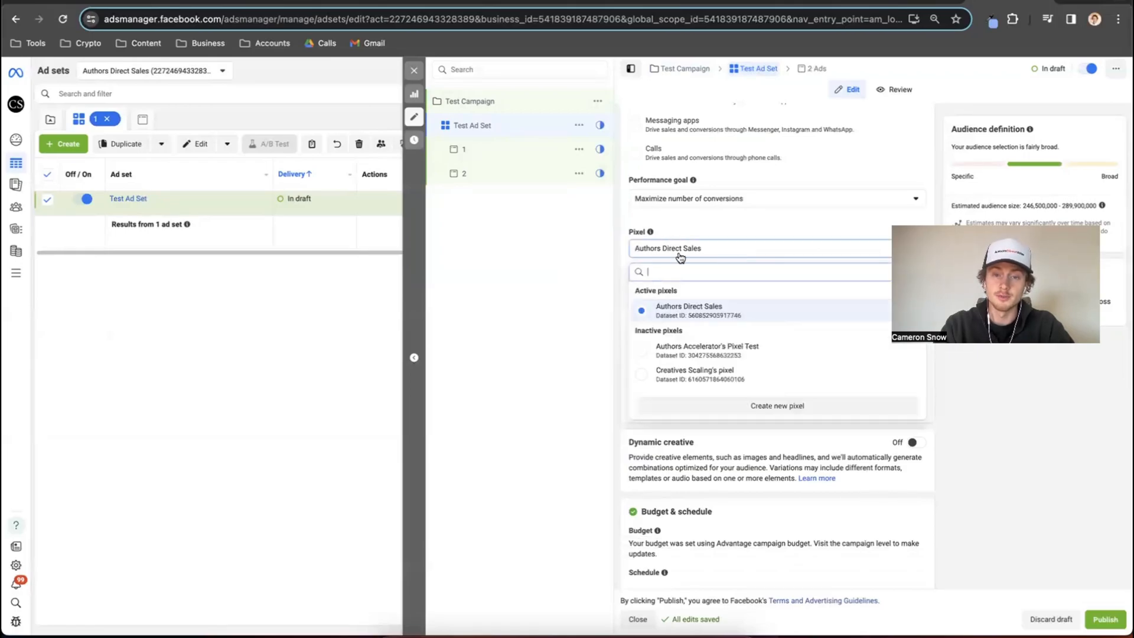
pyautogui.click(673, 310)
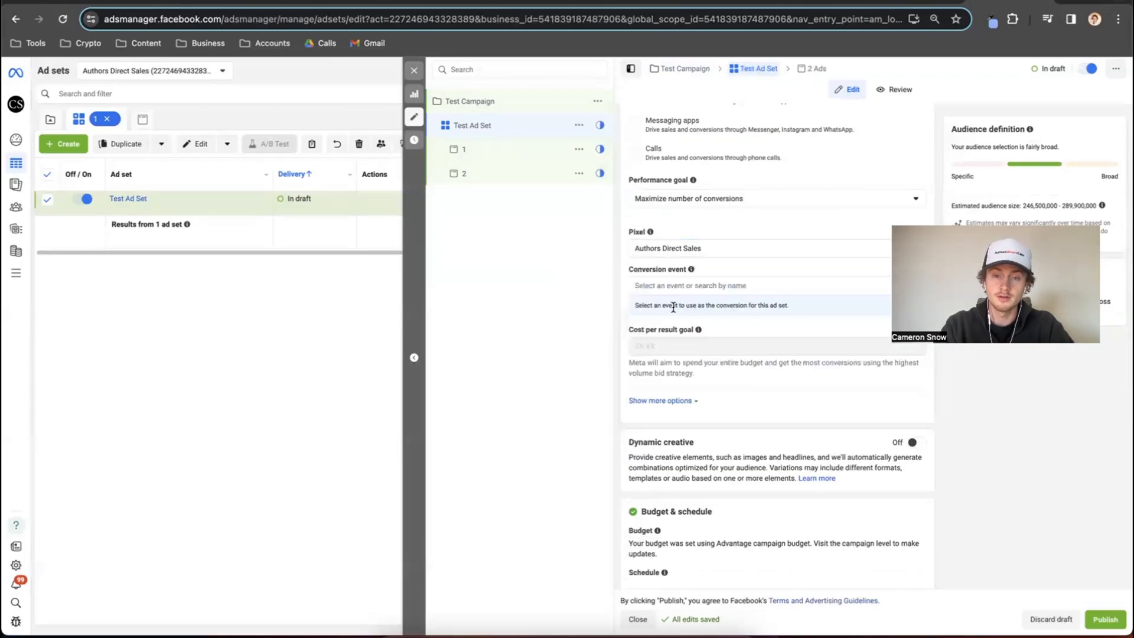
pyautogui.click(675, 288)
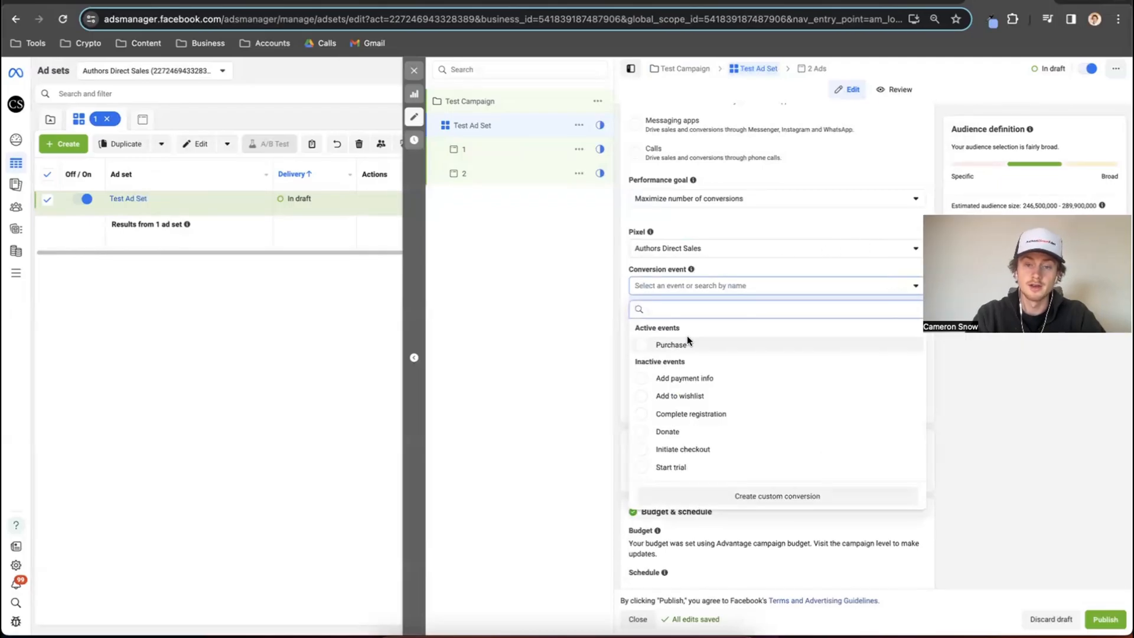
pyautogui.moveTo(687, 339)
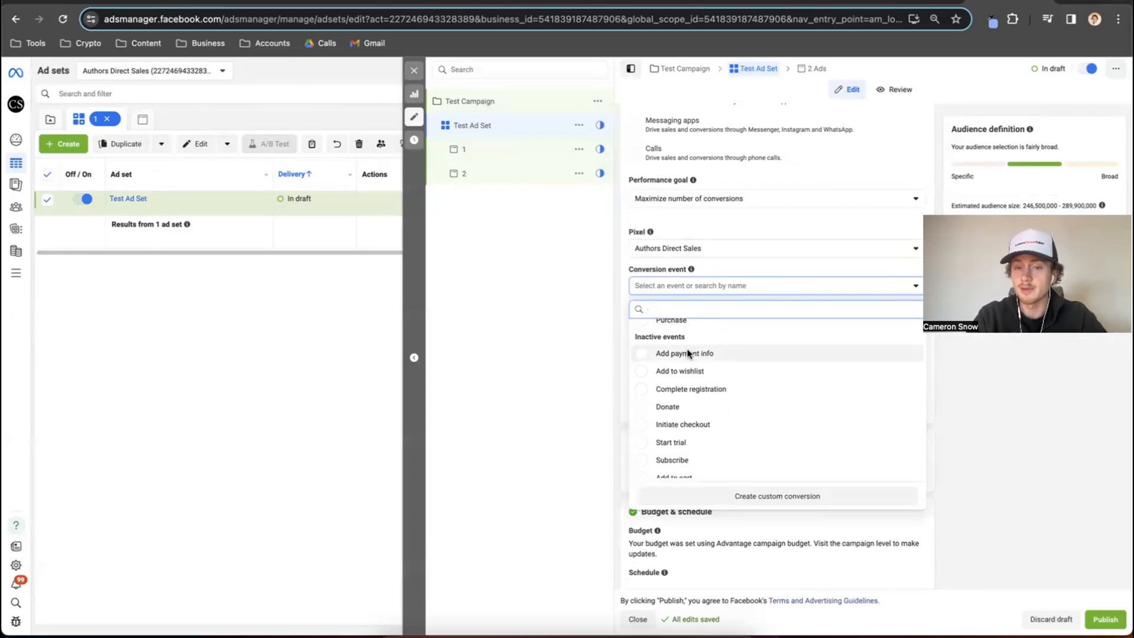
pyautogui.click(641, 344)
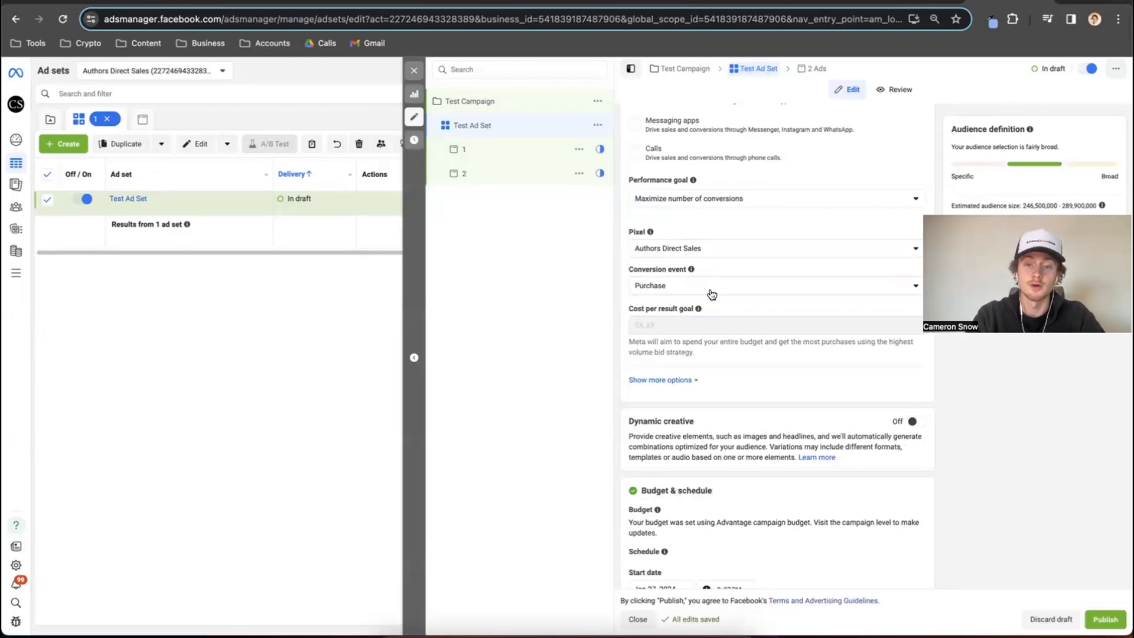
# Examine the ad set's budget and schedule, audience controls and Advantage+ audience settings.
pyautogui.scroll(-3, 711, 293)
pyautogui.scroll(-5, 711, 294)
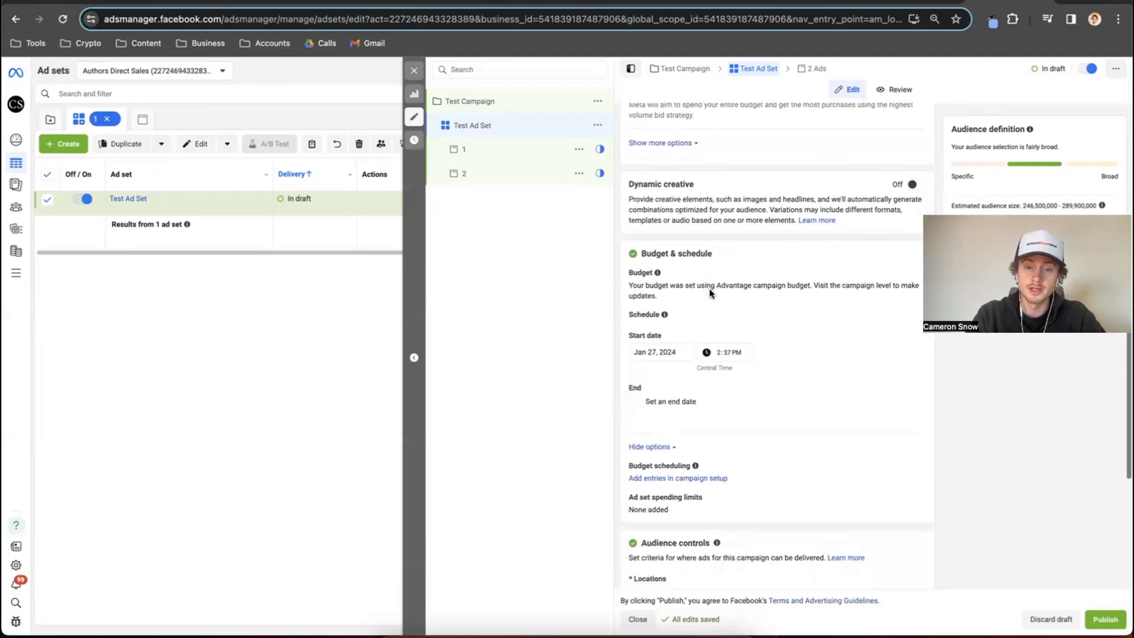
pyautogui.scroll(-1, 711, 293)
pyautogui.moveTo(627, 266); pyautogui.dragTo(801, 268)
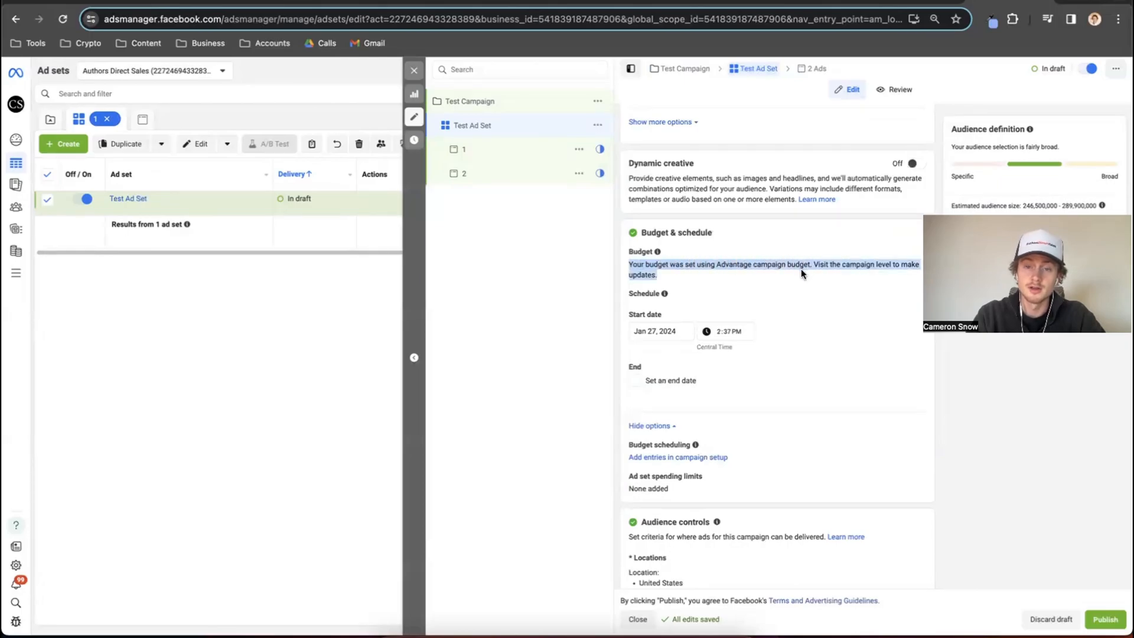
pyautogui.click(801, 268)
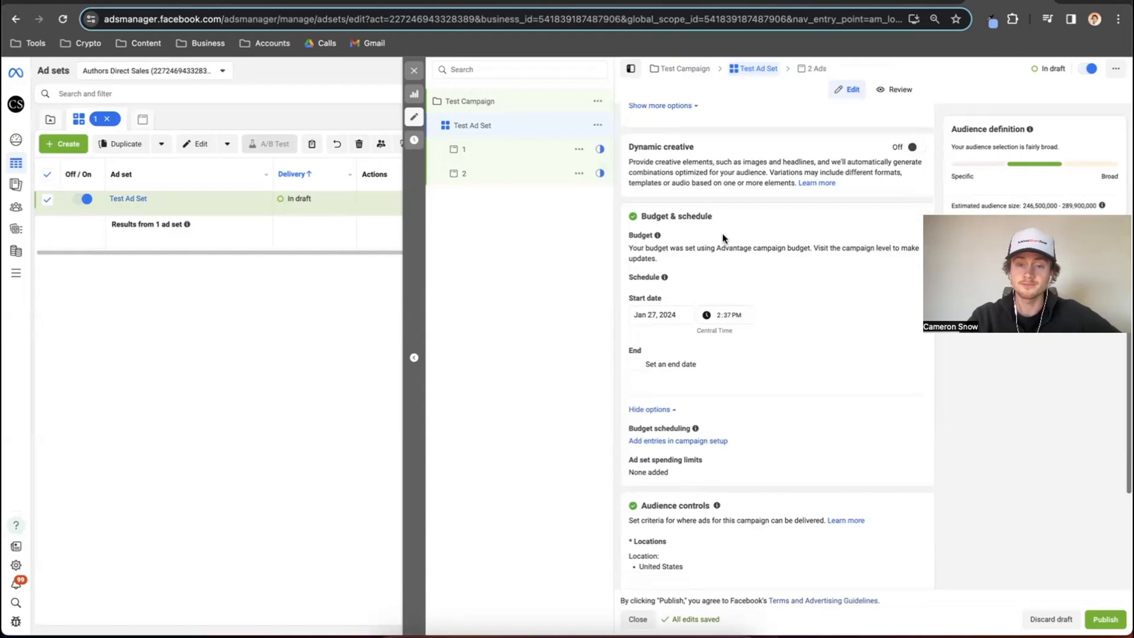
pyautogui.scroll(-2, 722, 233)
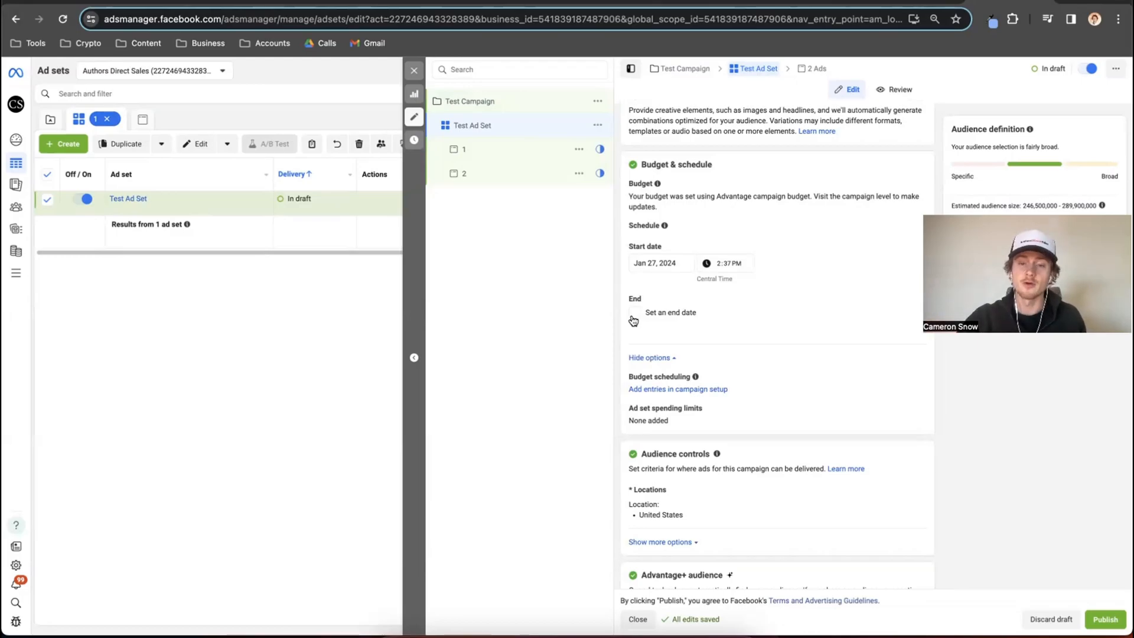
pyautogui.scroll(-2, 760, 347)
pyautogui.scroll(-3, 760, 351)
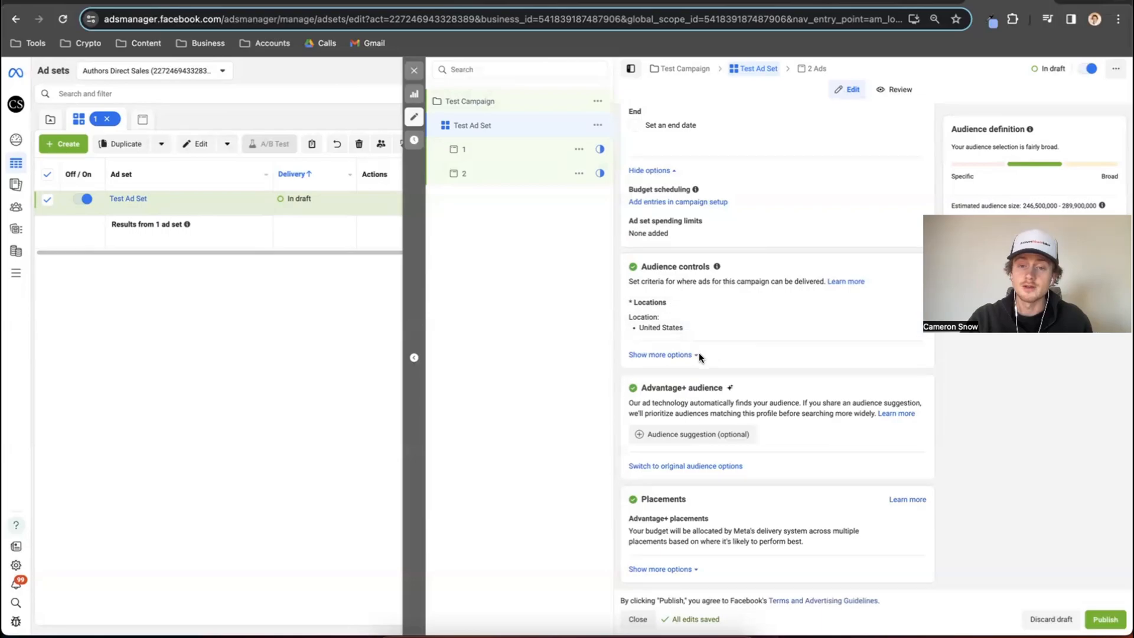
pyautogui.moveTo(644, 387); pyautogui.dragTo(724, 387)
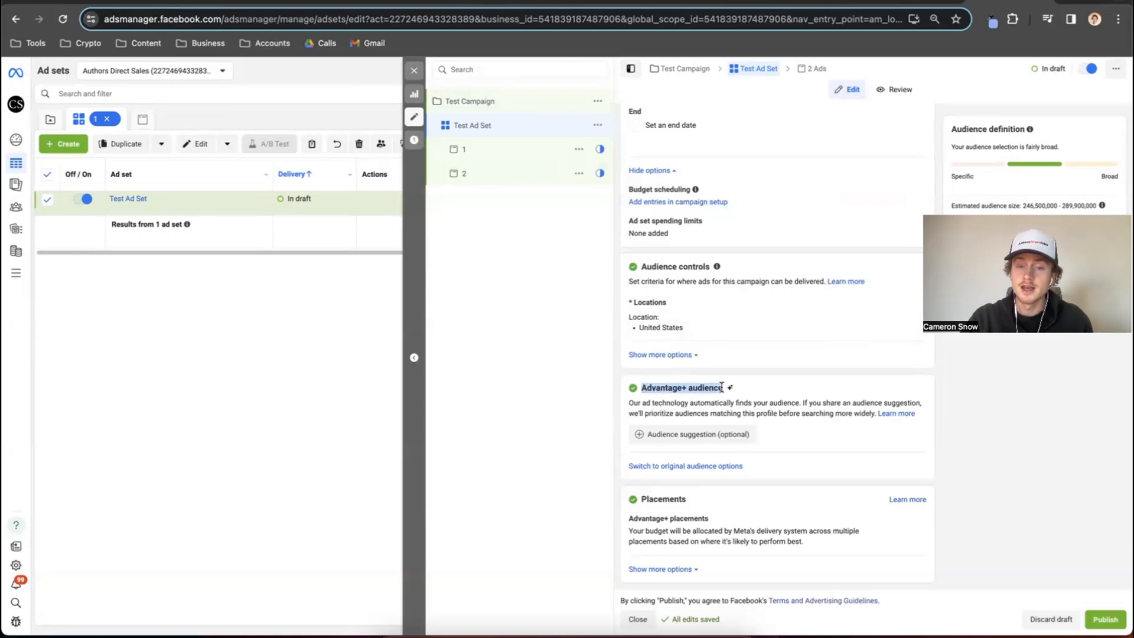
pyautogui.click(749, 380)
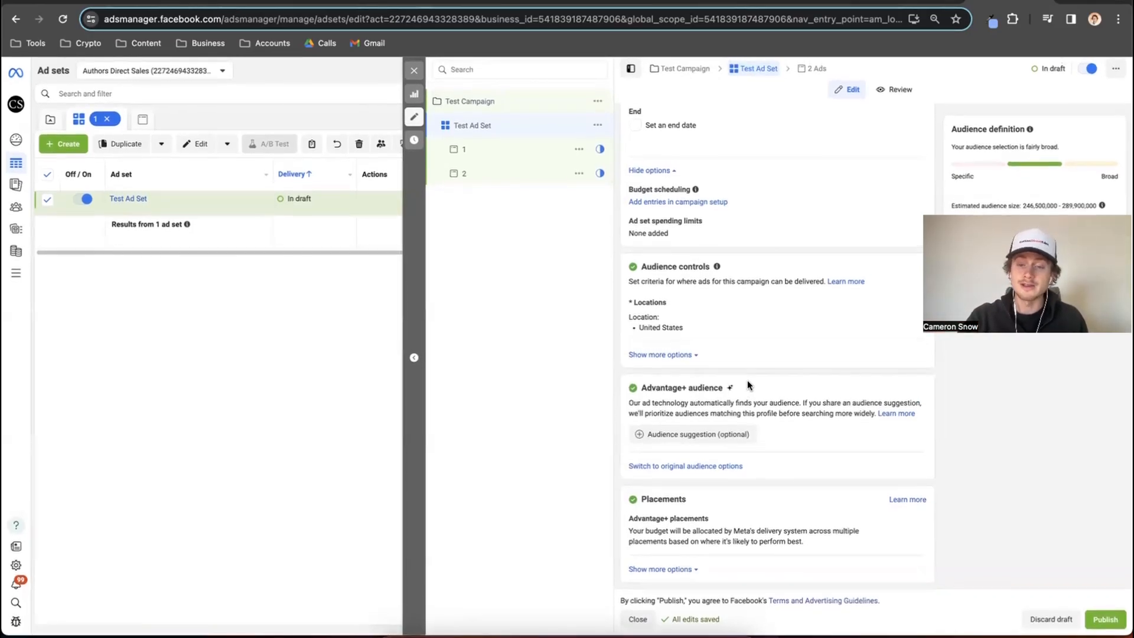
# Expand the optional audience suggestion and examine its custom audiences, age, gender and detailed targeting fields.
pyautogui.click(695, 440)
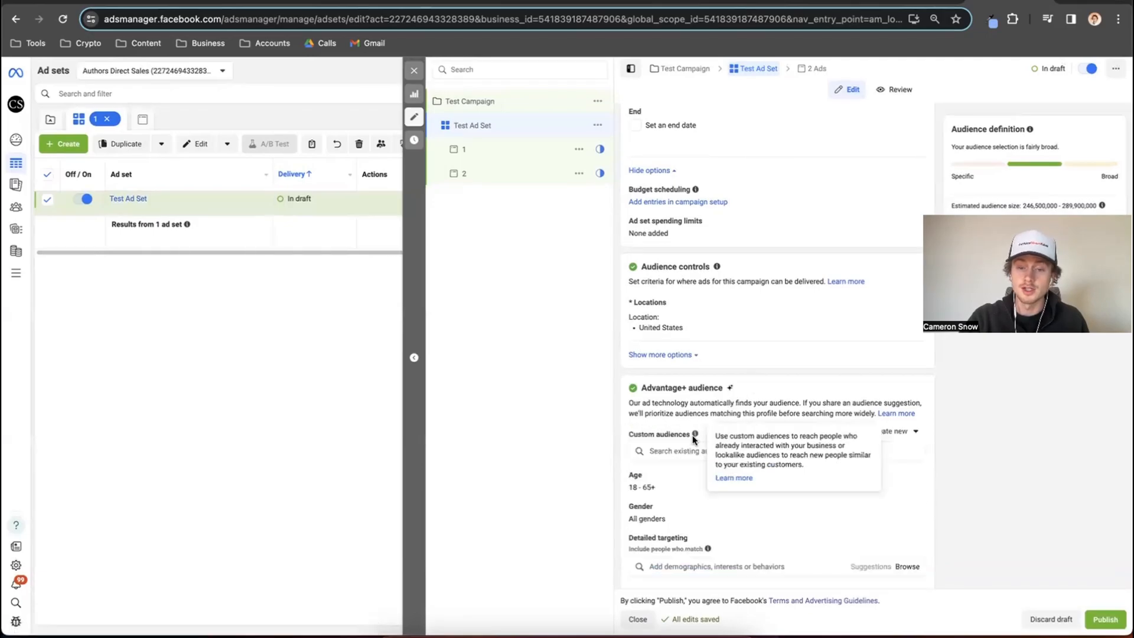
pyautogui.scroll(-3, 694, 439)
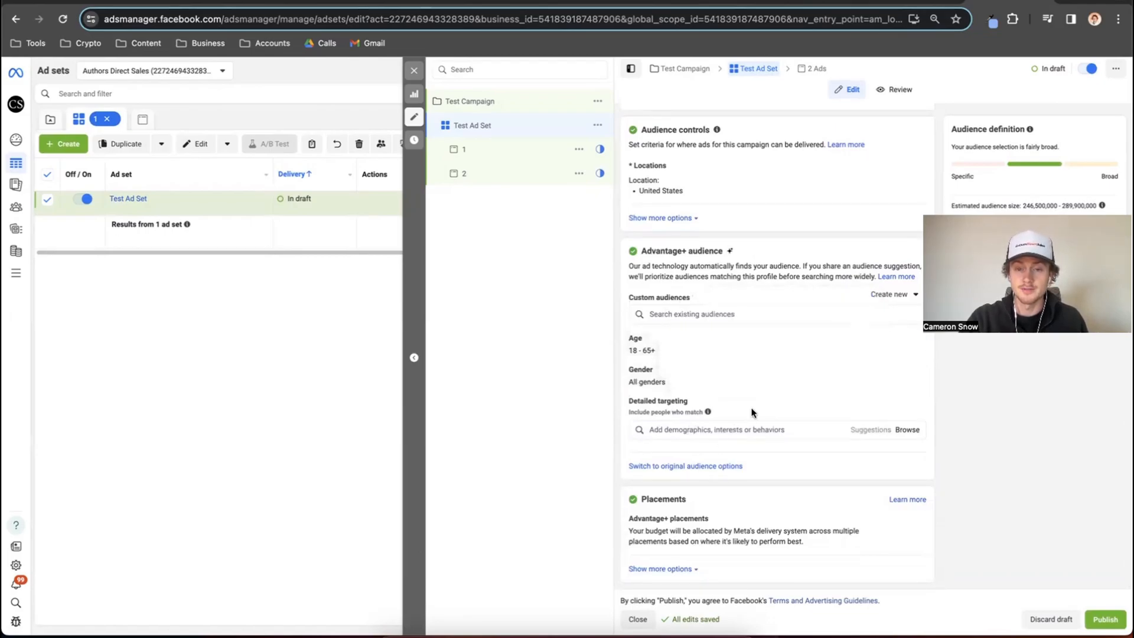
pyautogui.click(685, 313)
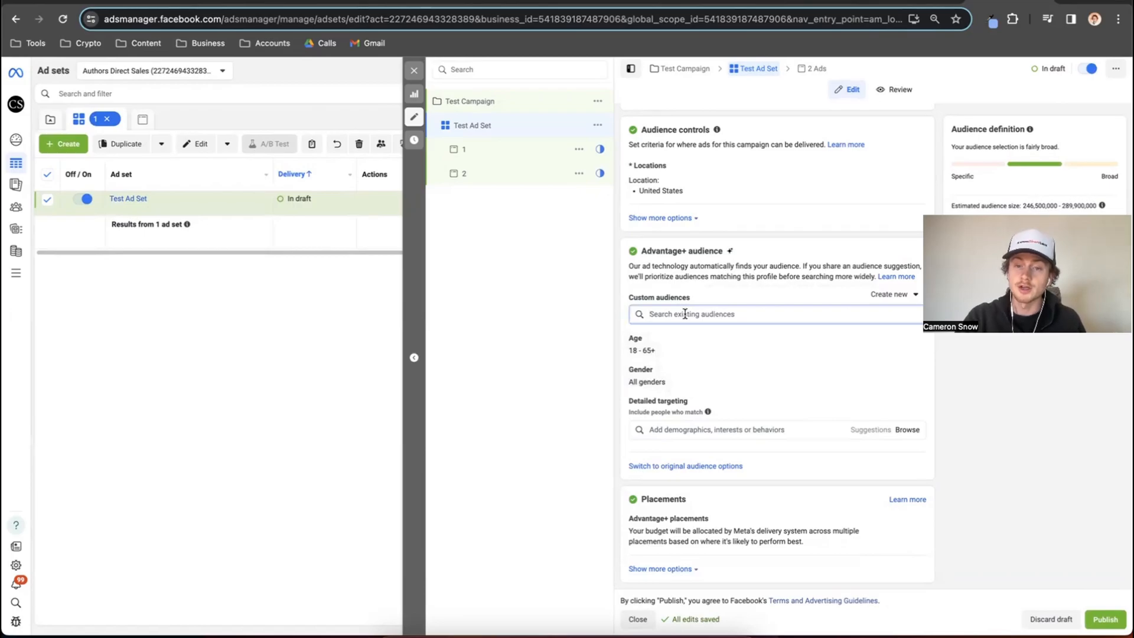
pyautogui.click(612, 310)
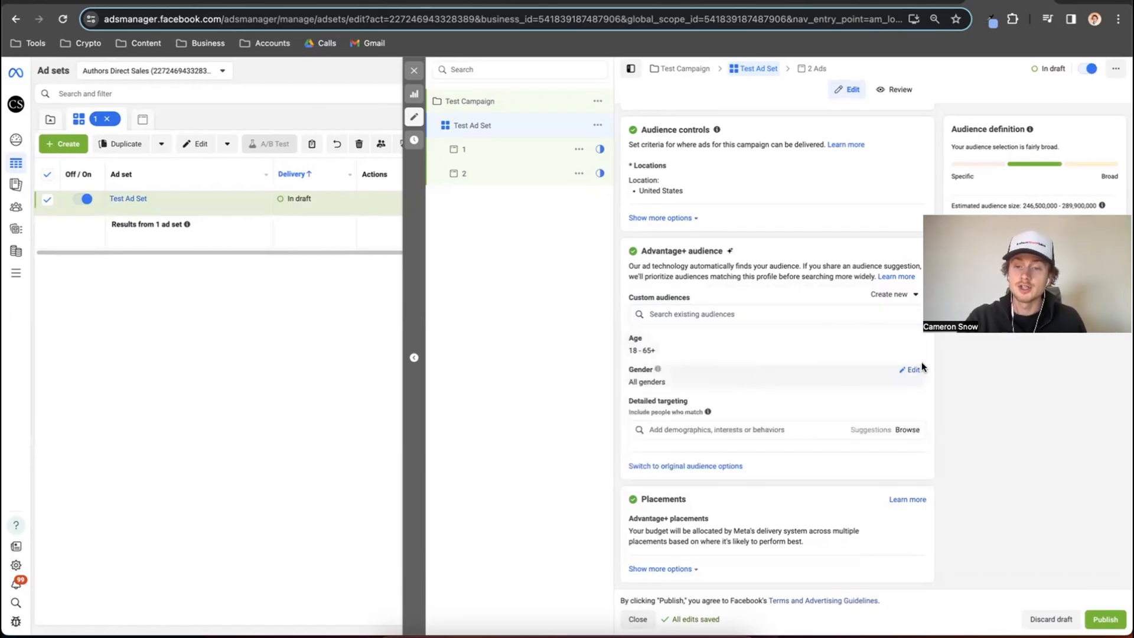
pyautogui.click(702, 430)
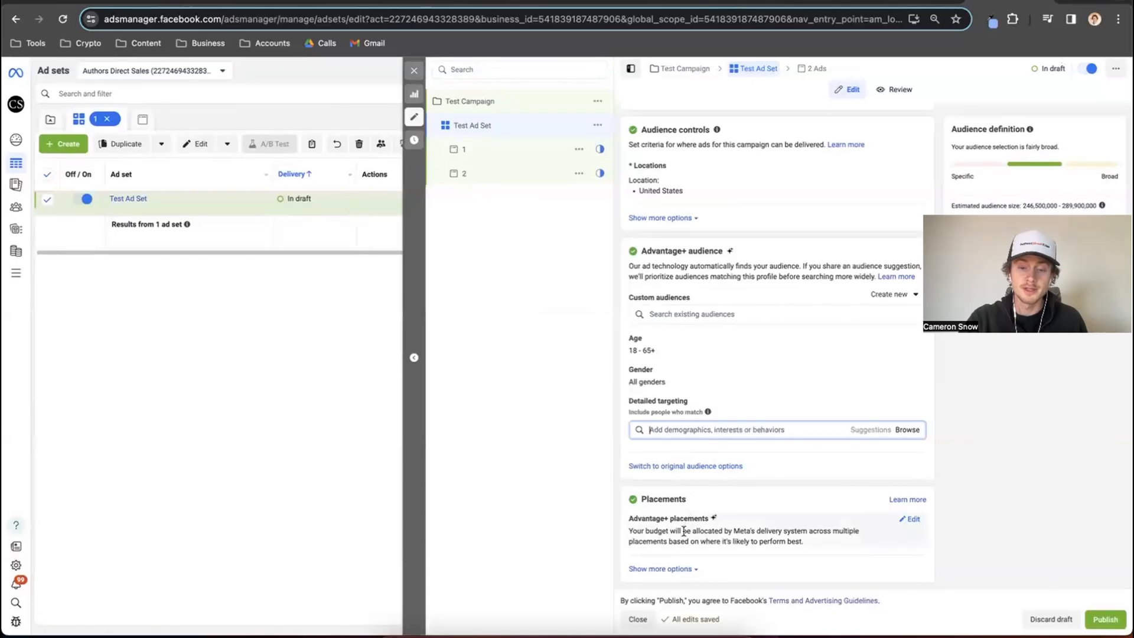
# Examine the manual placement options for feeds, stories and reels, and in-stream ads, and return the ad set to Advantage+ placements.
pyautogui.click(912, 521)
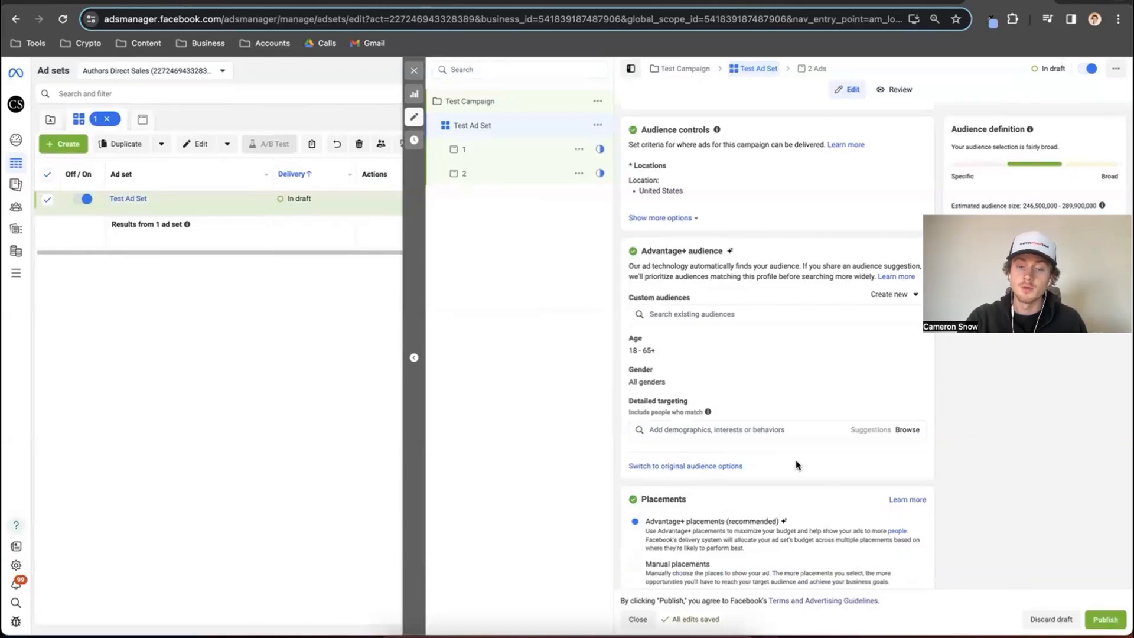
pyautogui.scroll(-1, 796, 460)
pyautogui.click(636, 523)
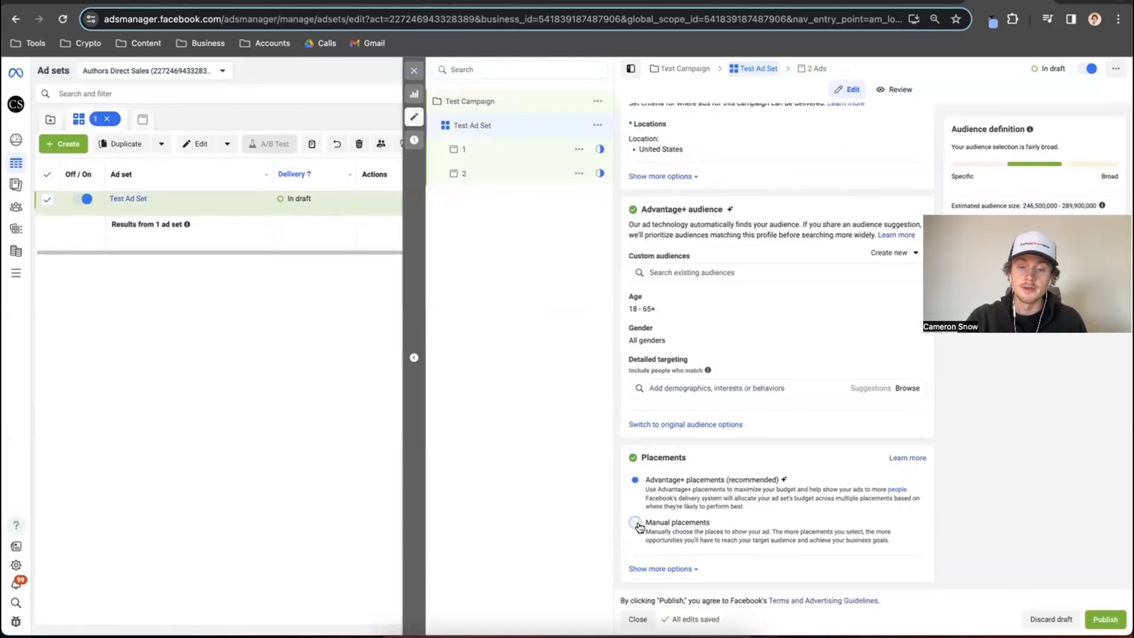
pyautogui.scroll(-4, 704, 444)
pyautogui.scroll(-8, 704, 447)
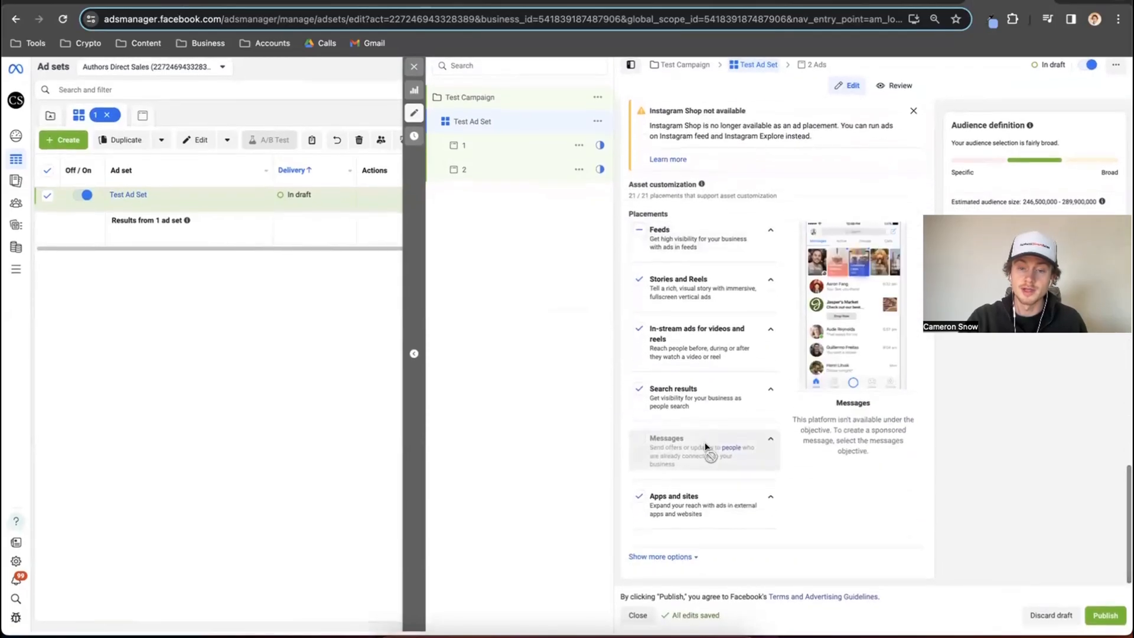
pyautogui.click(770, 235)
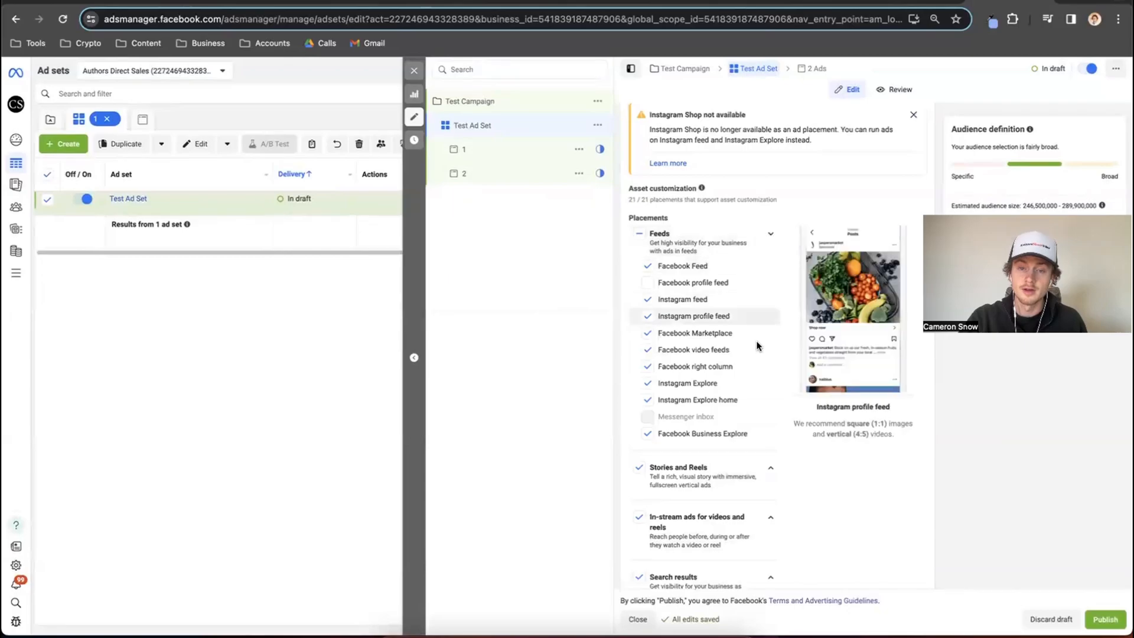
pyautogui.scroll(-2, 754, 366)
pyautogui.click(774, 394)
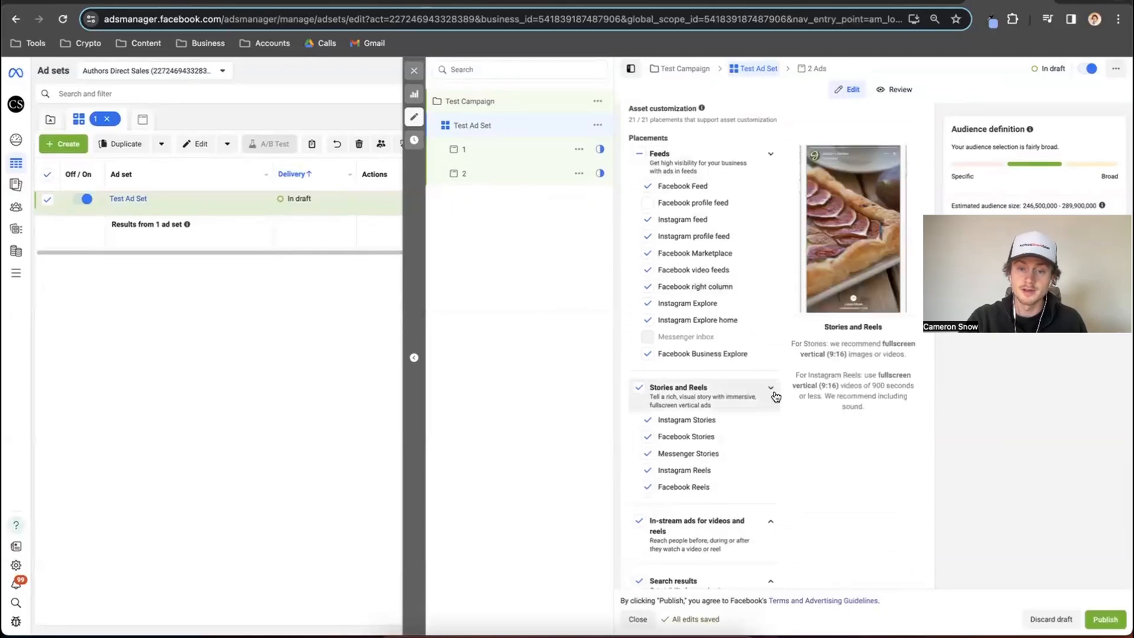
pyautogui.scroll(-3, 775, 395)
pyautogui.click(771, 402)
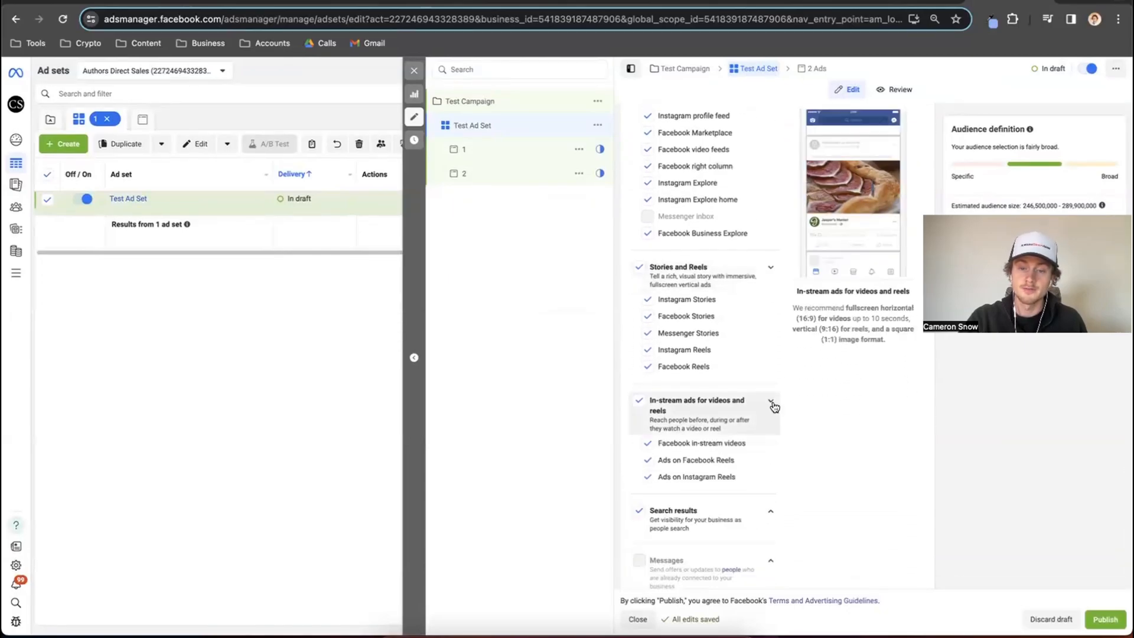
pyautogui.scroll(10, 773, 407)
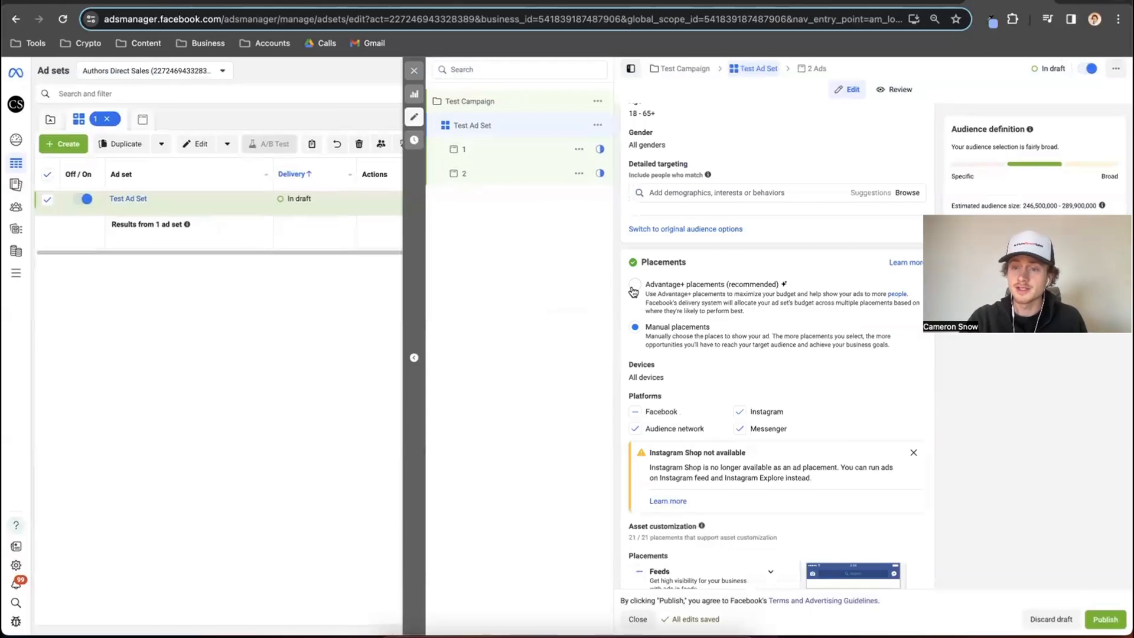
pyautogui.click(634, 288)
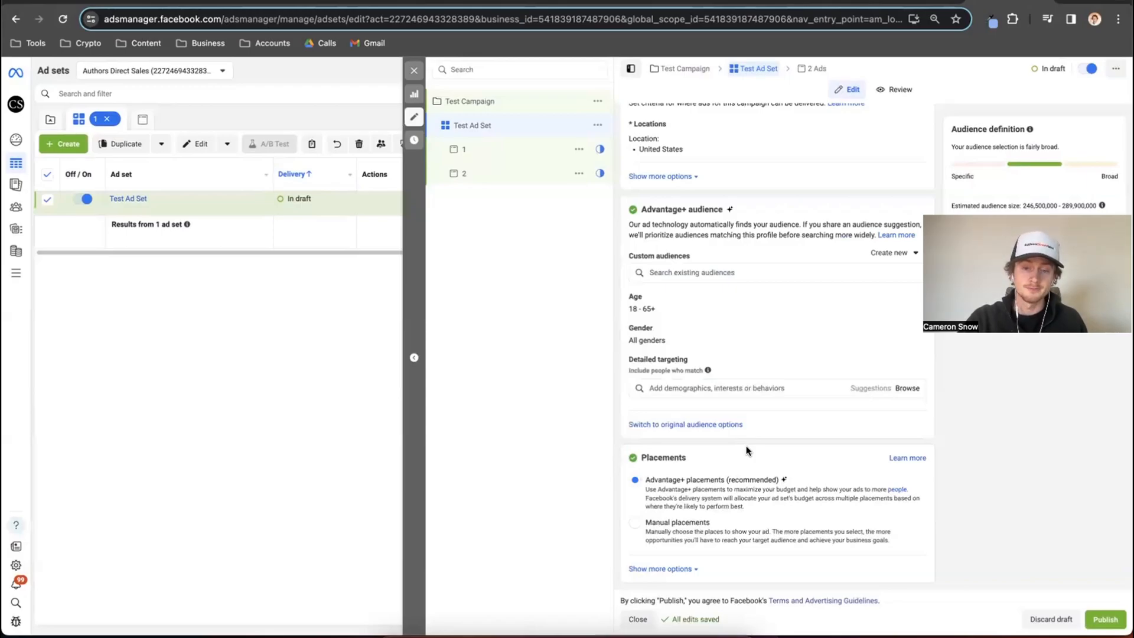
# Rename the first ad under Test Ad Set, called 1, as Test Ad 1.
pyautogui.click(526, 150)
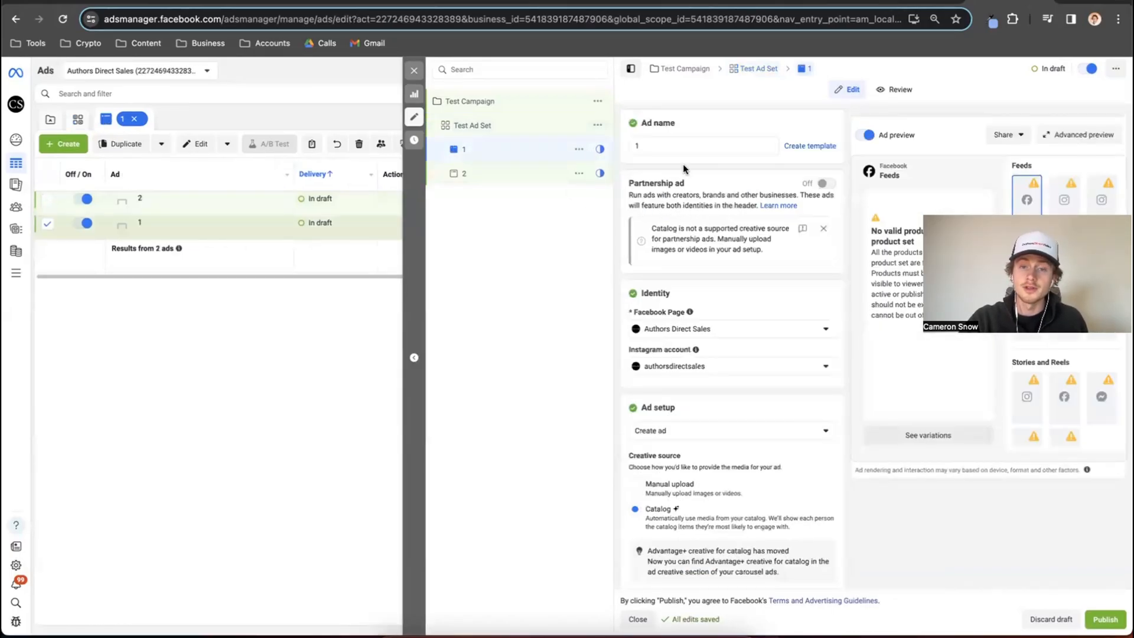
pyautogui.click(676, 146)
pyautogui.press('BackSpace')
pyautogui.write('T')
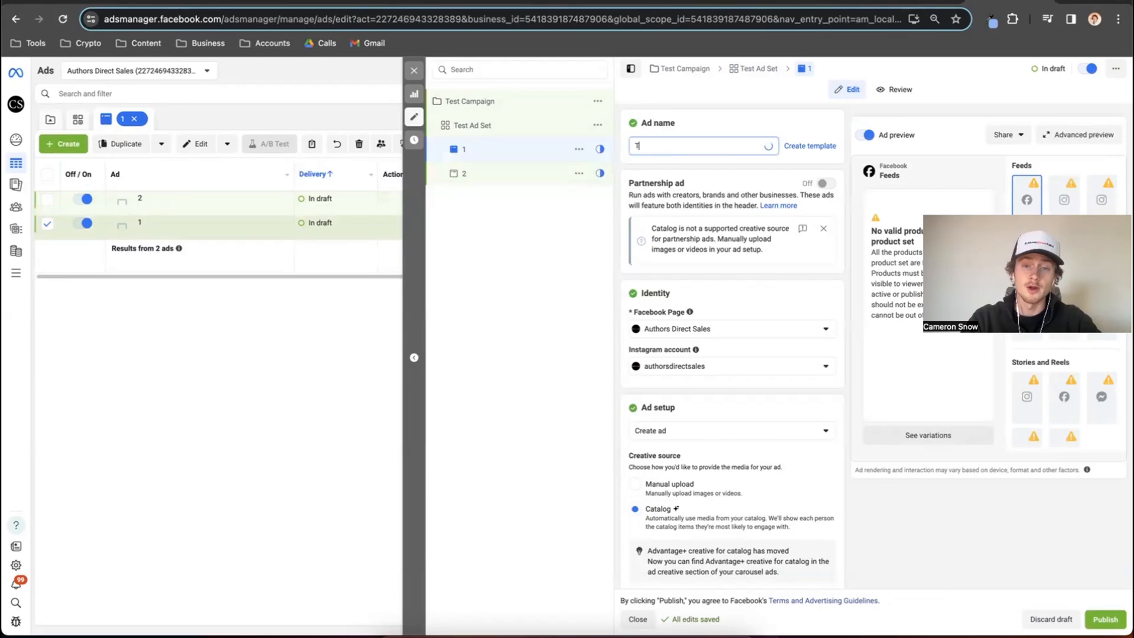
pyautogui.click(725, 115)
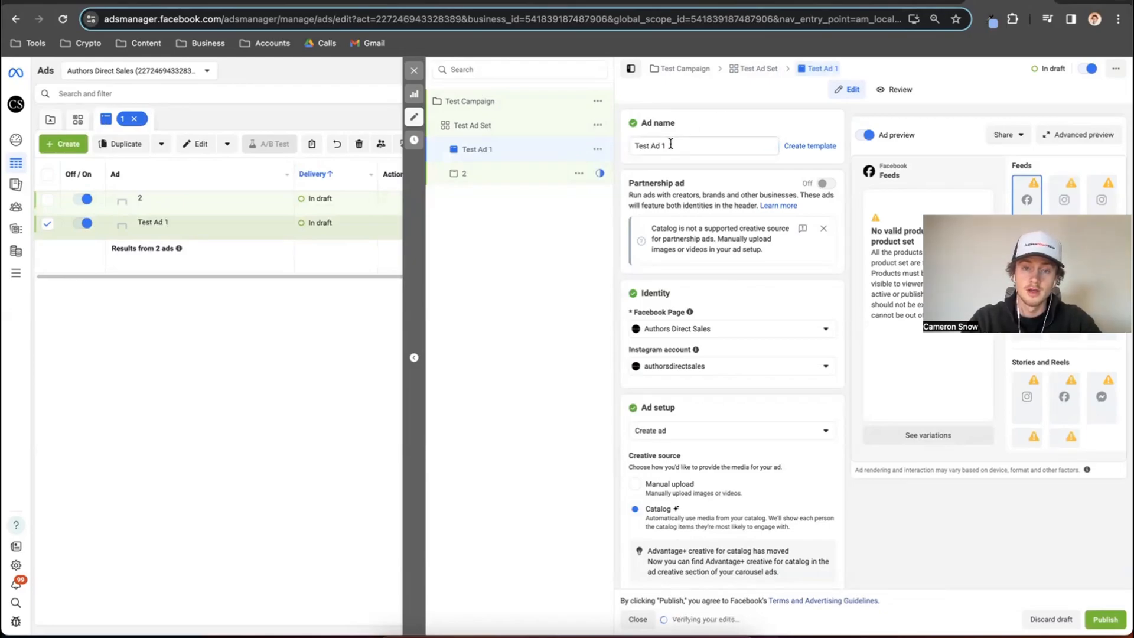
# Set Test Ad 1's creative source to Manual upload and its format to Single image or video.
pyautogui.scroll(-2, 670, 144)
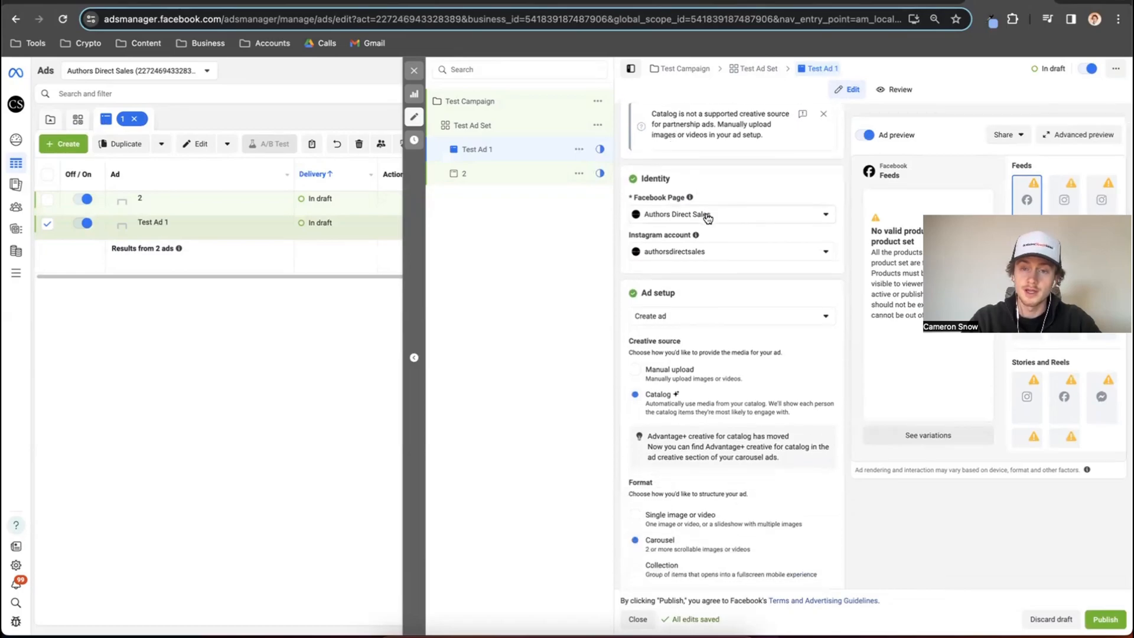
pyautogui.scroll(-1, 708, 217)
pyautogui.scroll(-2, 704, 218)
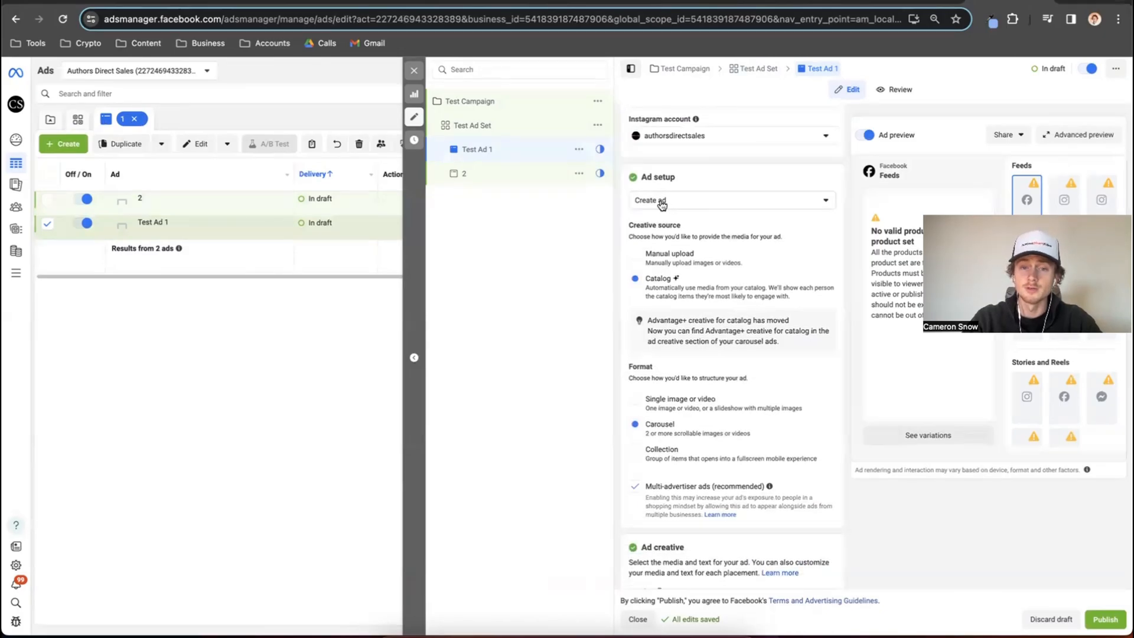
pyautogui.click(637, 259)
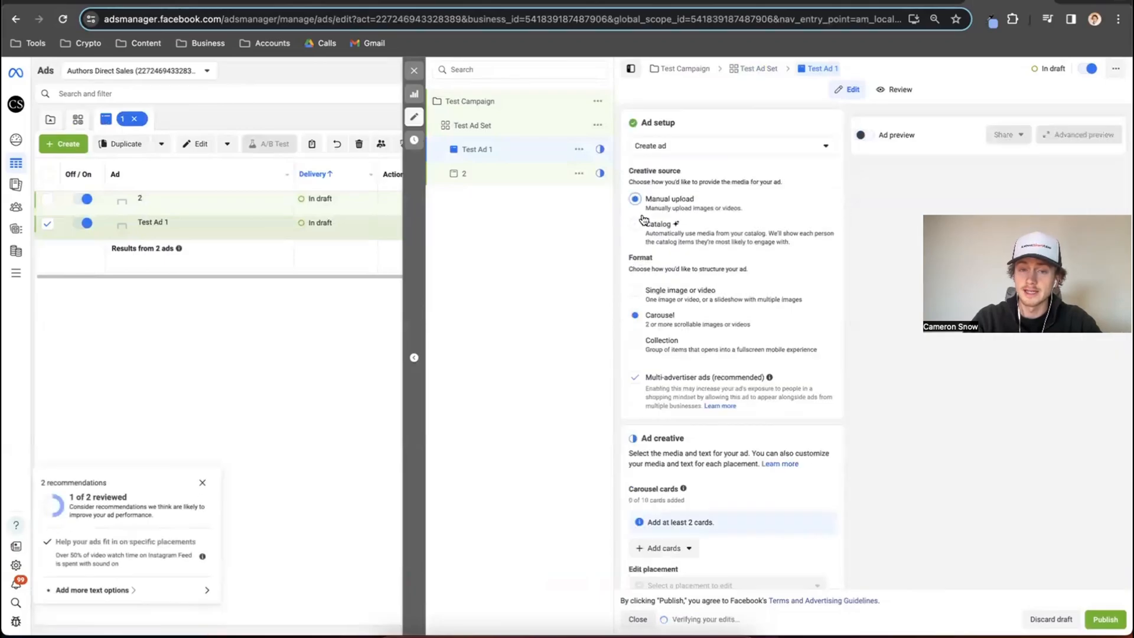
pyautogui.click(636, 291)
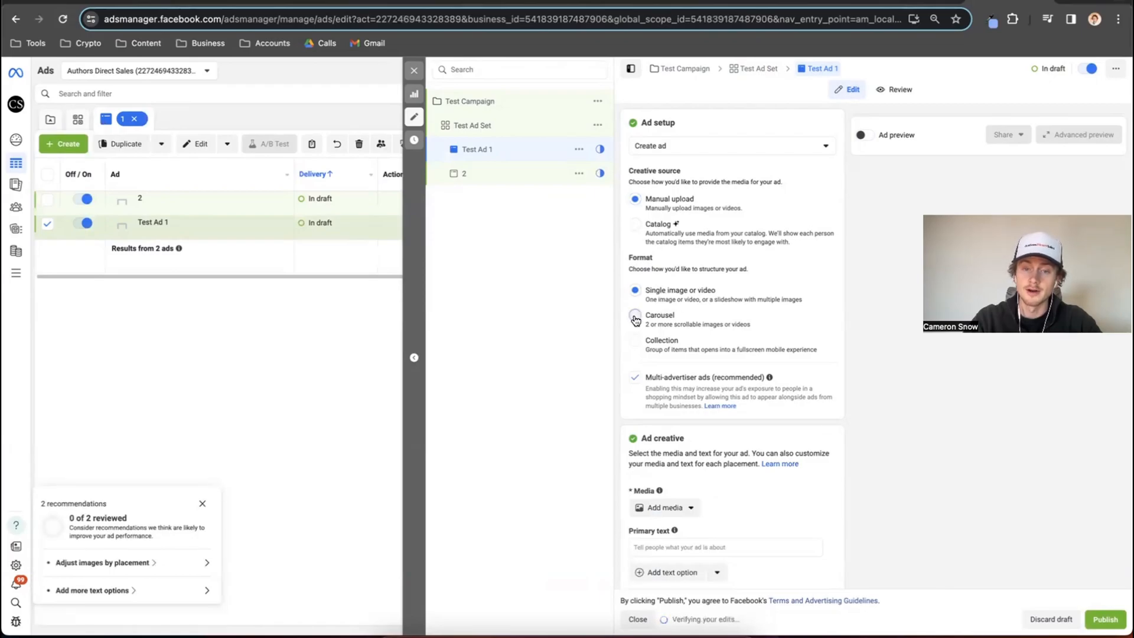
pyautogui.click(635, 319)
pyautogui.click(637, 290)
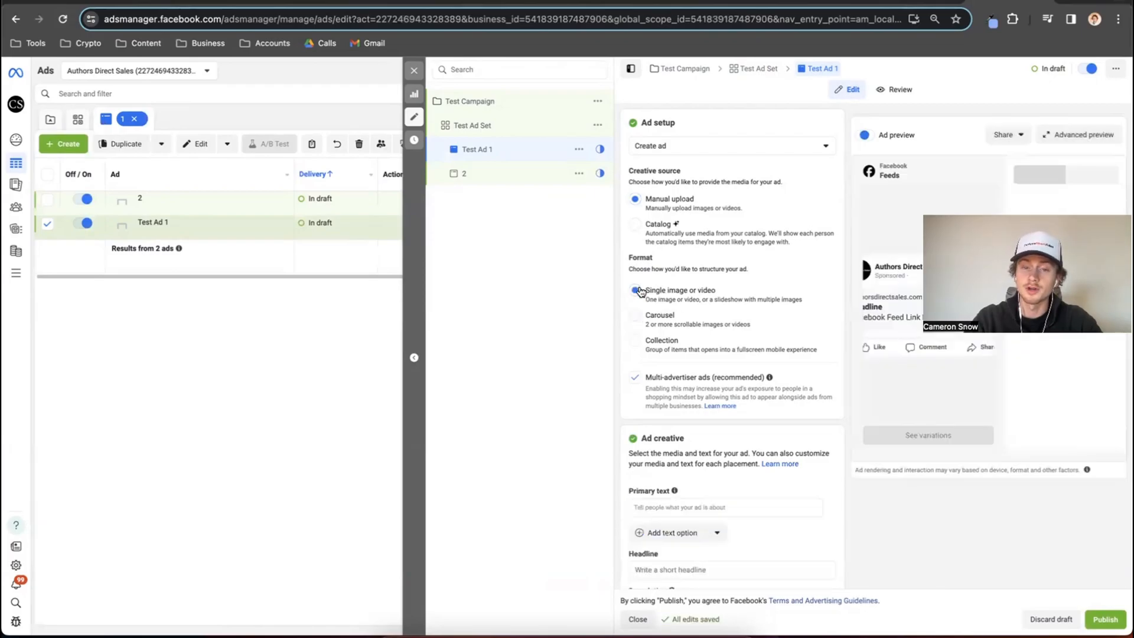
# Examine the image and video choices for adding media to Test Ad 1's creative.
pyautogui.scroll(-1, 686, 277)
pyautogui.scroll(-3, 699, 275)
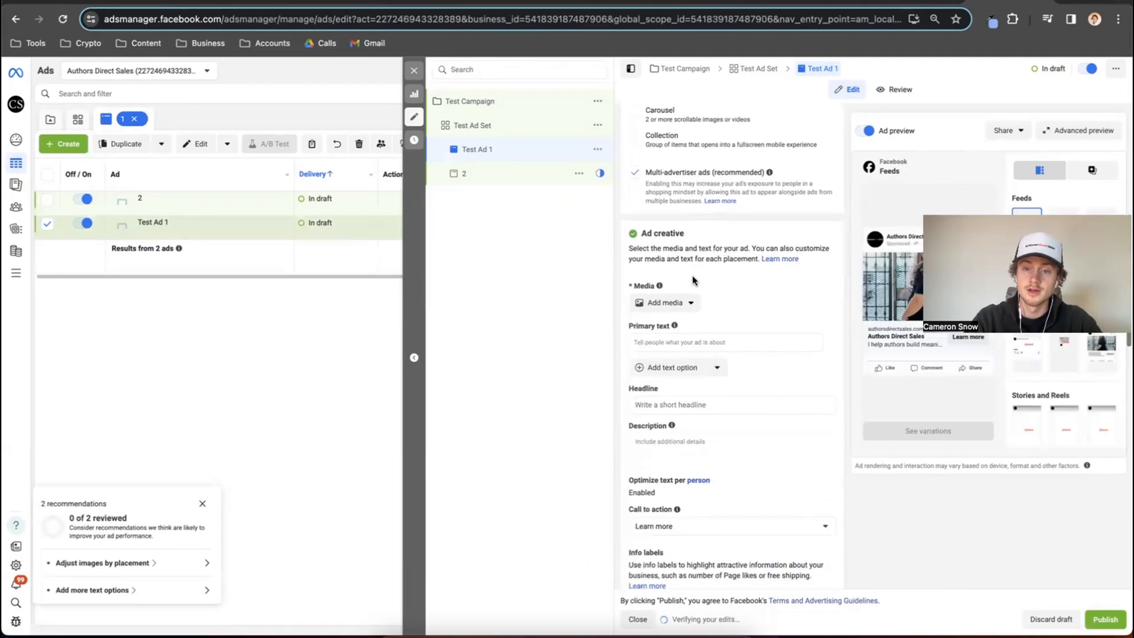
pyautogui.click(671, 303)
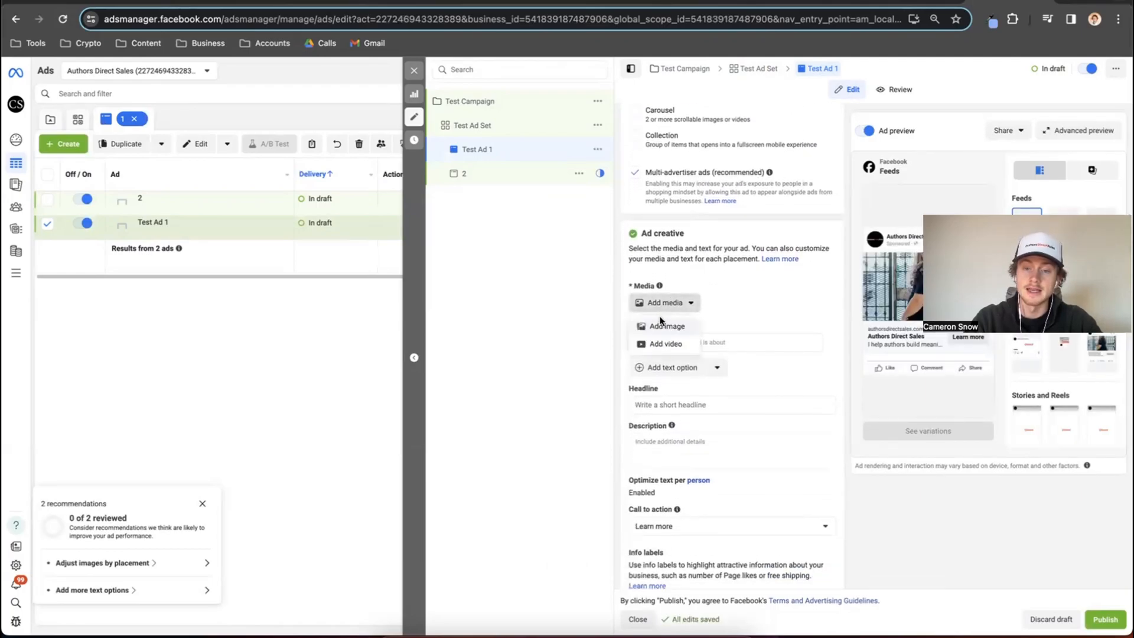
pyautogui.click(705, 275)
pyautogui.scroll(-2, 705, 276)
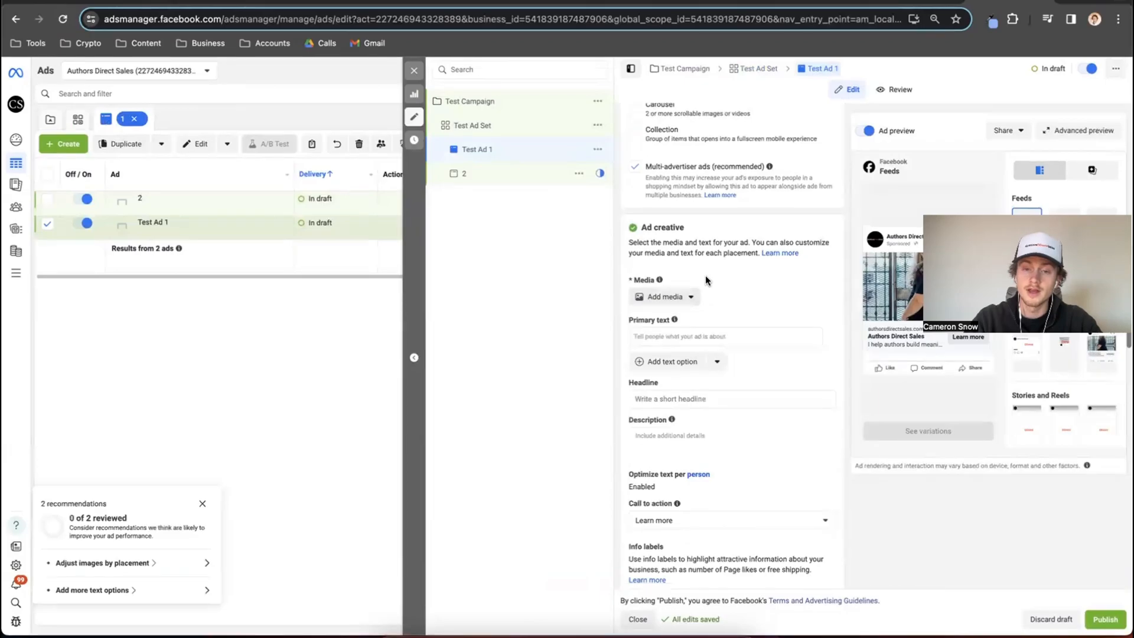
# Set Test Ad 1's primary text to "Test Primary Text".
pyautogui.click(688, 266)
pyautogui.write('Test Primary Text')
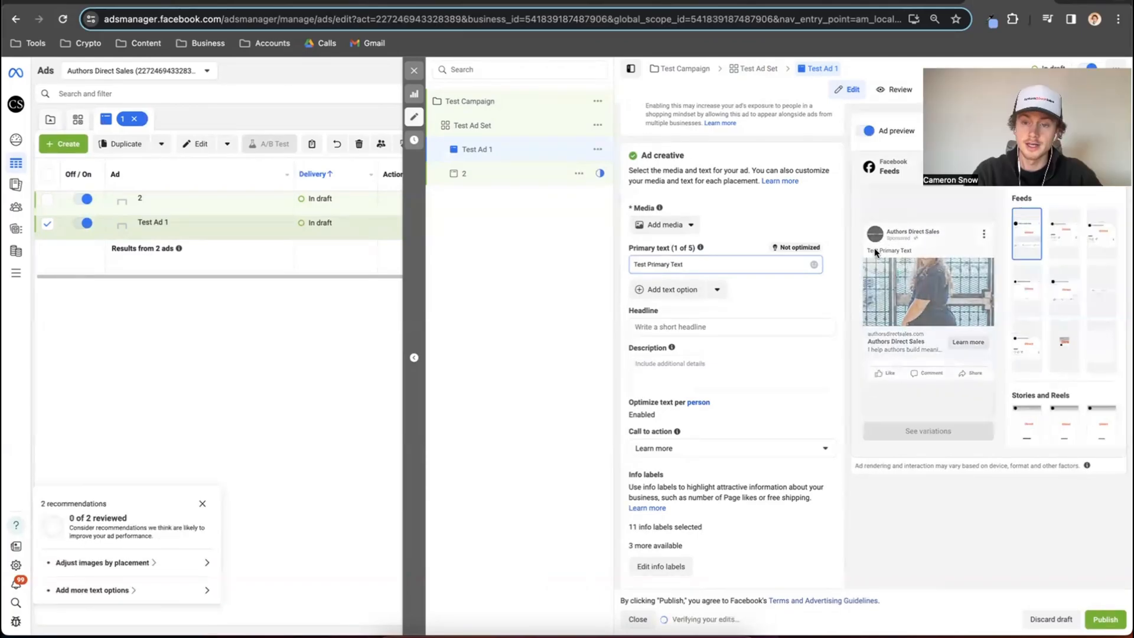
# Set Test Ad 1's headline to "Test Headline" and its description to "Test Description".
pyautogui.scroll(-1, 824, 251)
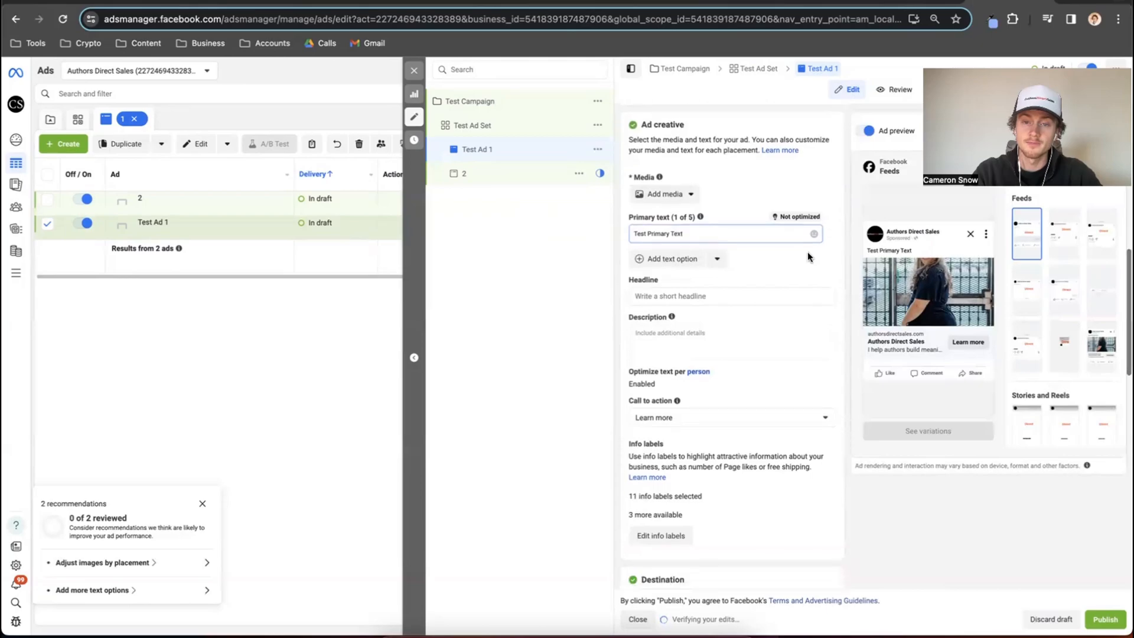
pyautogui.click(678, 296)
pyautogui.write('Test Headline')
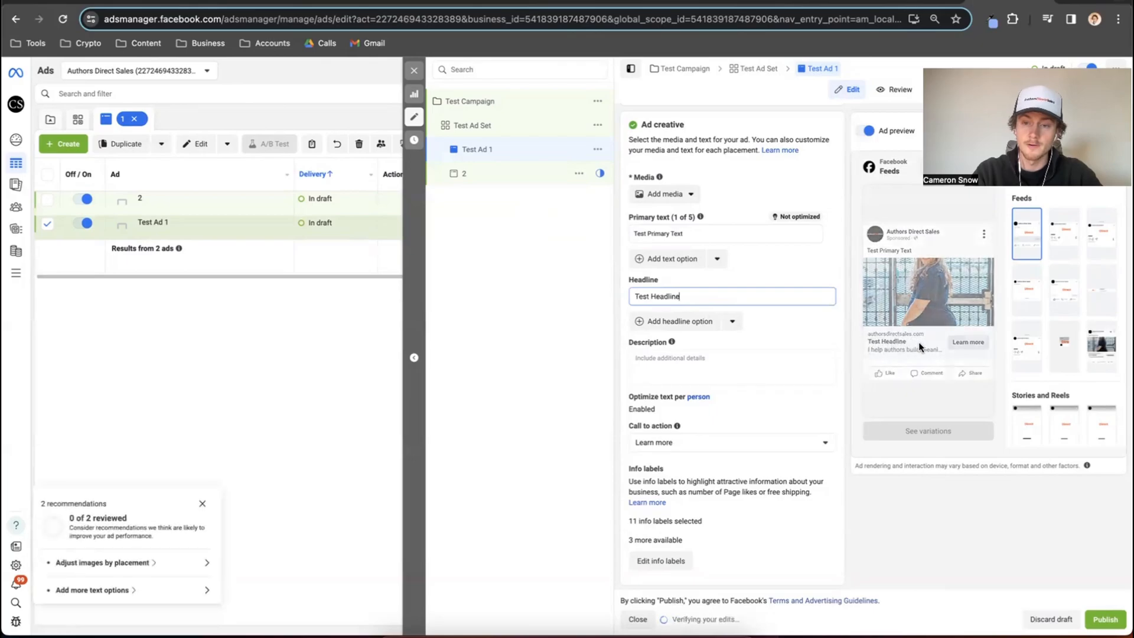
pyautogui.click(653, 358)
pyautogui.write('Test D')
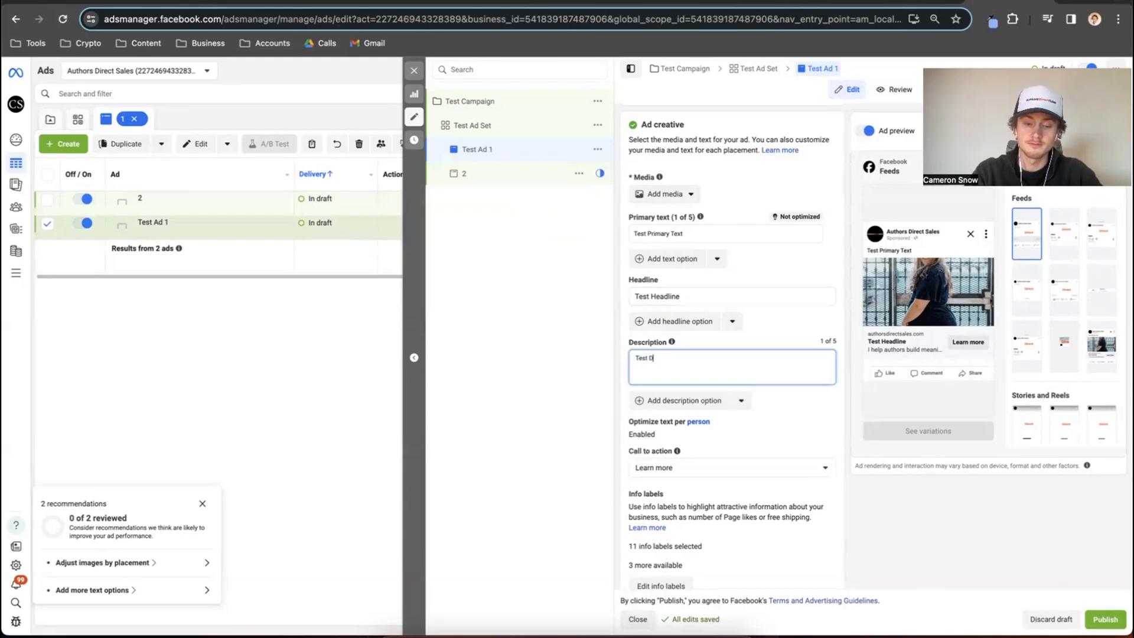
pyautogui.write('escription')
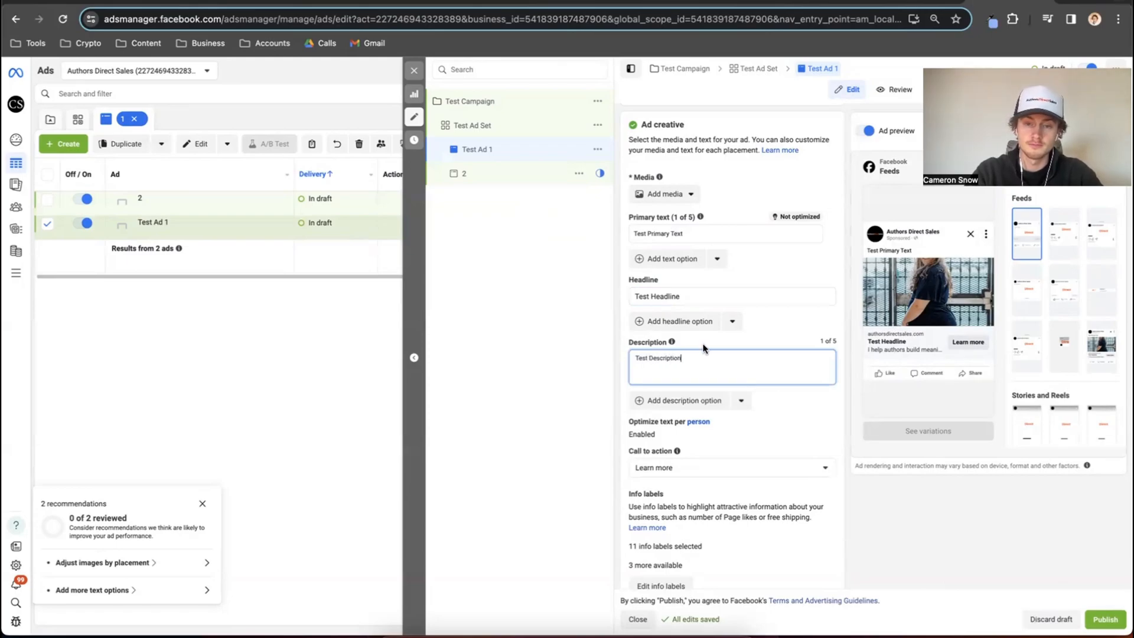
pyautogui.click(880, 346)
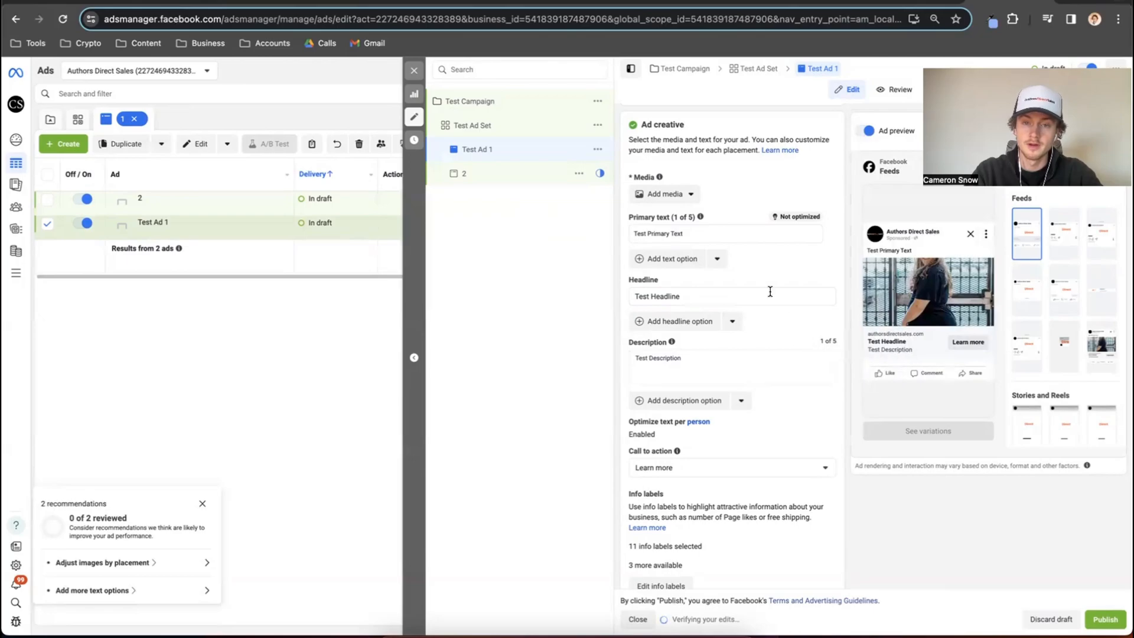
# Add a second primary text option reading "Test Primary Text 2" to the ad creative.
pyautogui.click(704, 230)
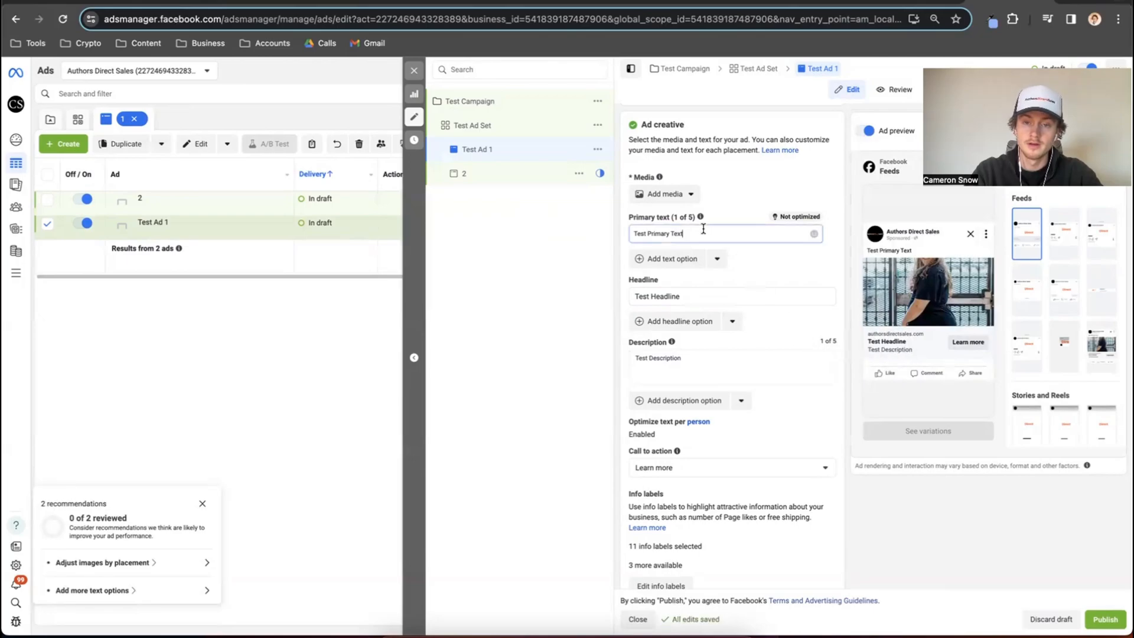
pyautogui.click(672, 260)
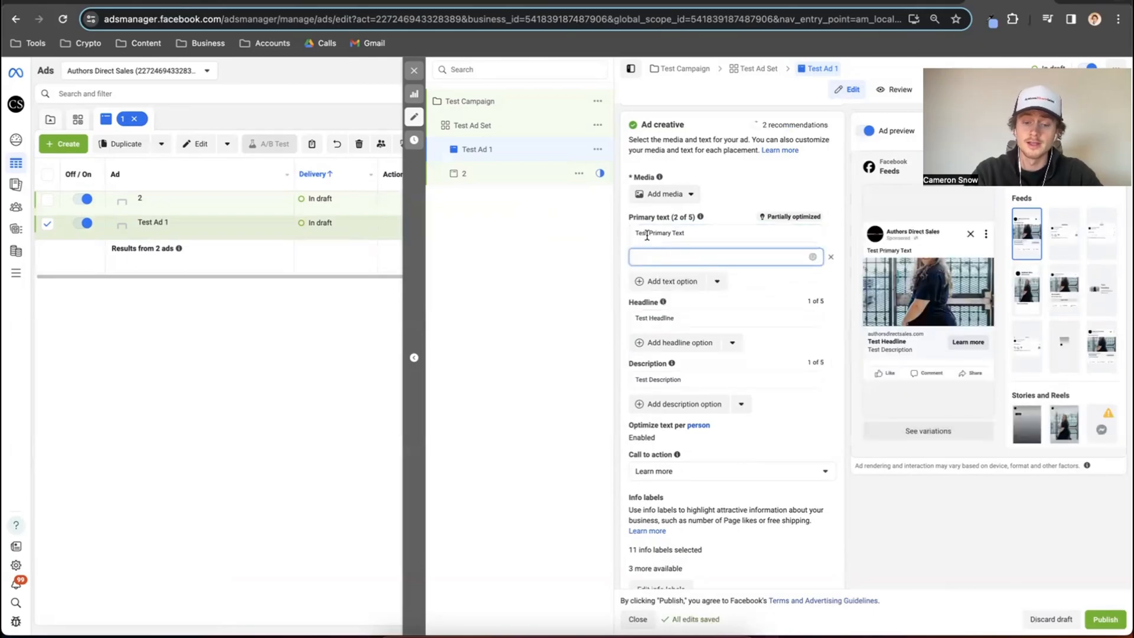
pyautogui.write('Test Primary Text 2')
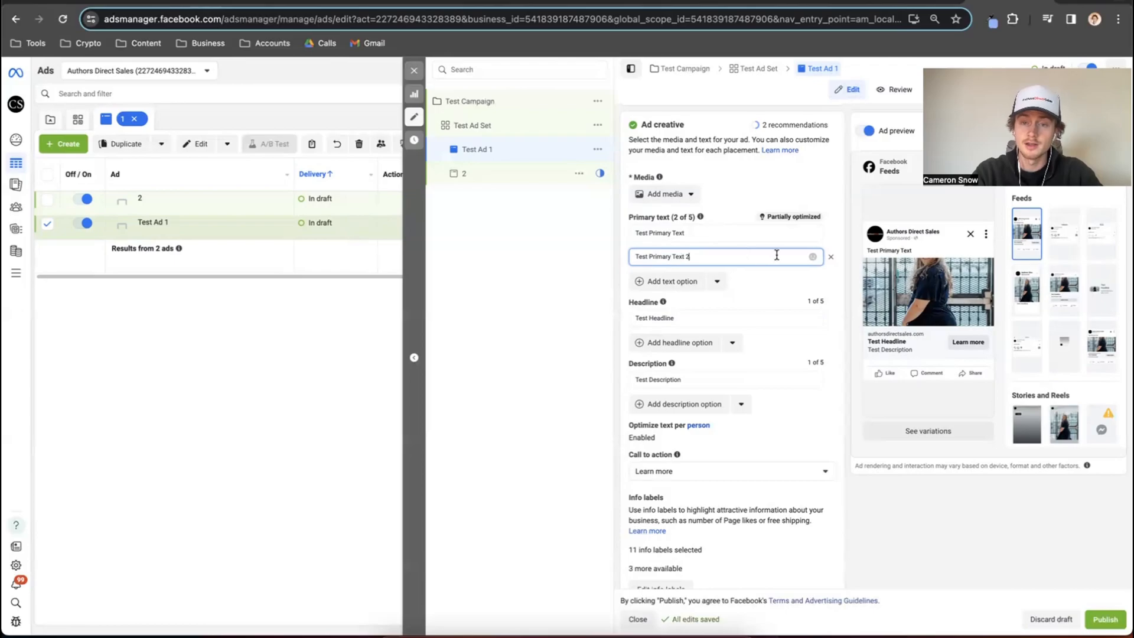
# Collapse the suggested text variations and remove the second primary text option.
pyautogui.click(838, 276)
pyautogui.click(734, 258)
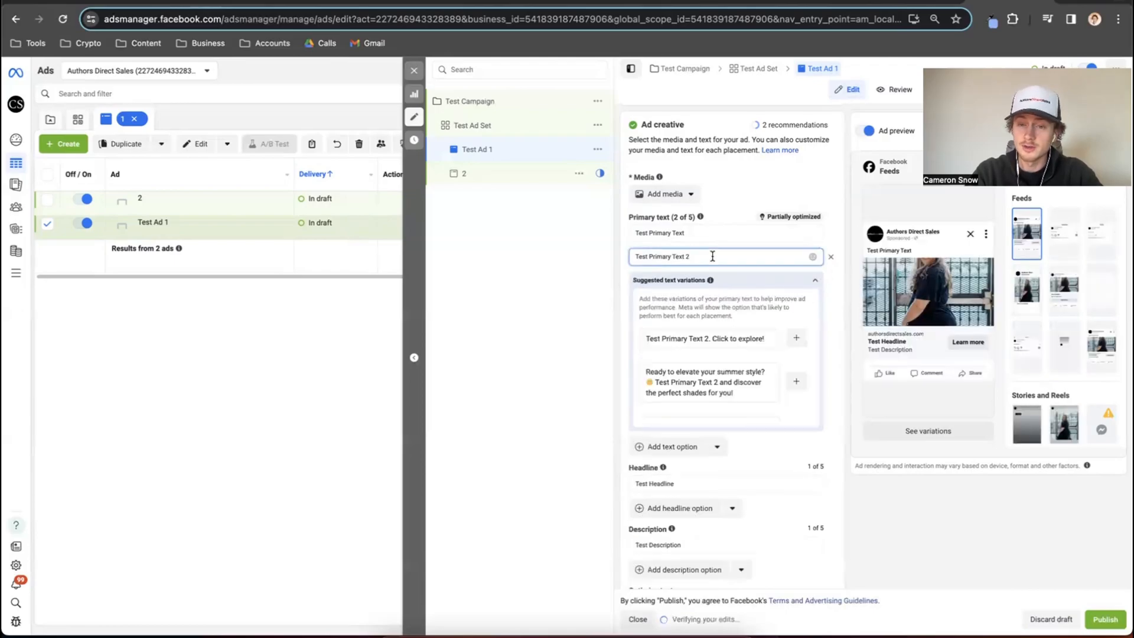
pyautogui.click(815, 280)
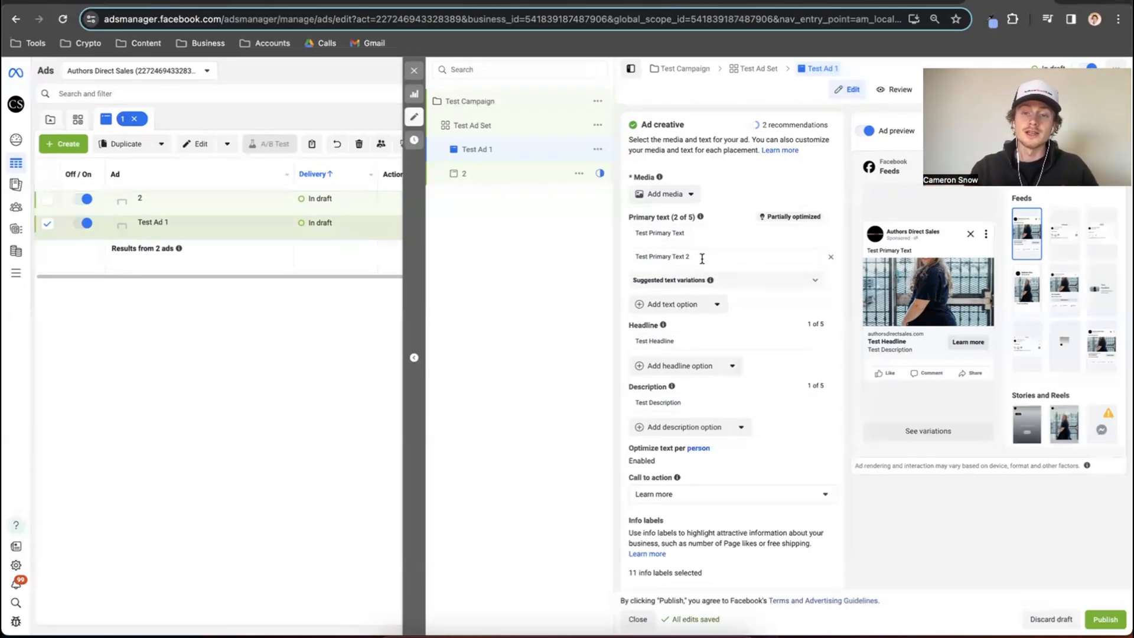
pyautogui.moveTo(702, 258); pyautogui.dragTo(629, 253)
pyautogui.moveTo(1078, 67); pyautogui.dragTo(994, 57)
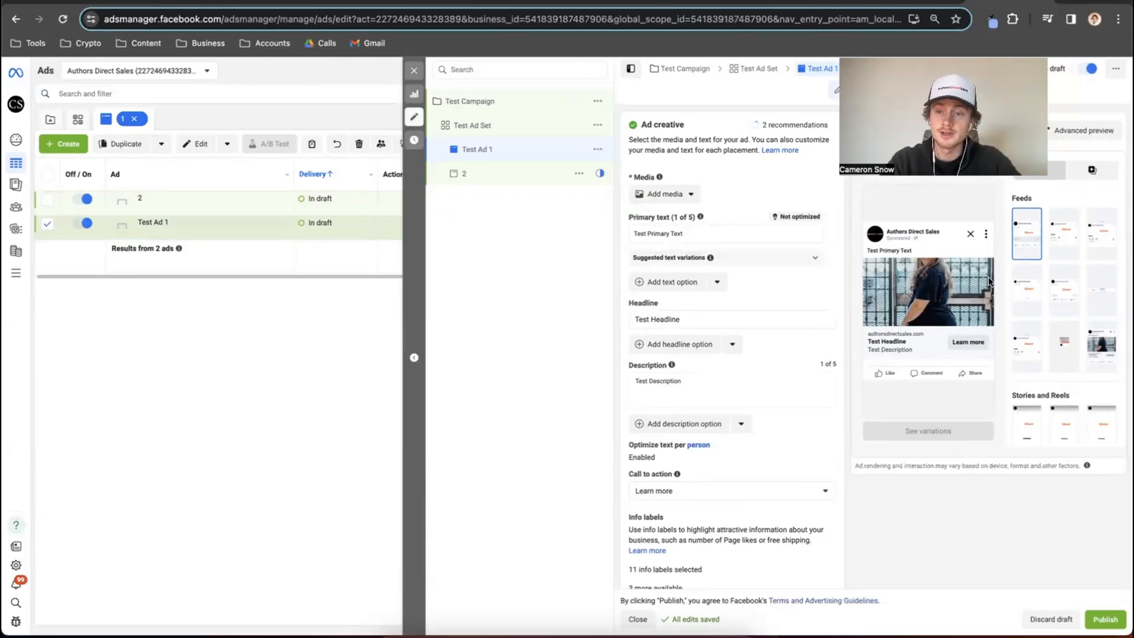
# Preview Test Ad 1 in the Instagram feed and Facebook Marketplace, and return the preview to Facebook Feed.
pyautogui.click(1066, 232)
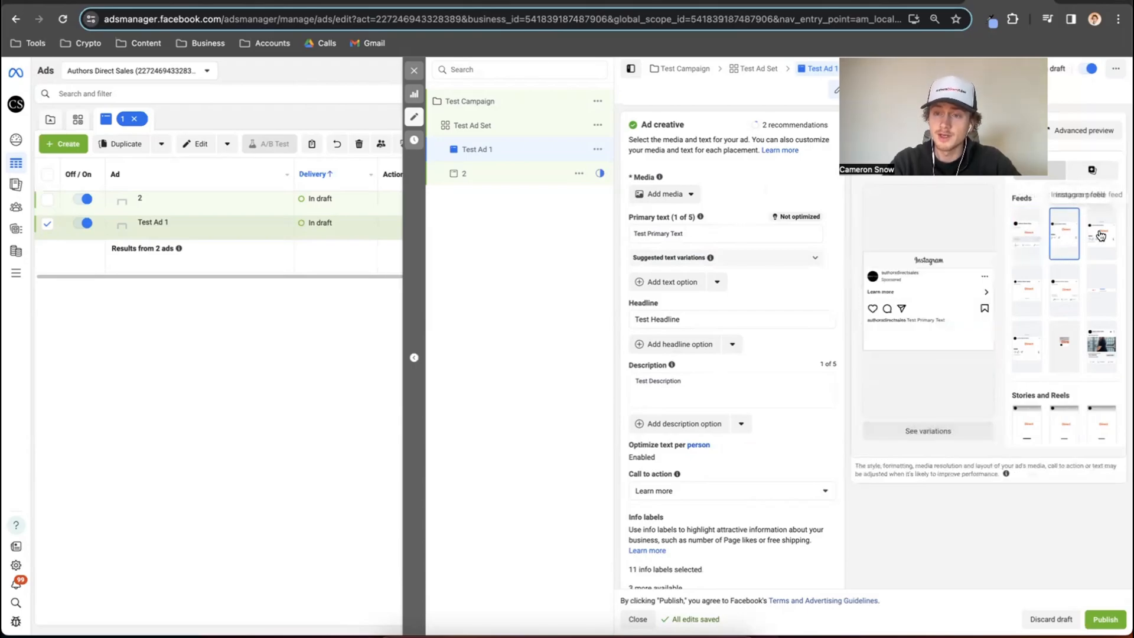
pyautogui.click(1027, 295)
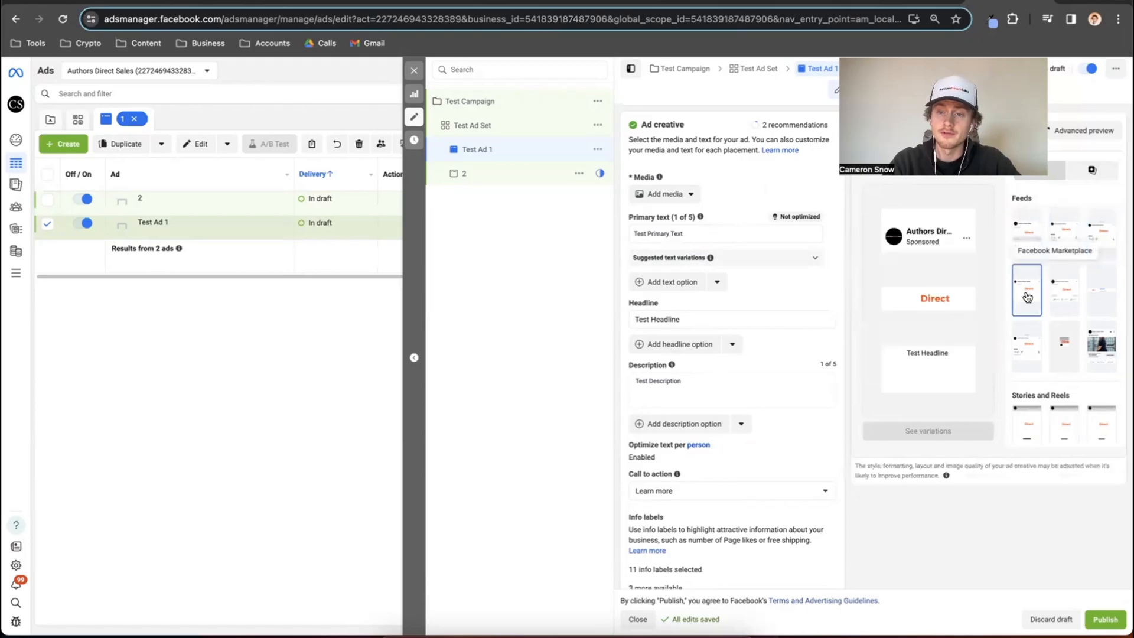
pyautogui.click(1027, 234)
# Change Test Ad 1's call to action to Shop now.
pyautogui.scroll(-2, 802, 274)
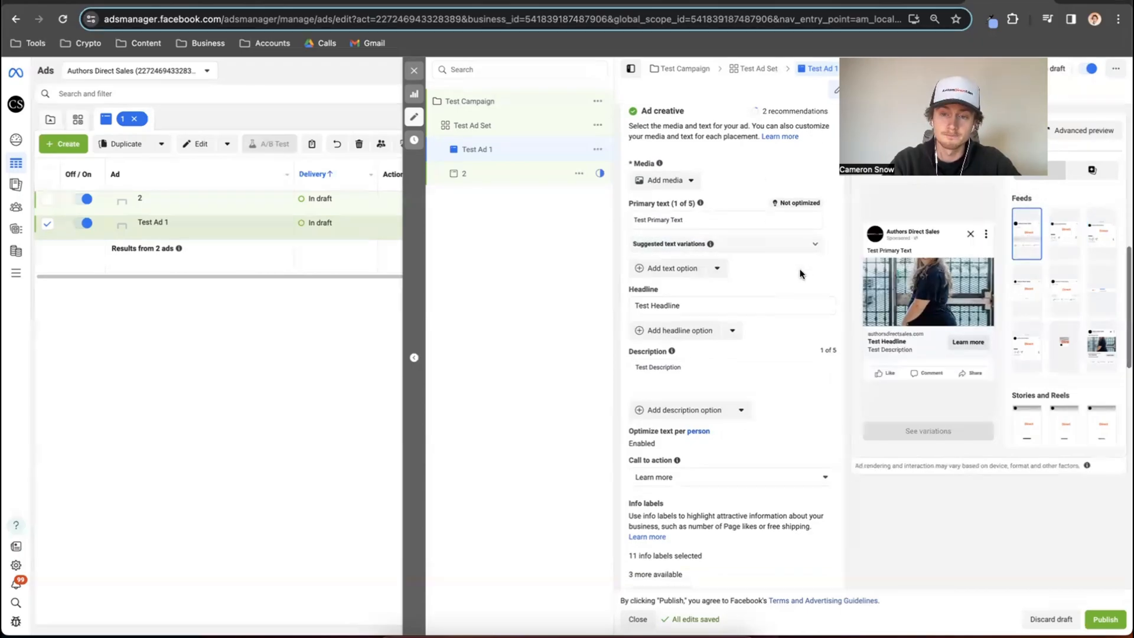
pyautogui.scroll(2, 801, 274)
pyautogui.scroll(-3, 801, 274)
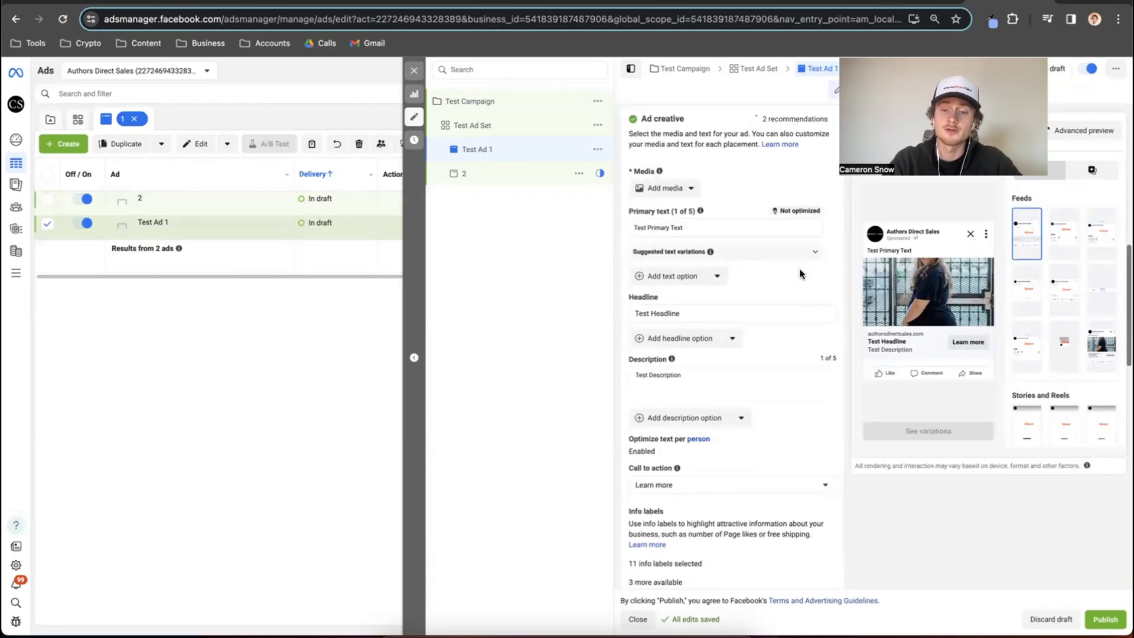
pyautogui.click(784, 318)
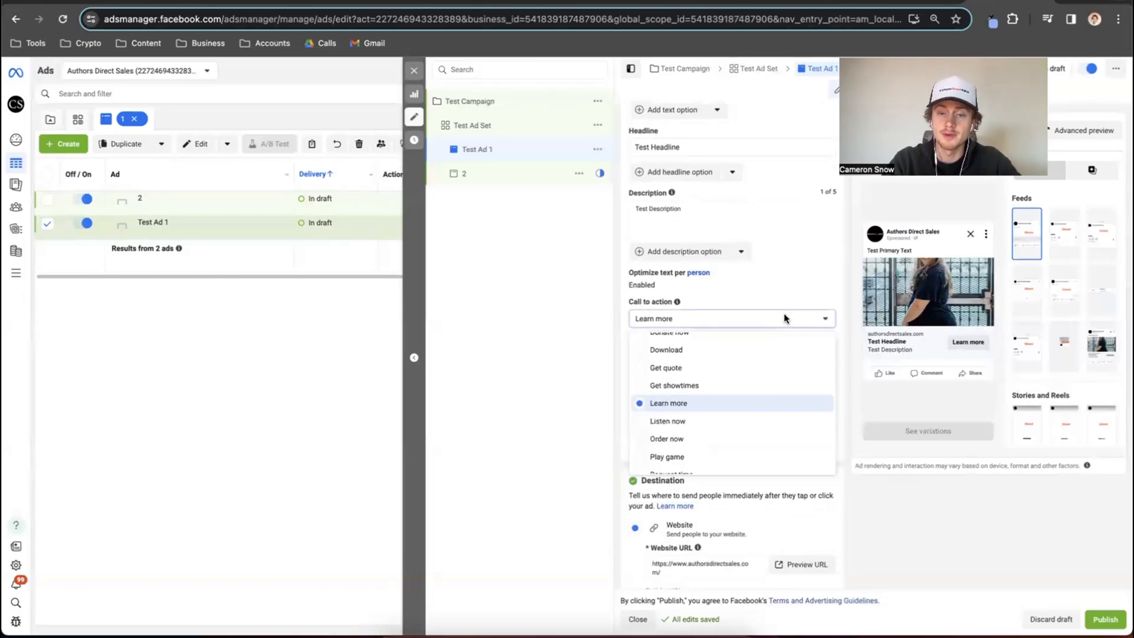
pyautogui.scroll(-1, 754, 372)
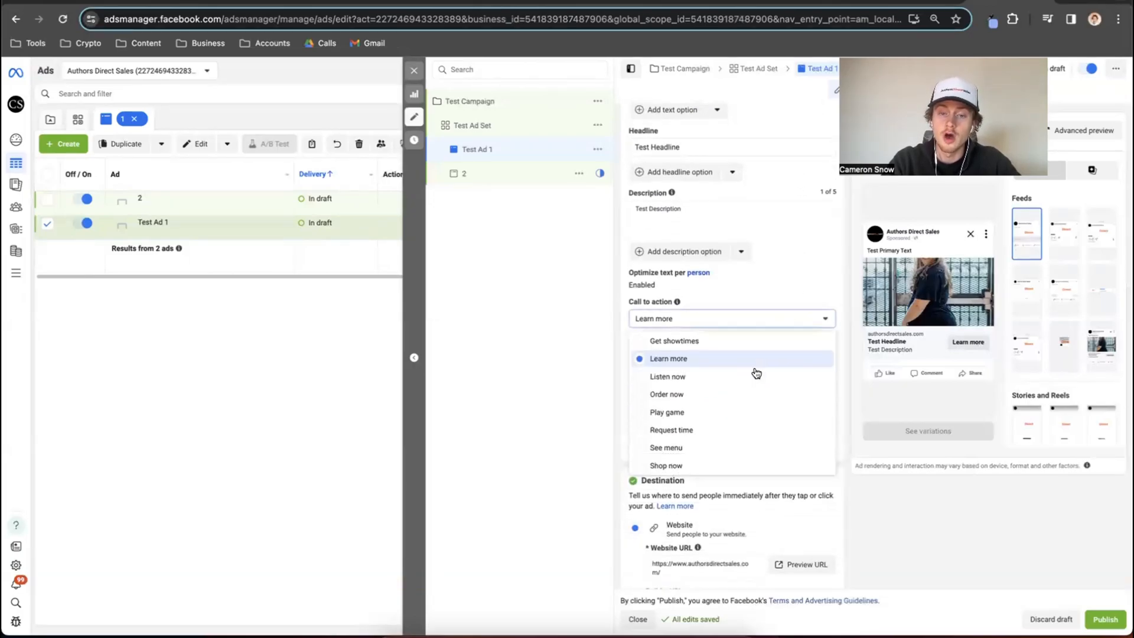
pyautogui.click(726, 465)
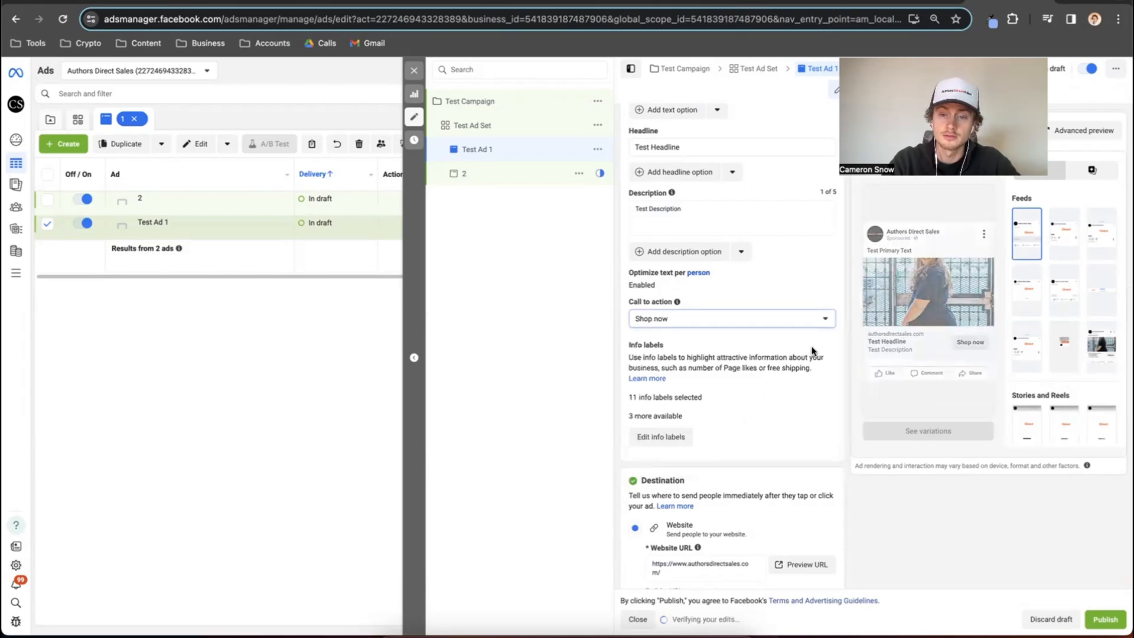
# Look through the other call to action choices, keeping Shop now selected.
pyautogui.scroll(-1, 815, 345)
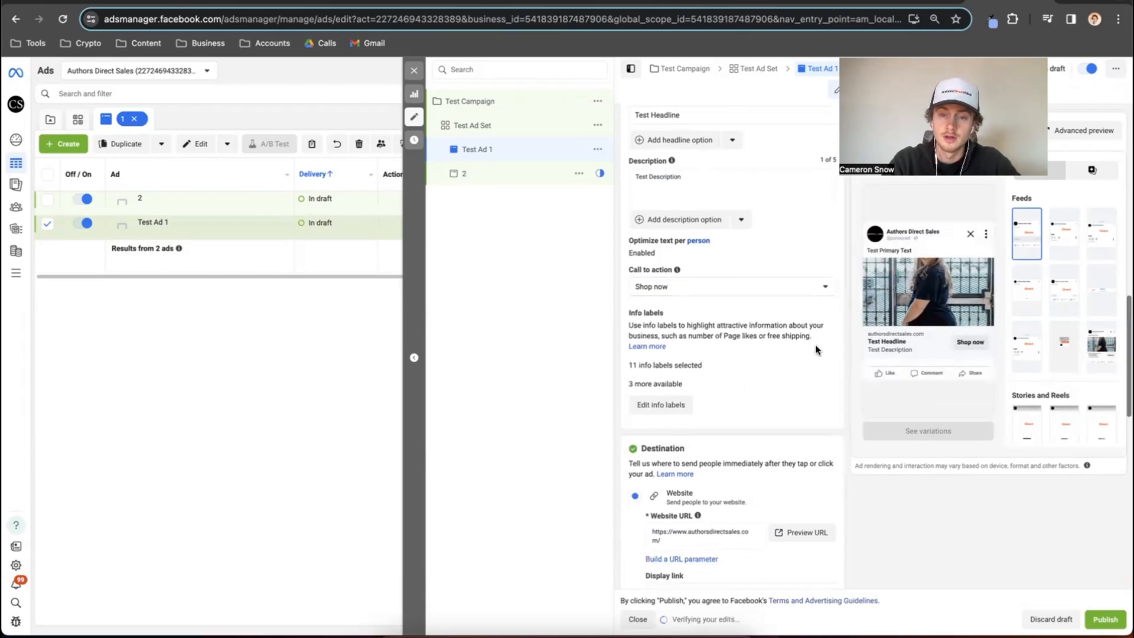
pyautogui.click(809, 276)
pyautogui.scroll(5, 777, 319)
pyautogui.scroll(-5, 777, 320)
pyautogui.click(832, 242)
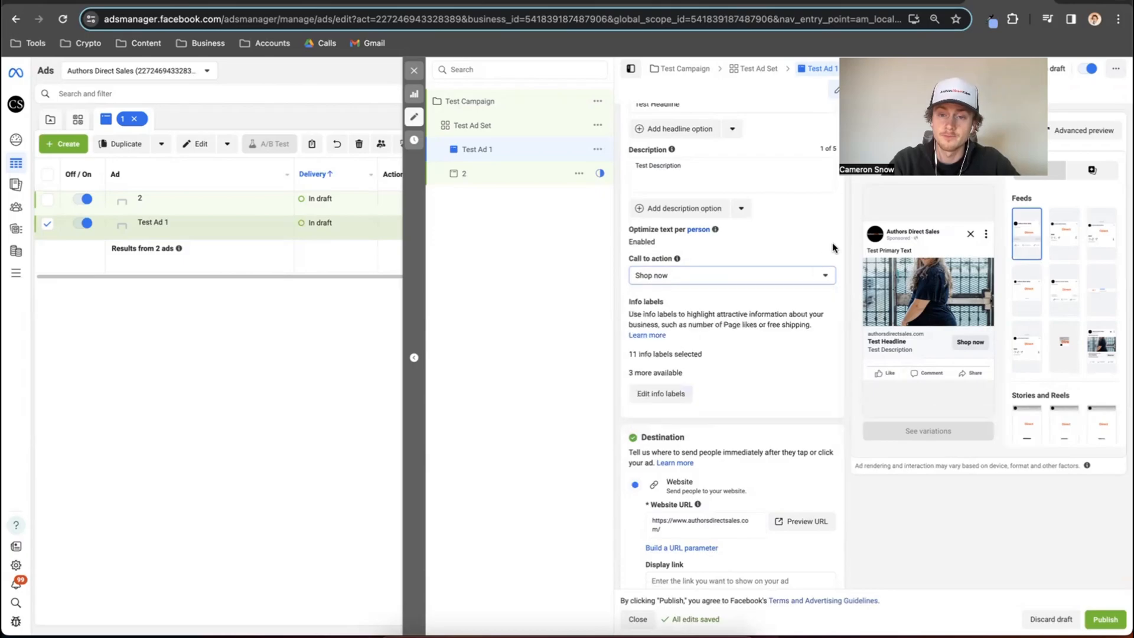
# Examine the ad's Destination section and the Website URL that people are sent to.
pyautogui.scroll(-2, 801, 293)
pyautogui.scroll(-2, 801, 295)
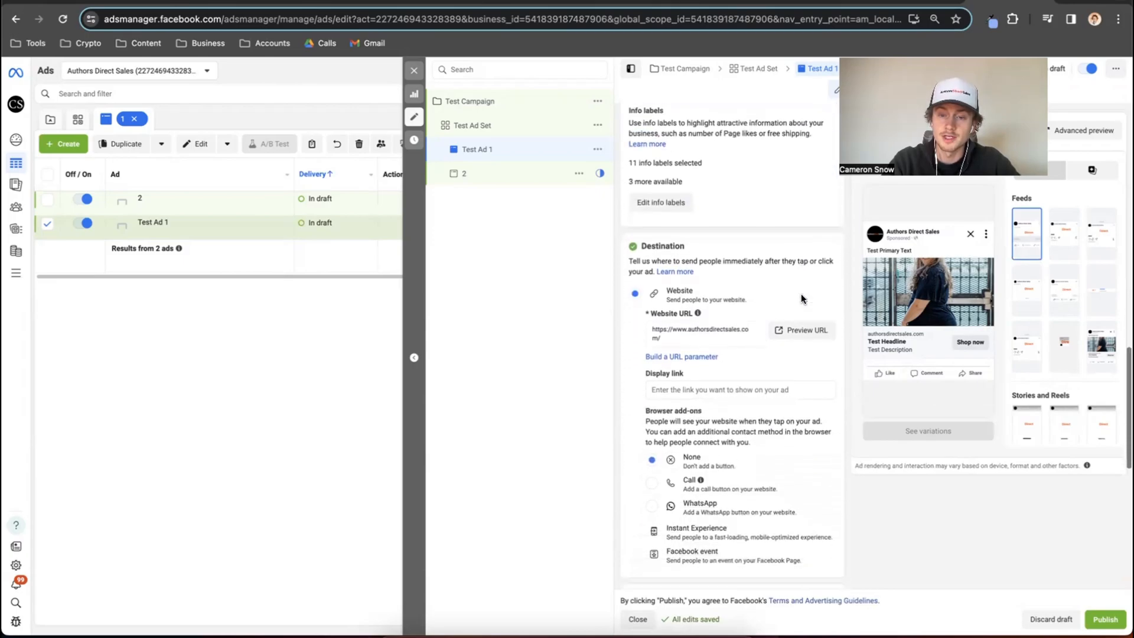
pyautogui.click(716, 315)
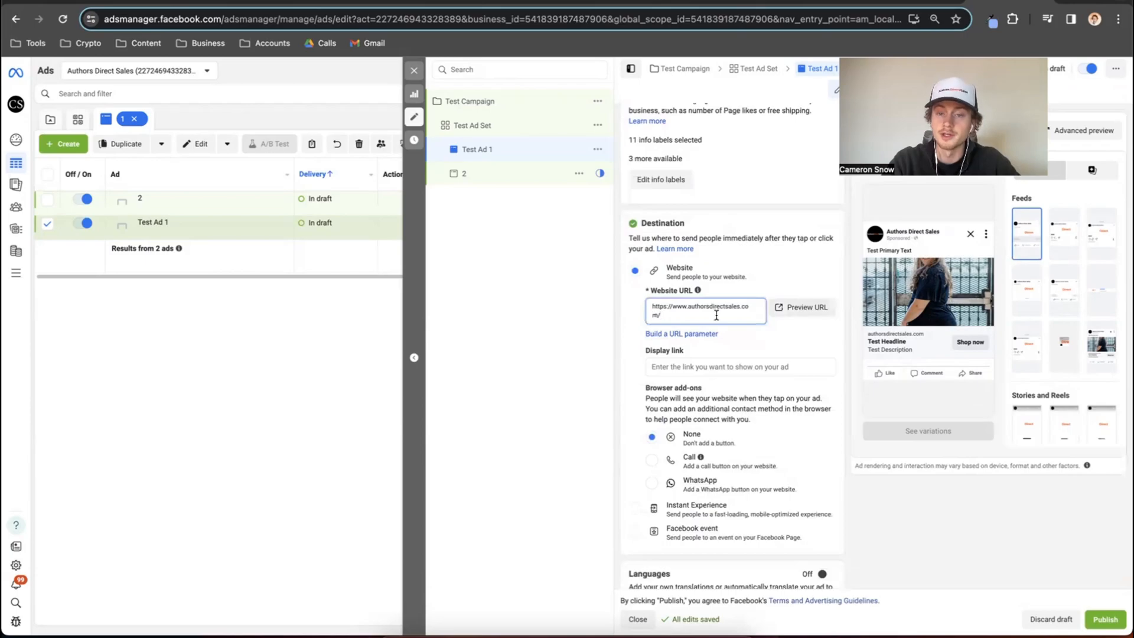
pyautogui.moveTo(716, 315); pyautogui.dragTo(632, 308)
pyautogui.click(689, 316)
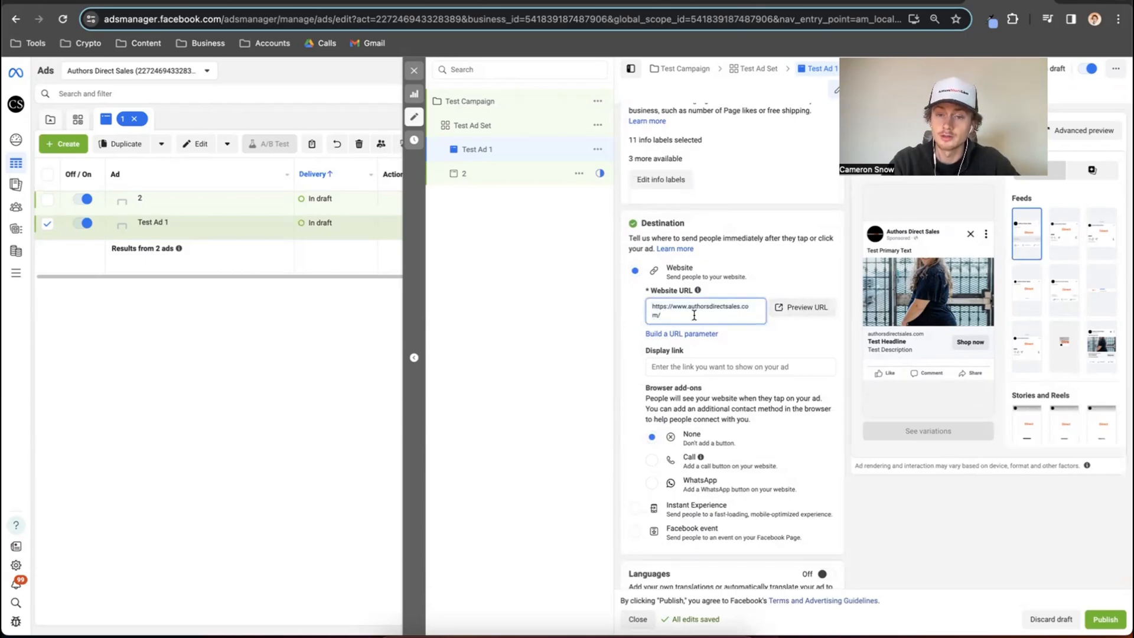
# Try the Call browser add-on for the website destination, and return the add-on to None.
pyautogui.scroll(-2, 685, 363)
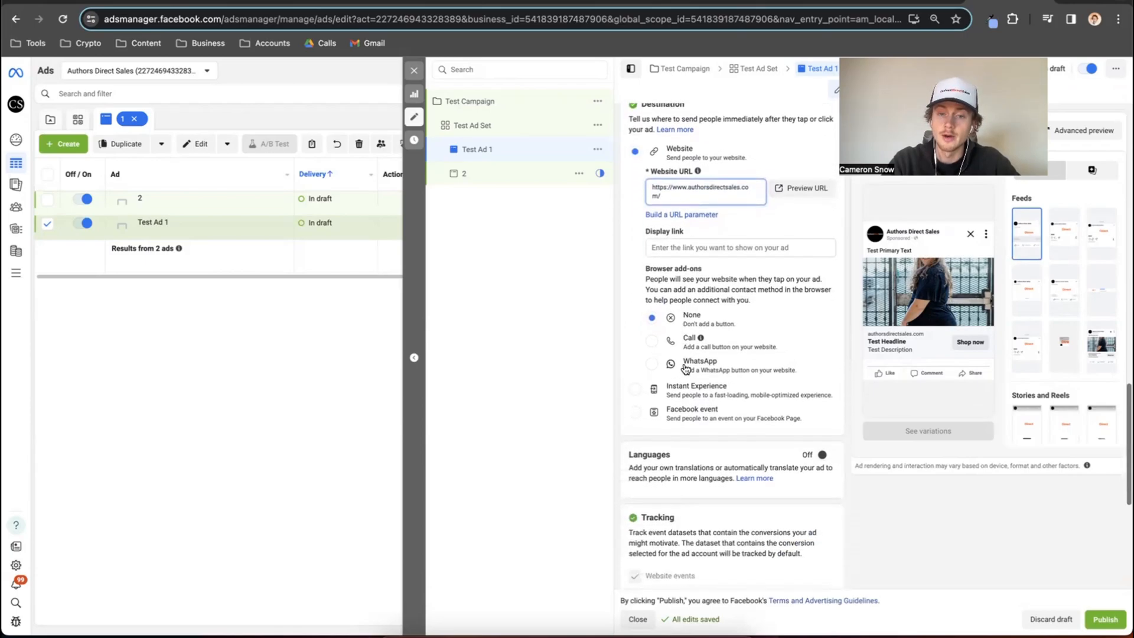
pyautogui.click(654, 343)
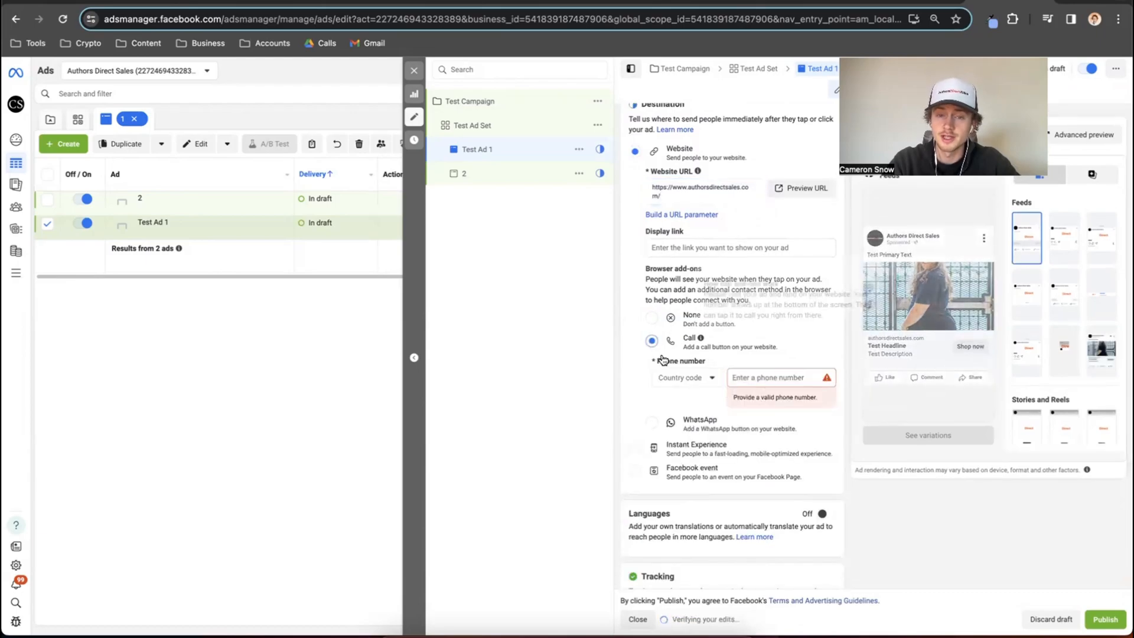
pyautogui.click(652, 320)
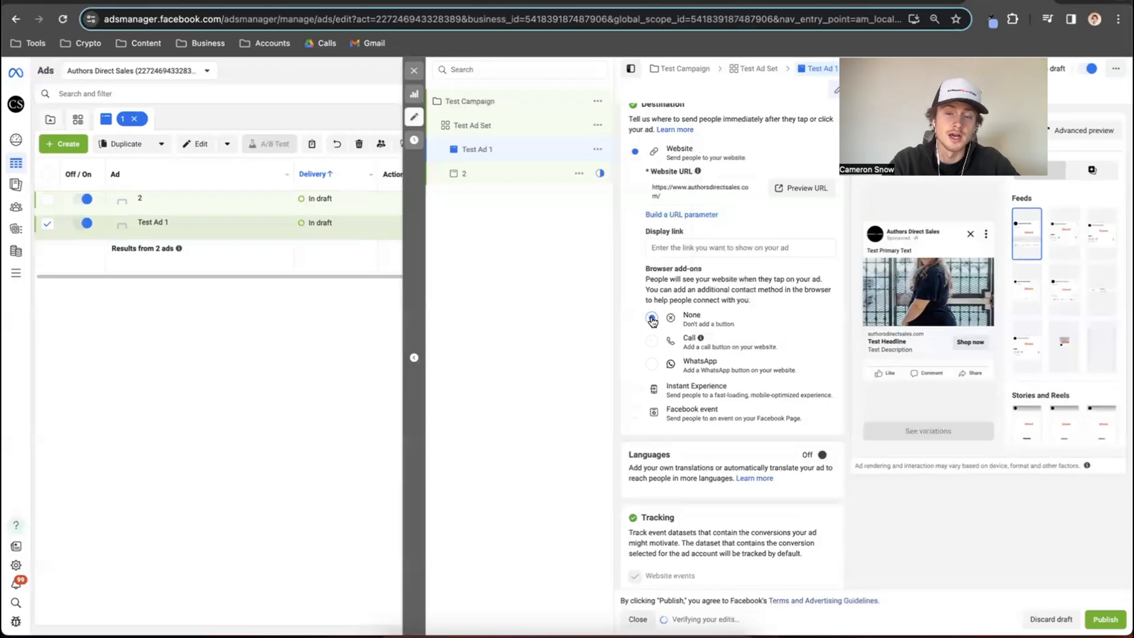
pyautogui.click(655, 343)
pyautogui.click(653, 319)
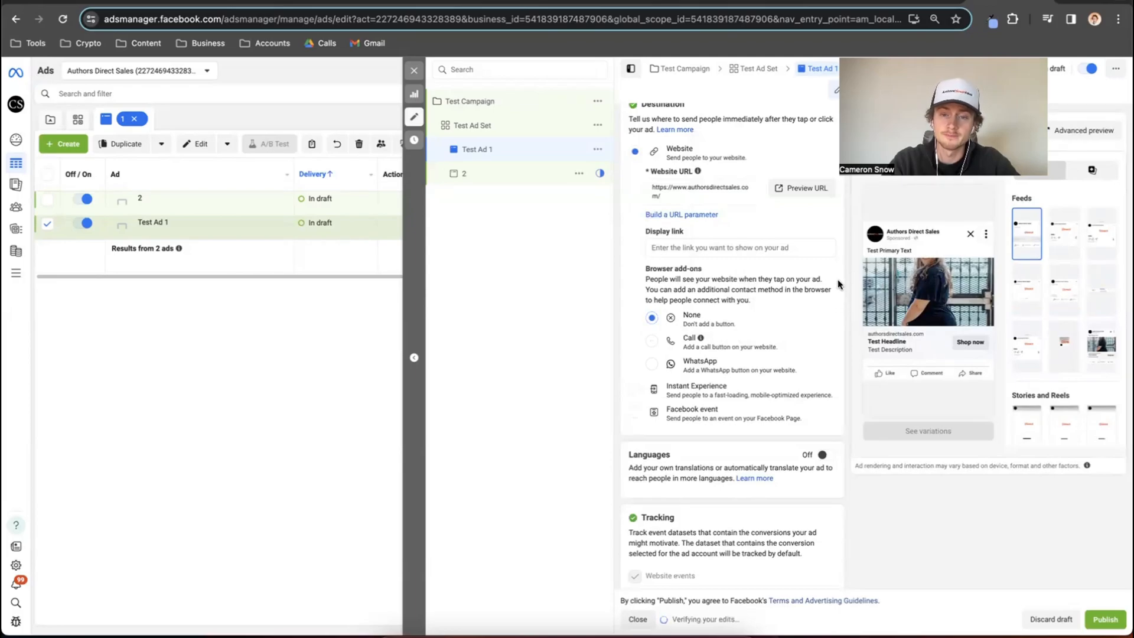
# Review Test Ad 1's language, tracking and URL parameter settings, and return to its creative and destination settings.
pyautogui.scroll(-4, 837, 283)
pyautogui.scroll(-2, 838, 285)
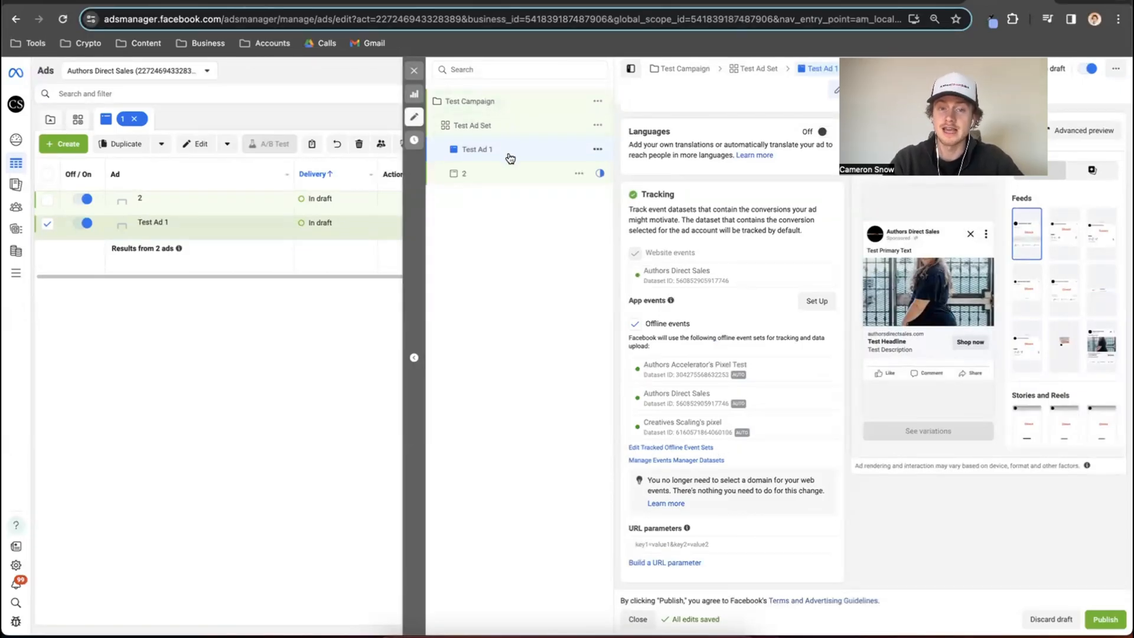
pyautogui.scroll(3, 732, 301)
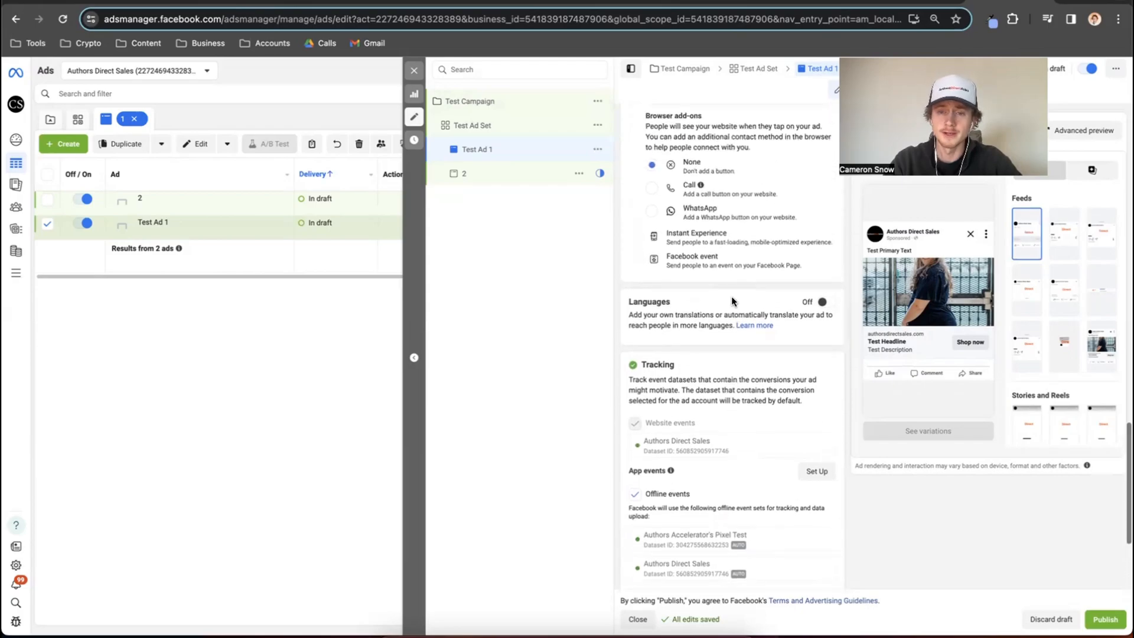
pyautogui.scroll(5, 731, 301)
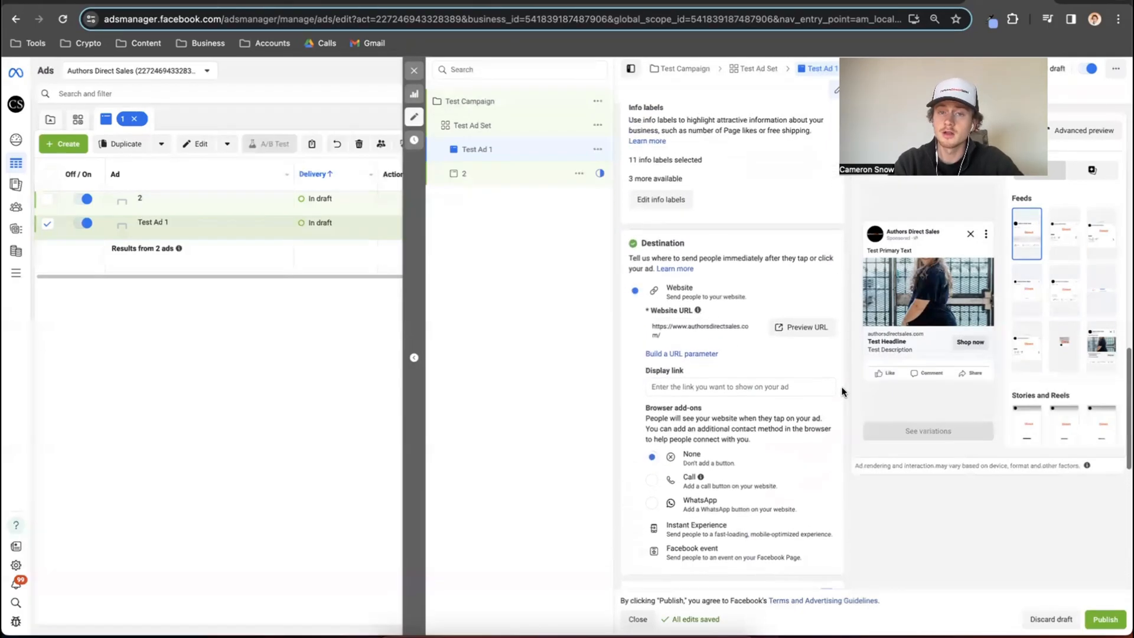
pyautogui.scroll(5, 842, 392)
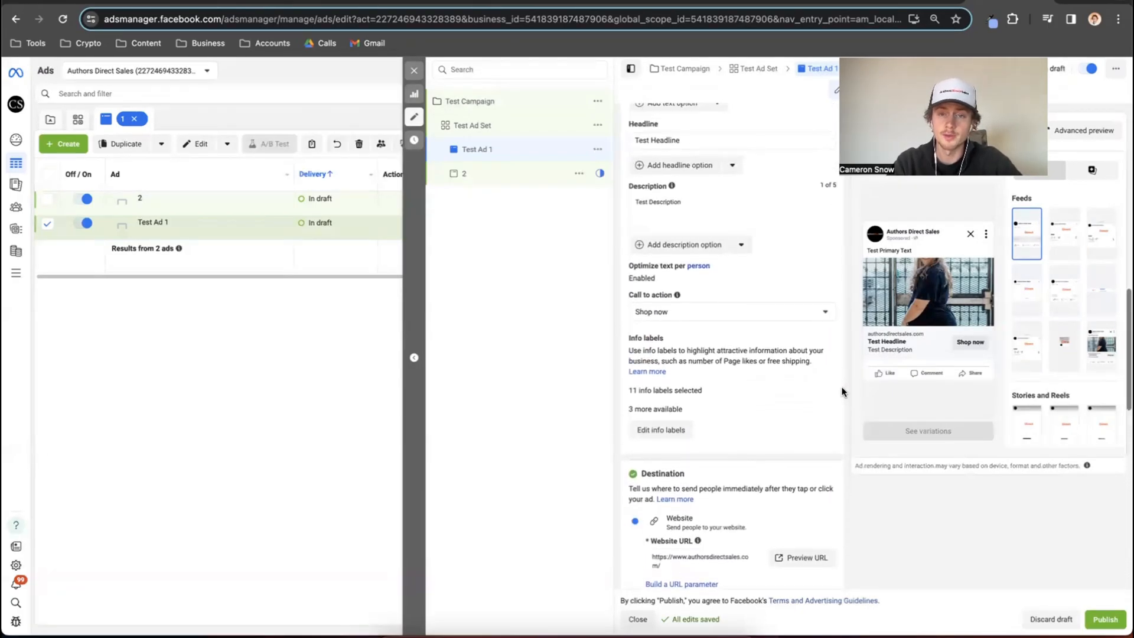
# Add a second primary text option reading "Test Primary Text #2" to Test Ad 1, and close the ad editor.
pyautogui.scroll(3, 843, 390)
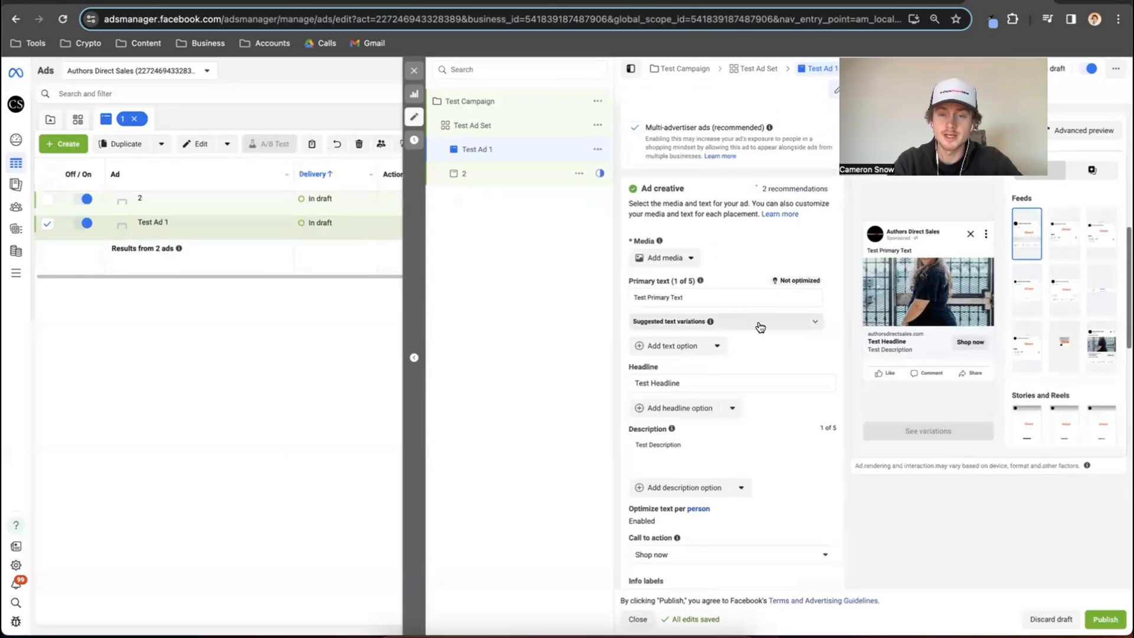
pyautogui.click(688, 349)
pyautogui.click(666, 319)
pyautogui.write('Test Primary Text 2')
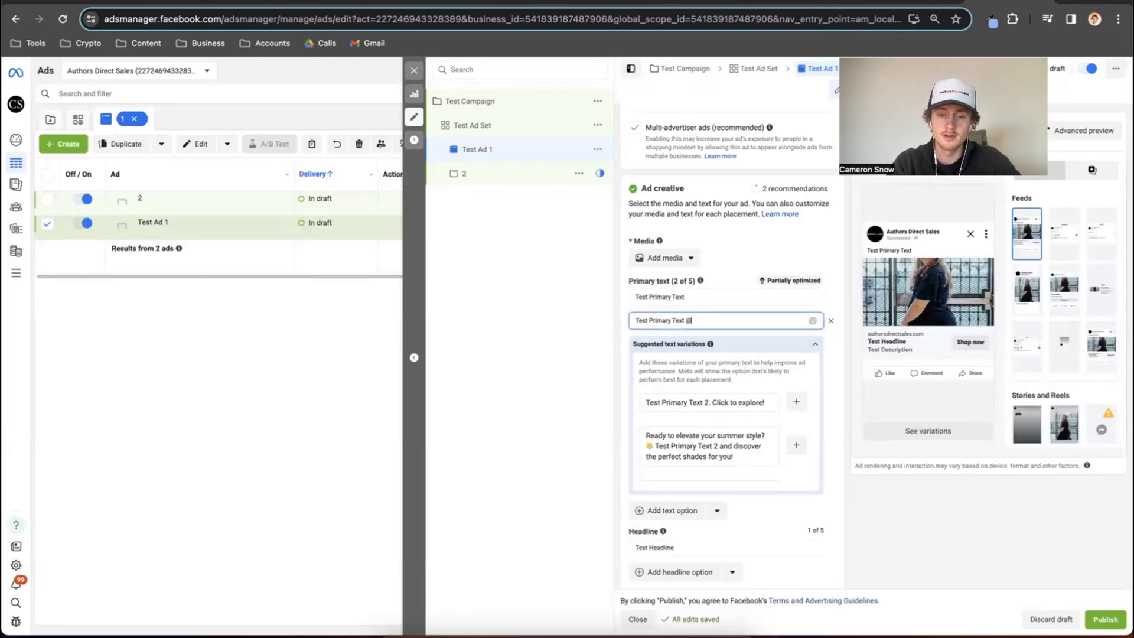
pyautogui.write('2')
pyautogui.click(728, 272)
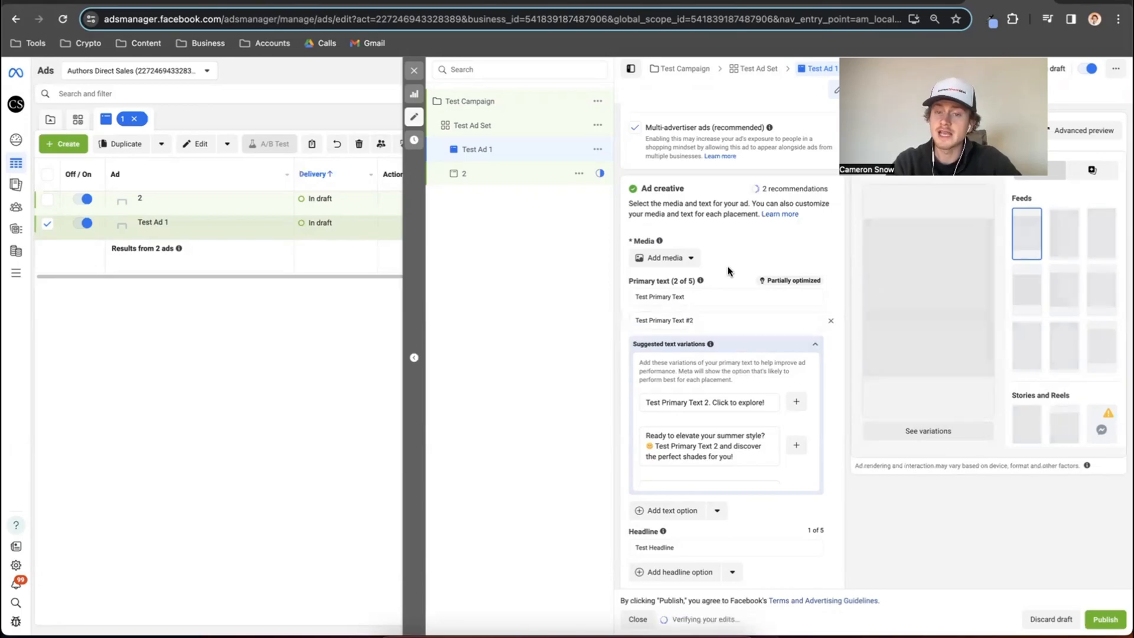
pyautogui.click(411, 72)
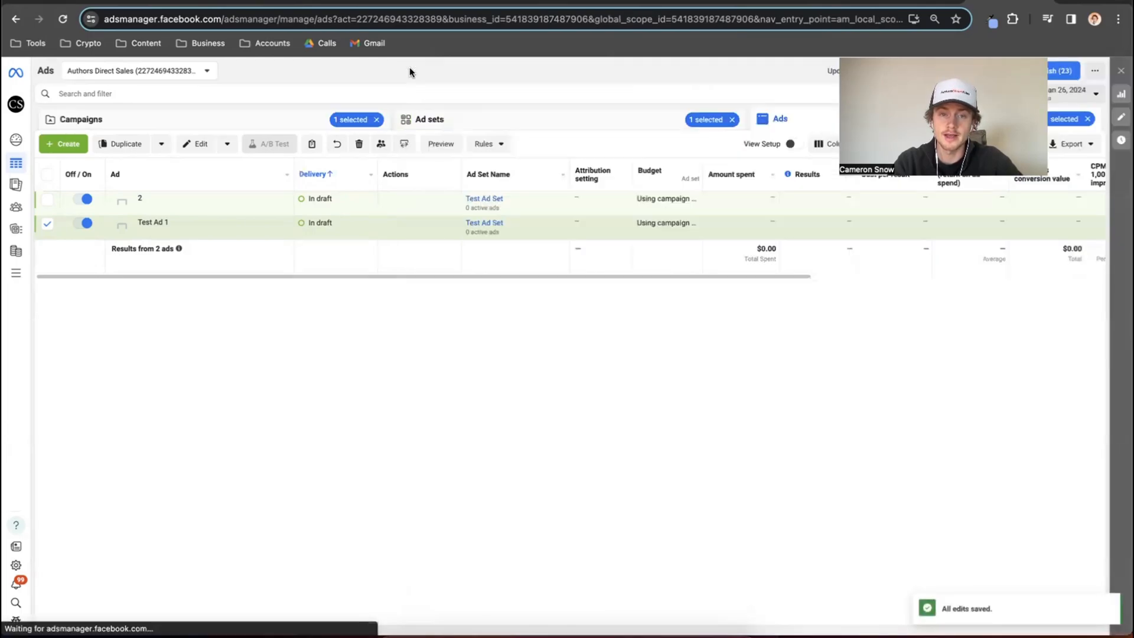
# Deselect Test Ad 1 in the ads table and check the reporting date range options, keeping Last 7 days.
pyautogui.click(48, 225)
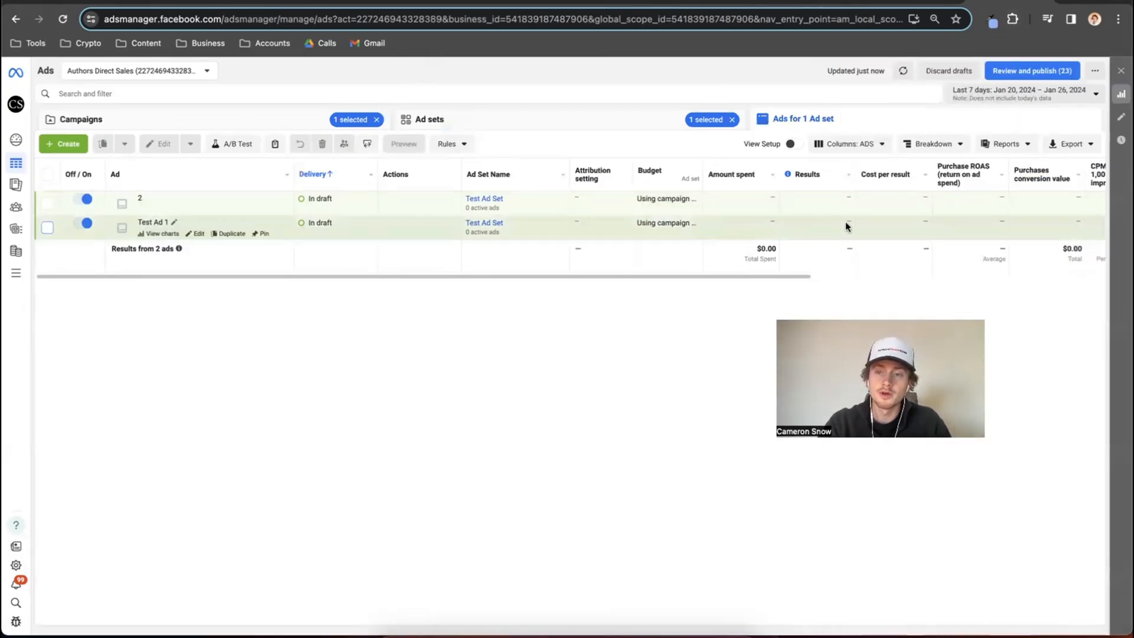
pyautogui.click(1001, 94)
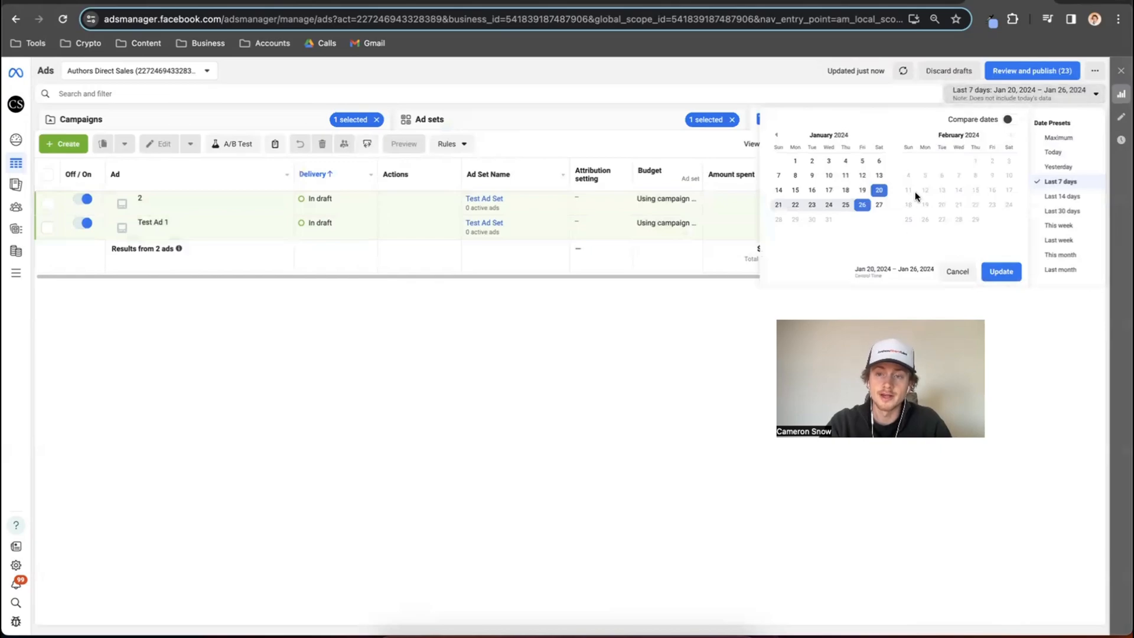
pyautogui.click(791, 73)
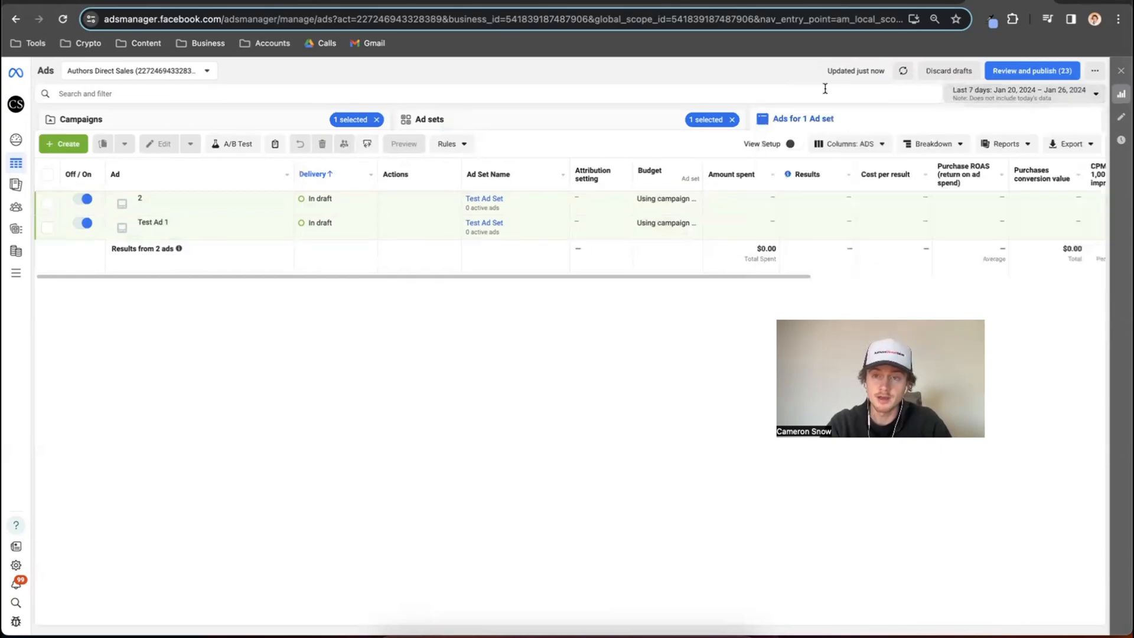
# Break down the ads table by the Text dynamic creative element.
pyautogui.click(961, 144)
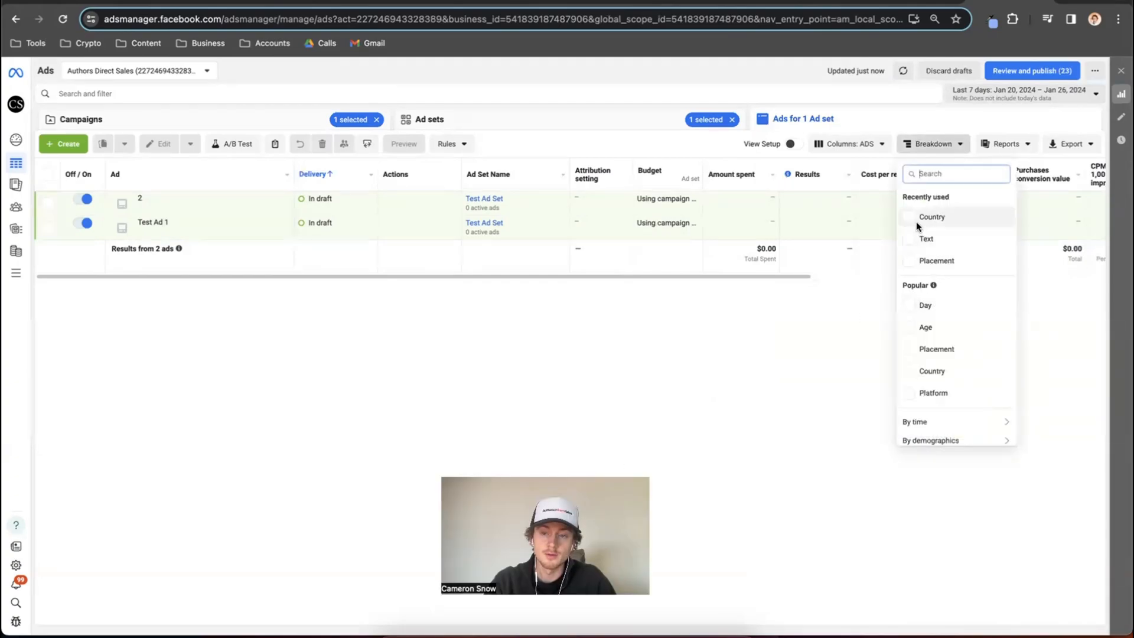
pyautogui.scroll(-1, 917, 226)
pyautogui.scroll(-1, 916, 222)
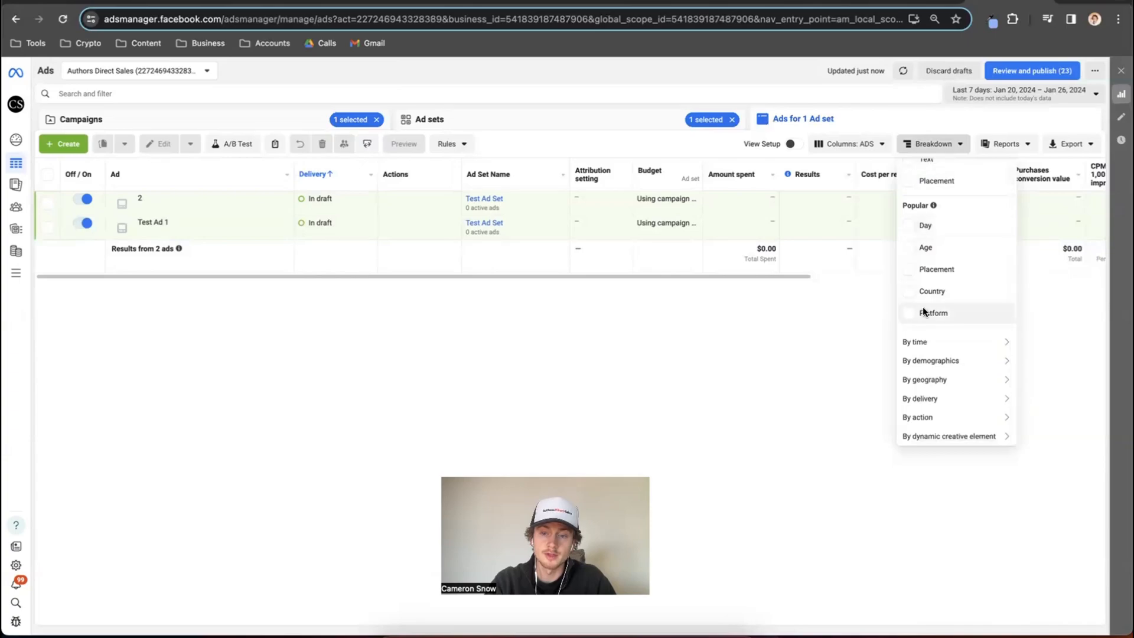
pyautogui.moveTo(934, 436)
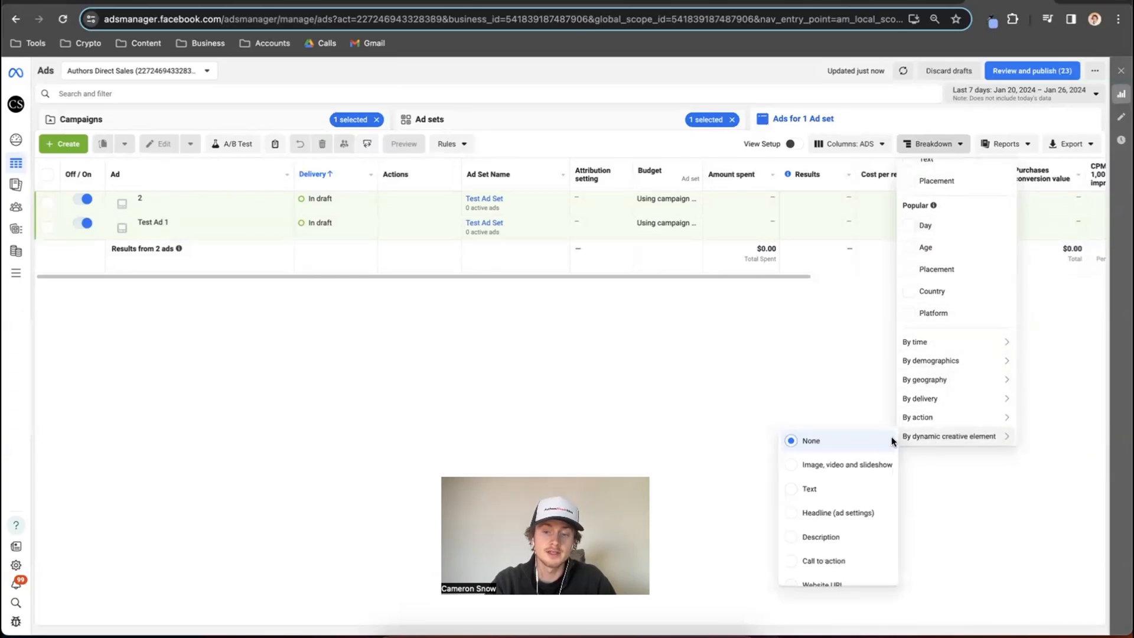
pyautogui.click(792, 489)
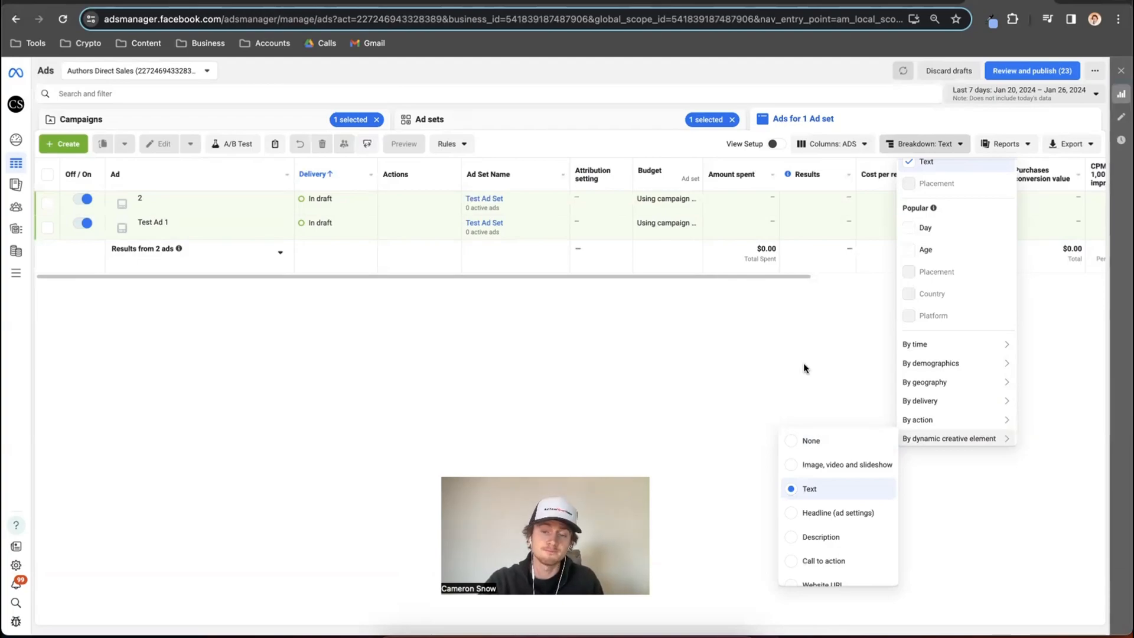
# Look through the other dynamic creative element breakdowns and the time-based breakdown choices.
pyautogui.scroll(-1, 836, 547)
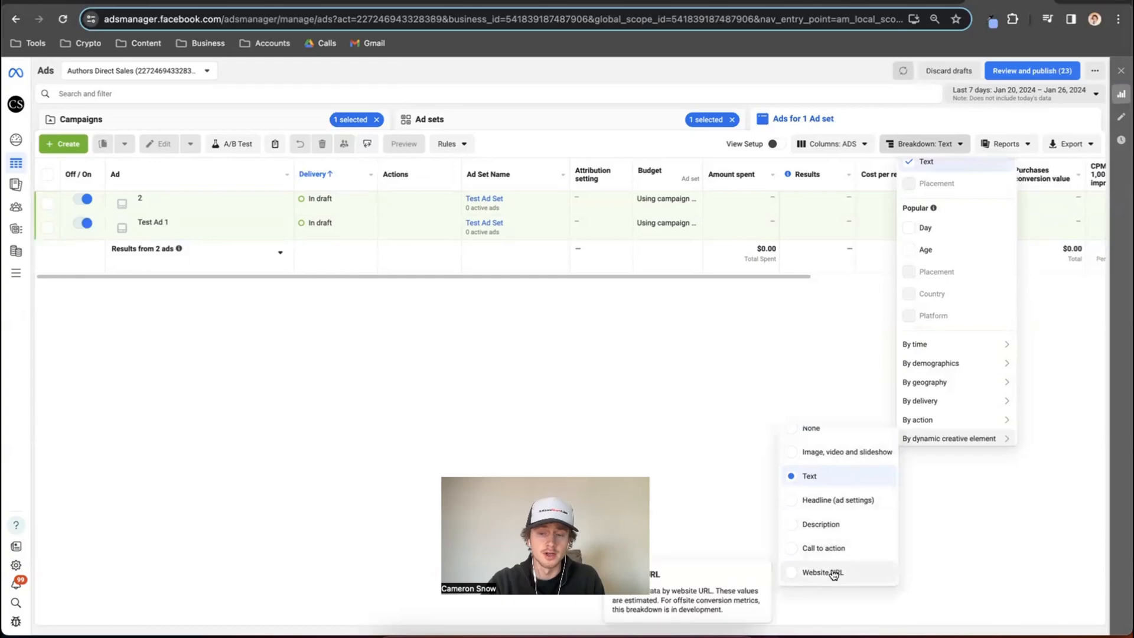
pyautogui.scroll(1, 833, 502)
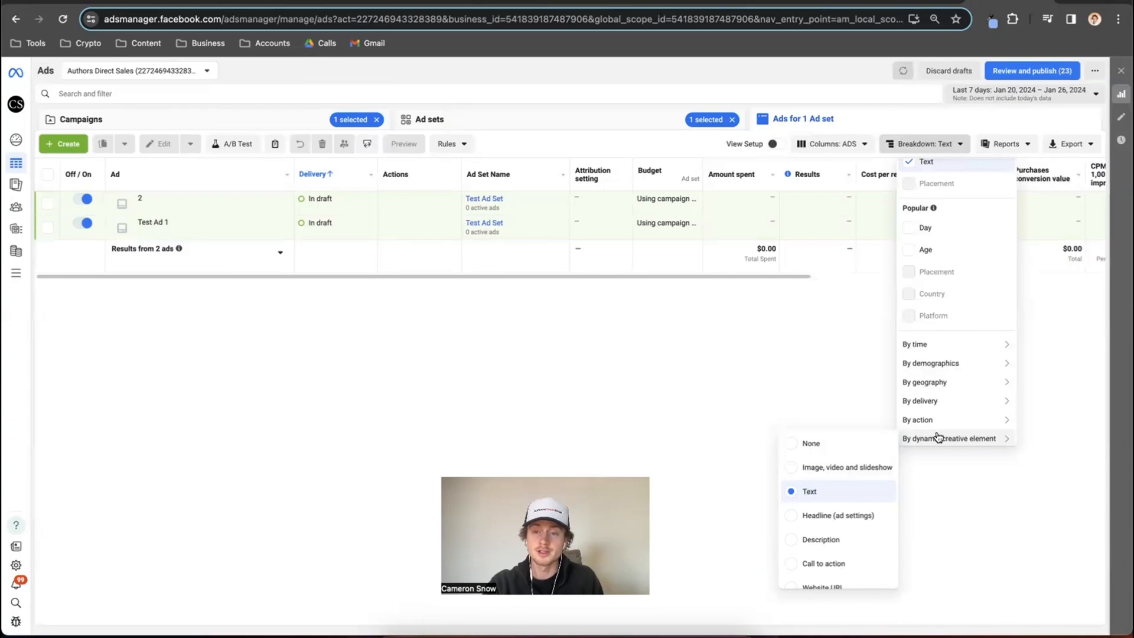
pyautogui.moveTo(945, 350)
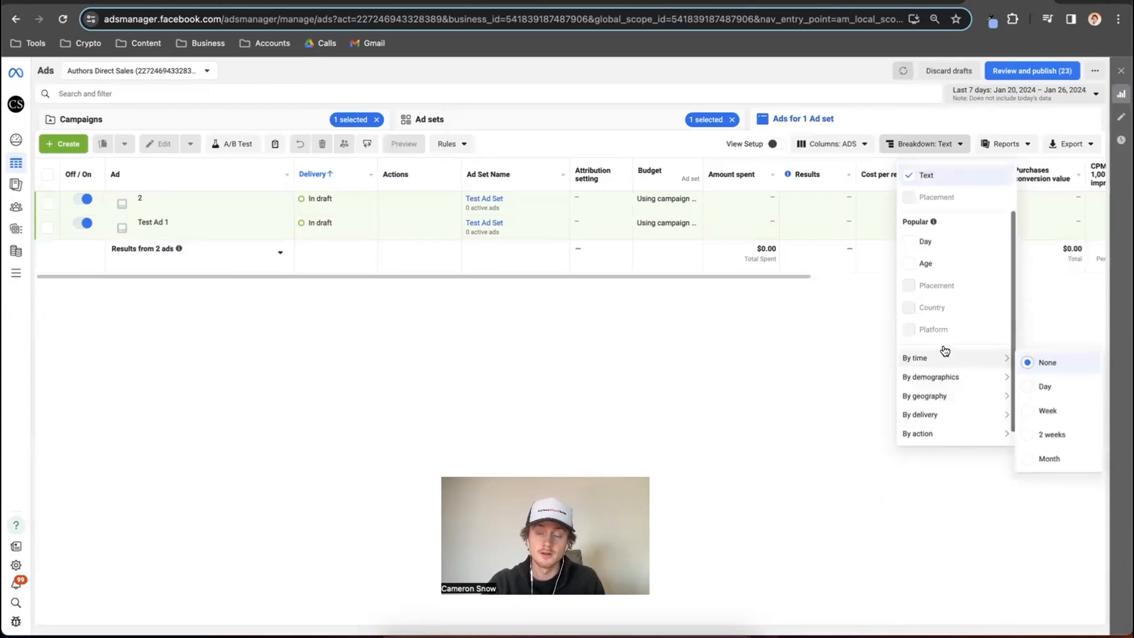
# Remove the Text breakdown from the ads table.
pyautogui.scroll(2, 939, 331)
pyautogui.click(910, 239)
pyautogui.click(910, 241)
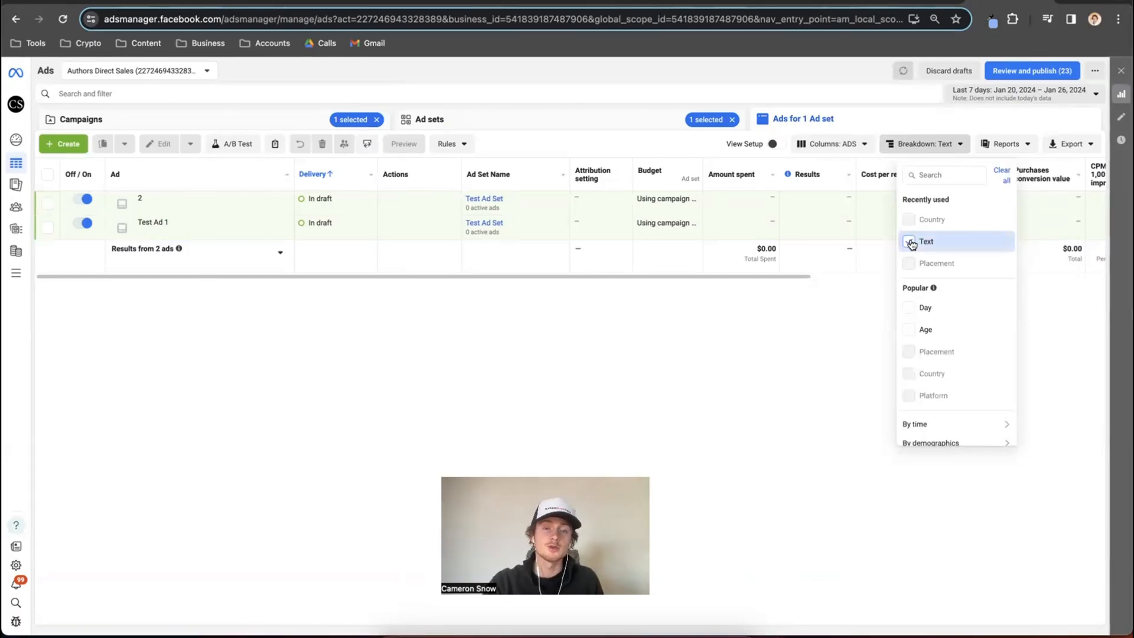
pyautogui.click(910, 241)
pyautogui.click(946, 151)
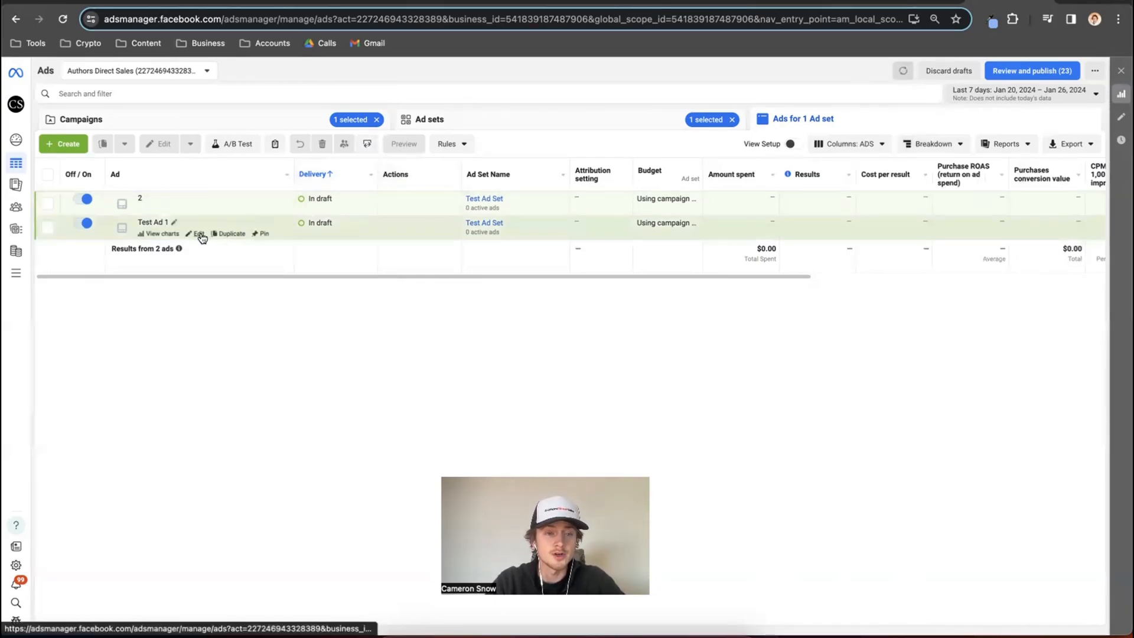
# Copy Test Ad 1 and paste it into Test Ad Set, leaving the editor closed.
pyautogui.click(199, 234)
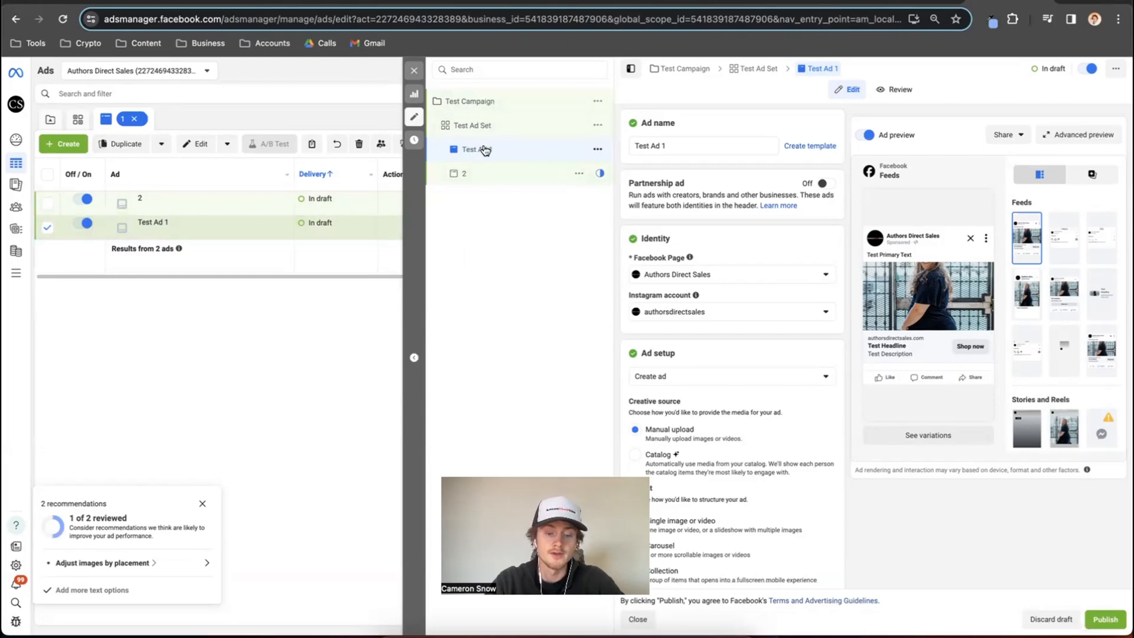
pyautogui.hotkey('ctrl', 'c')
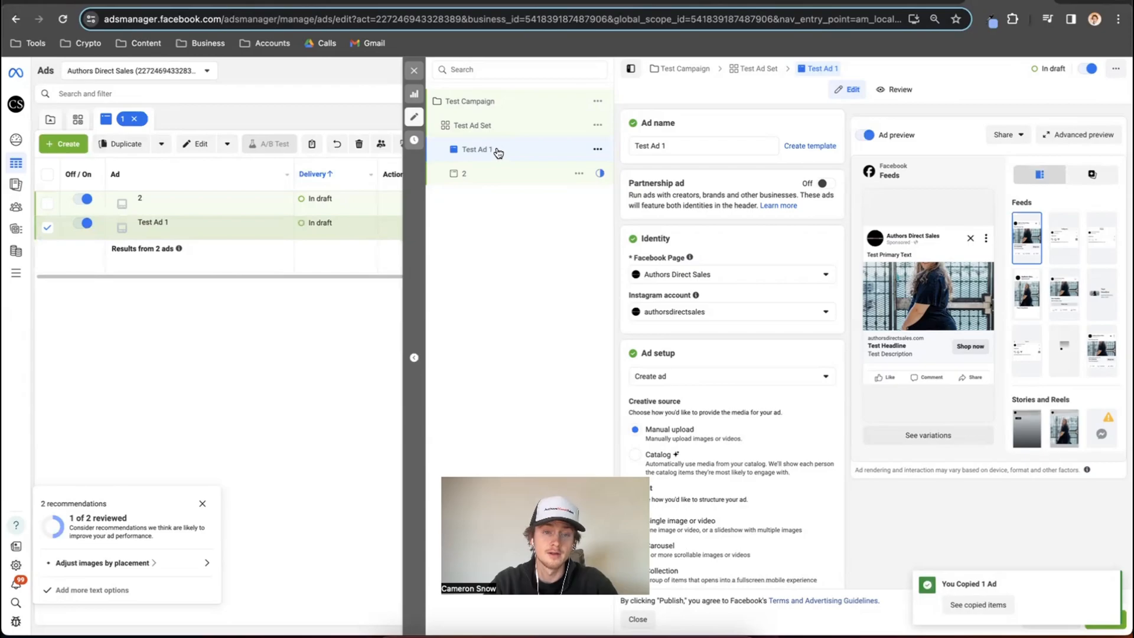
pyautogui.click(505, 128)
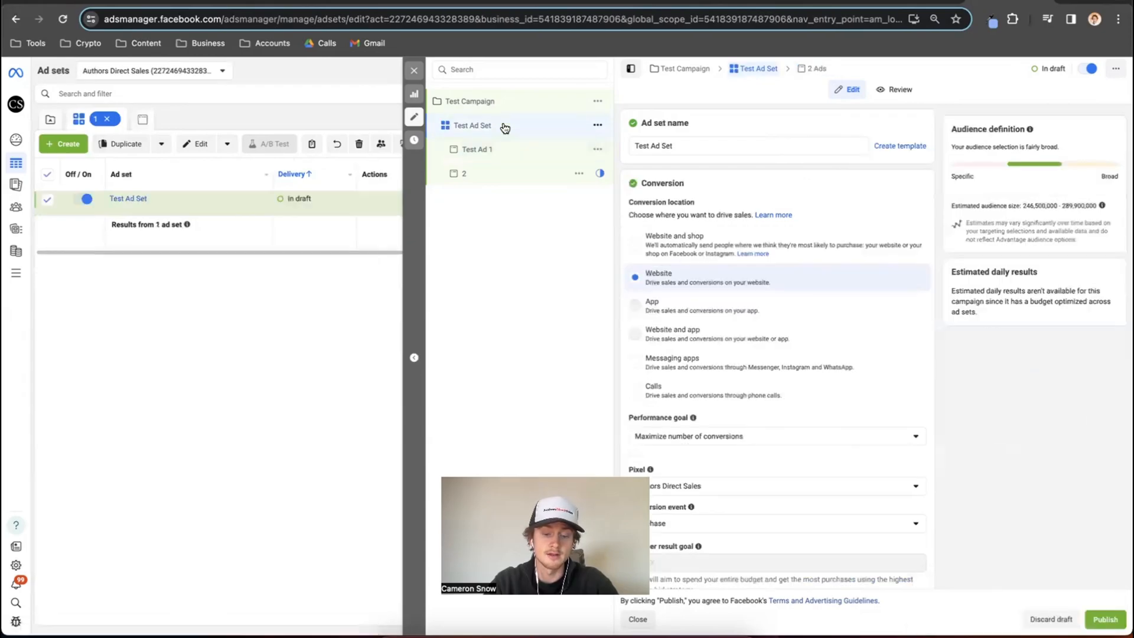
pyautogui.press('super+v')
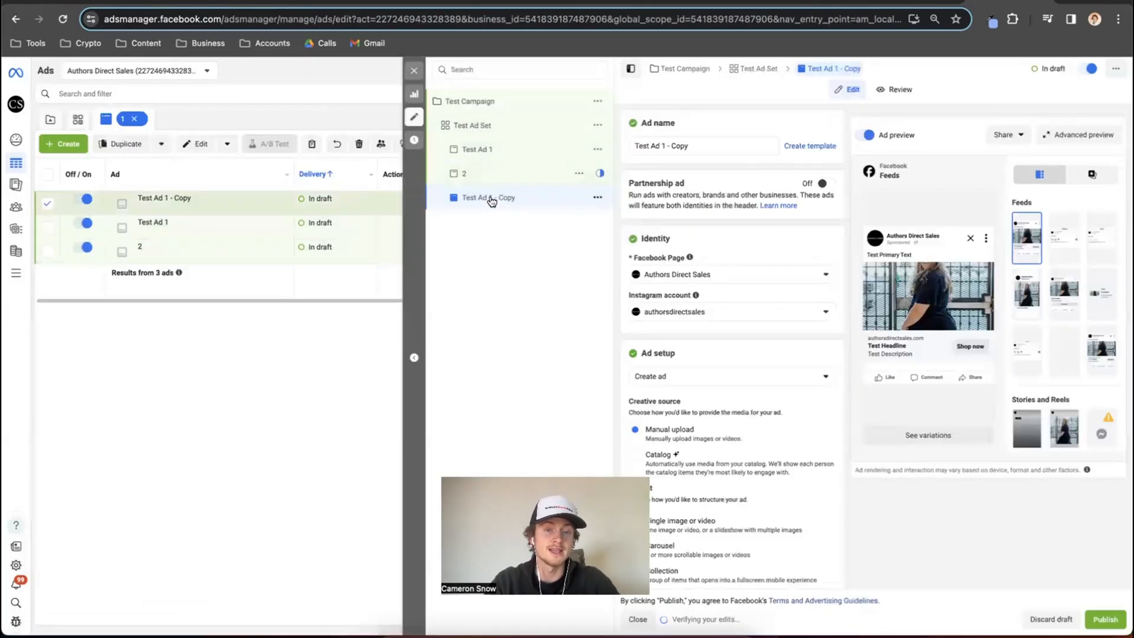
pyautogui.click(415, 71)
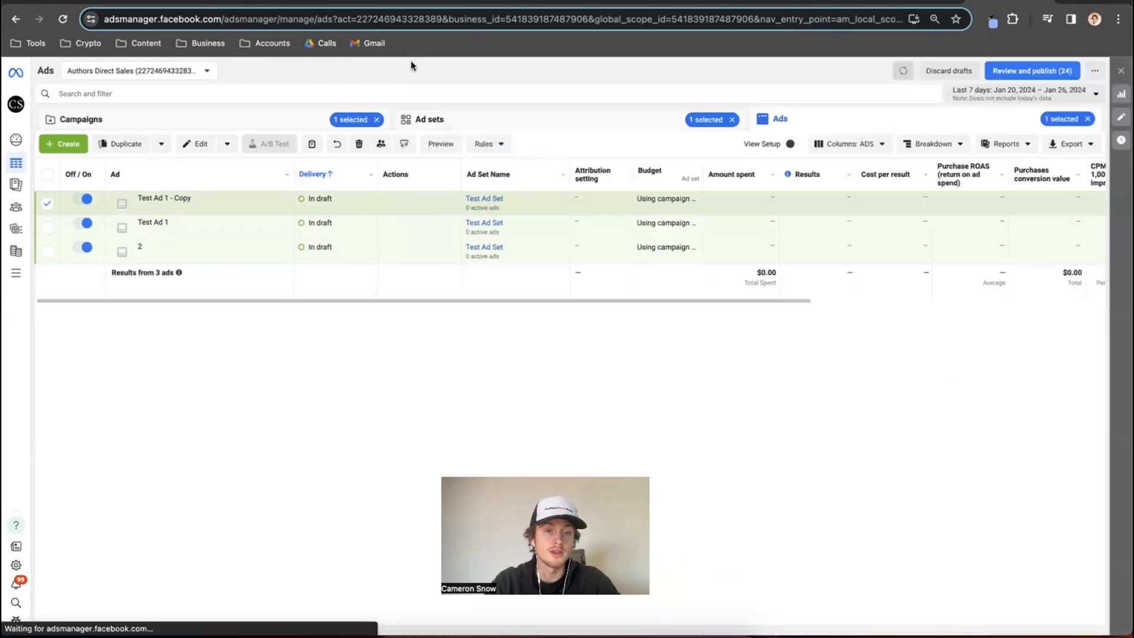
# Copy the ad Test Ad 1 - Copy into the Open - US ad set of the first ADS - US campaign.
pyautogui.press('super+c')
pyautogui.click(321, 121)
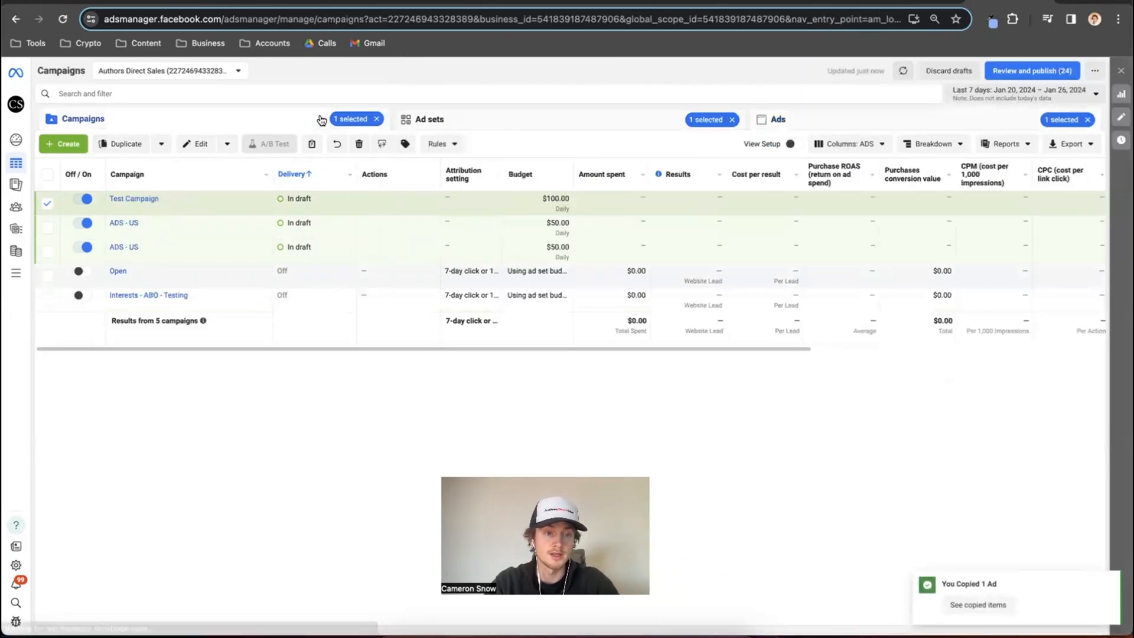
pyautogui.click(132, 226)
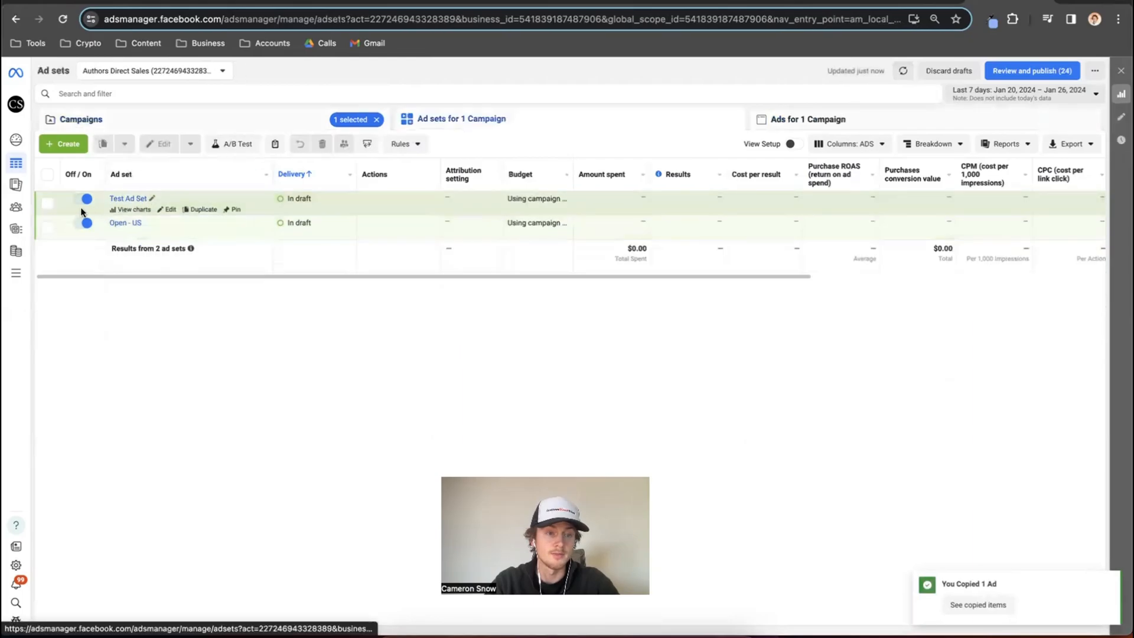
pyautogui.click(47, 228)
pyautogui.press('super+v')
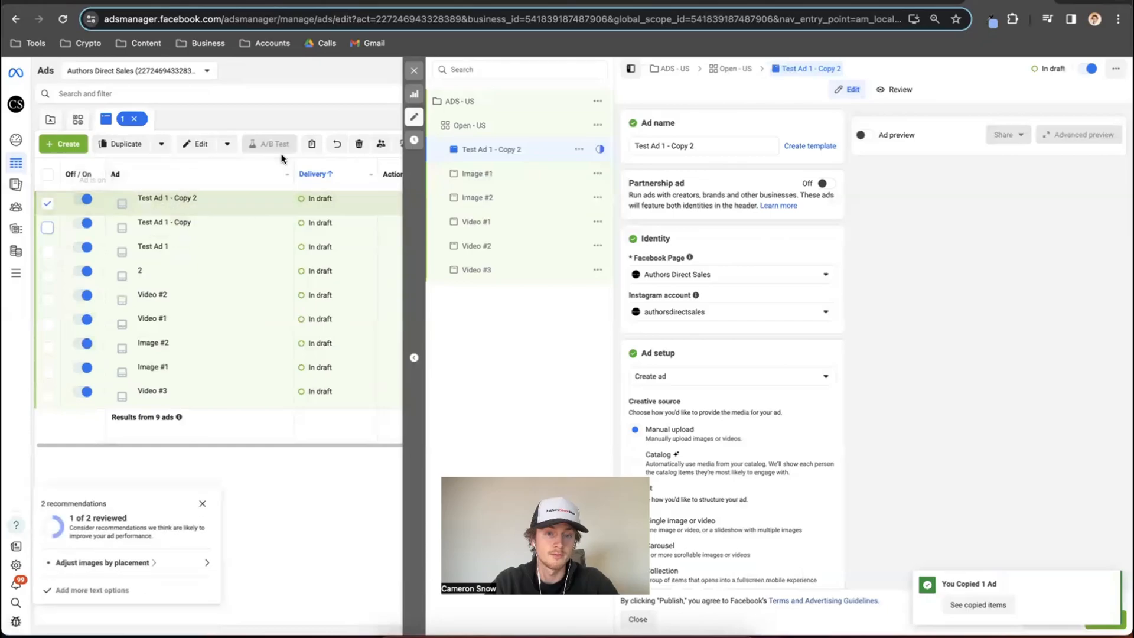
pyautogui.click(414, 70)
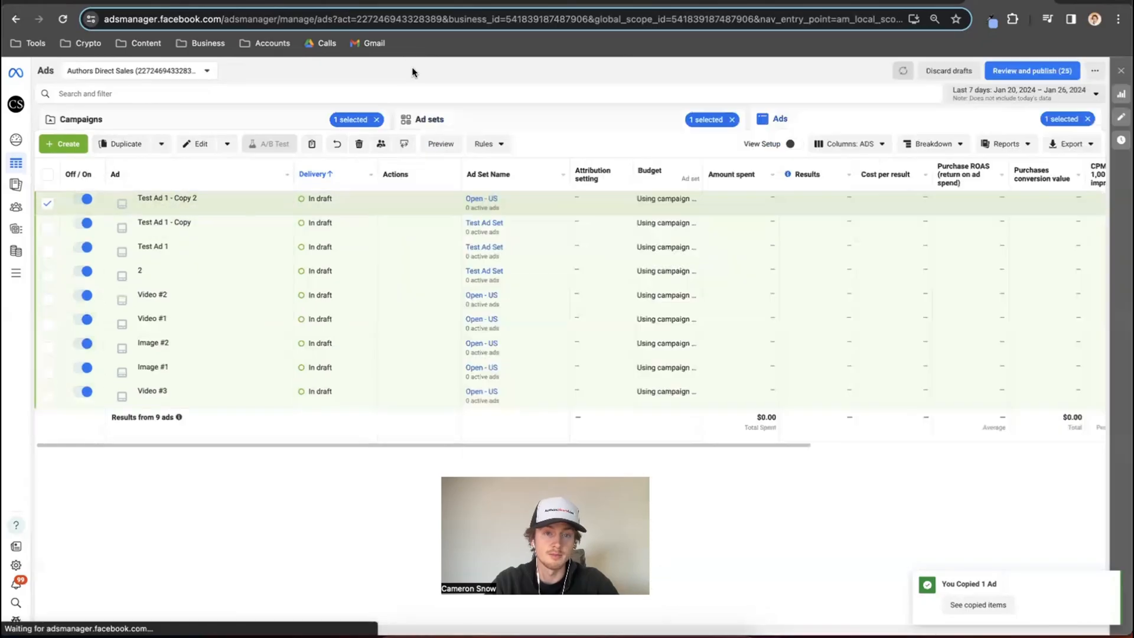
# Duplicate the selected ADS - US campaign by copying and pasting it at campaign level.
pyautogui.click(280, 126)
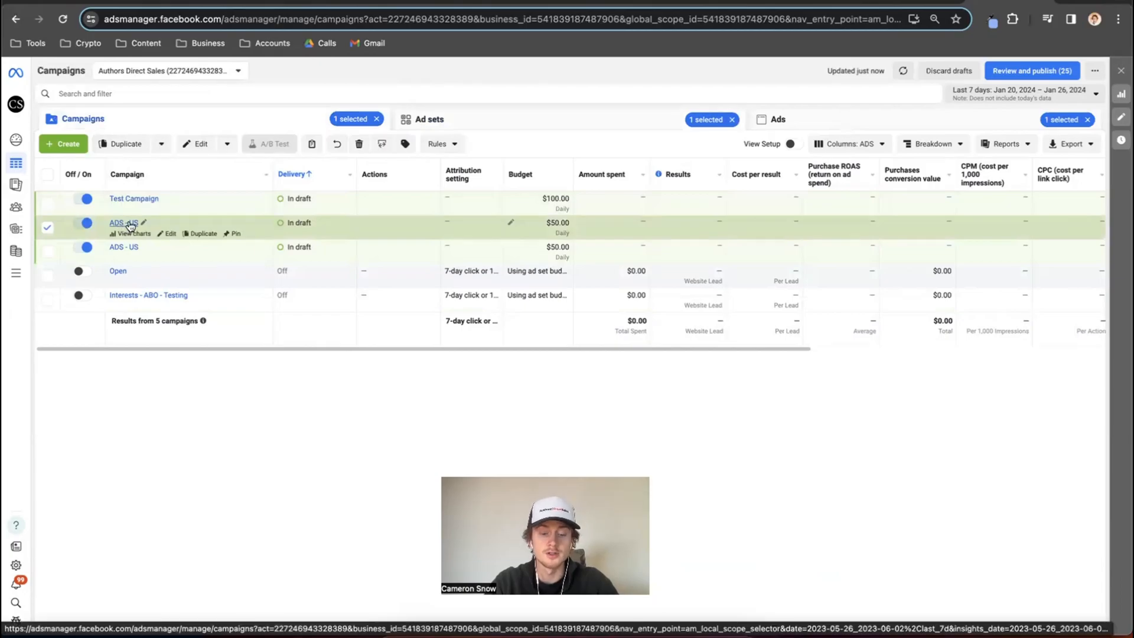
pyautogui.hotkey('ctrl', 'c')
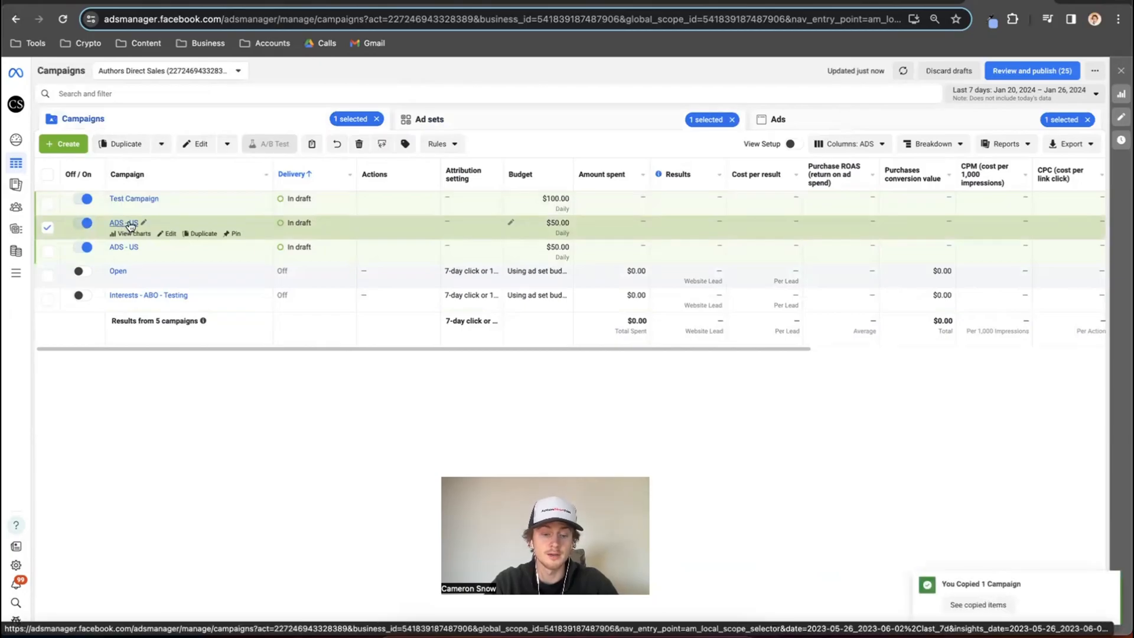
pyautogui.hotkey('ctrl', 'v')
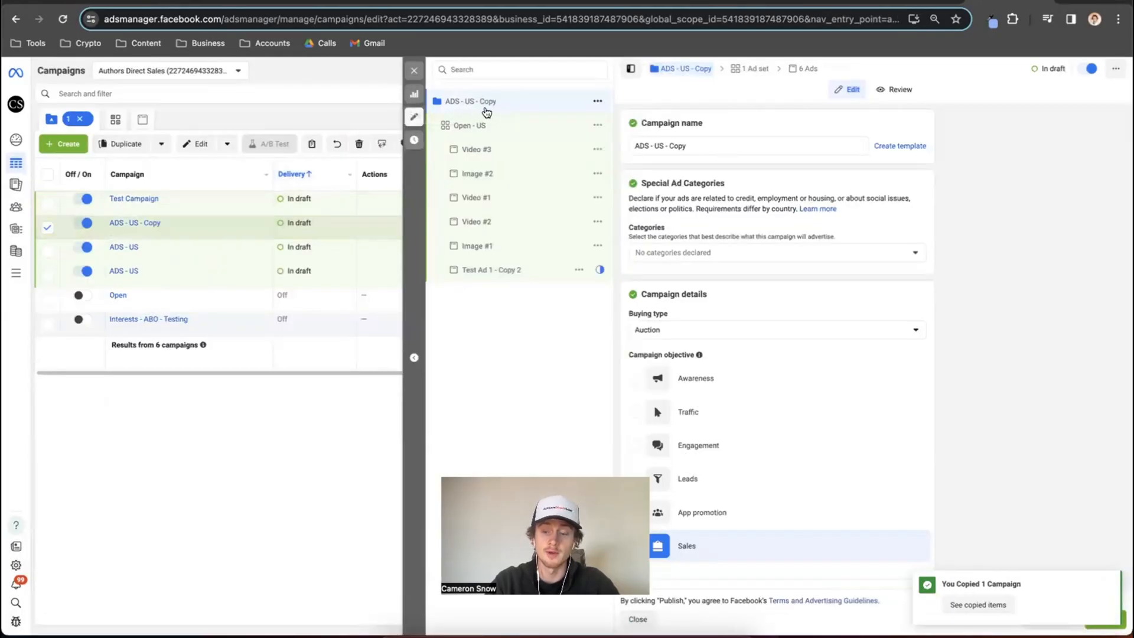
# Delete the duplicated ADS - US - Copy campaign.
pyautogui.press('Delete')
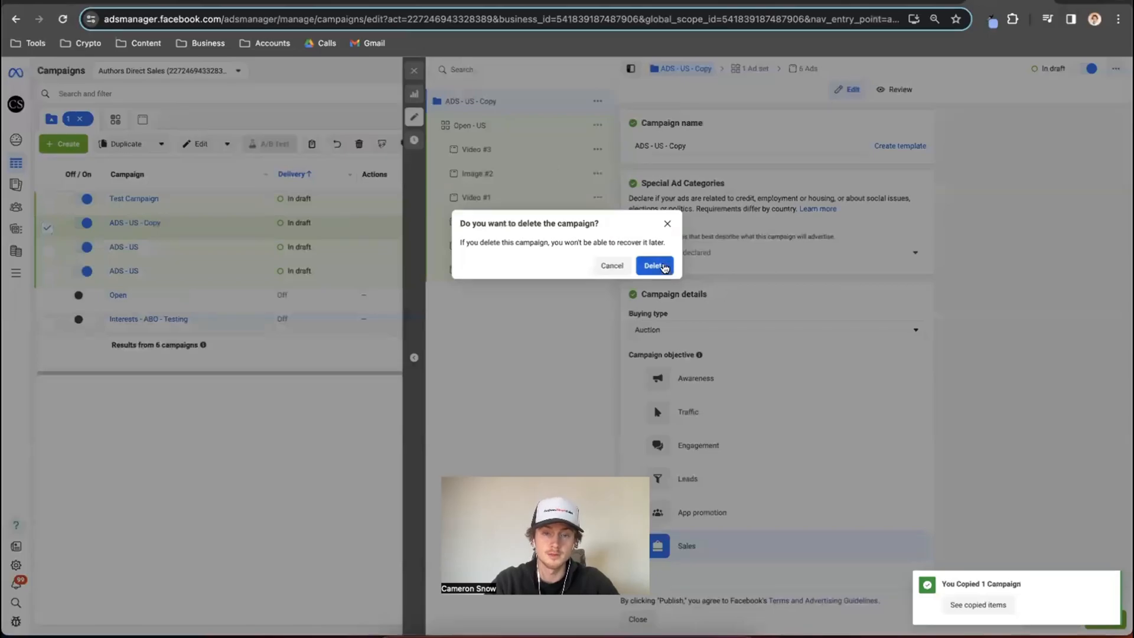
pyautogui.click(662, 267)
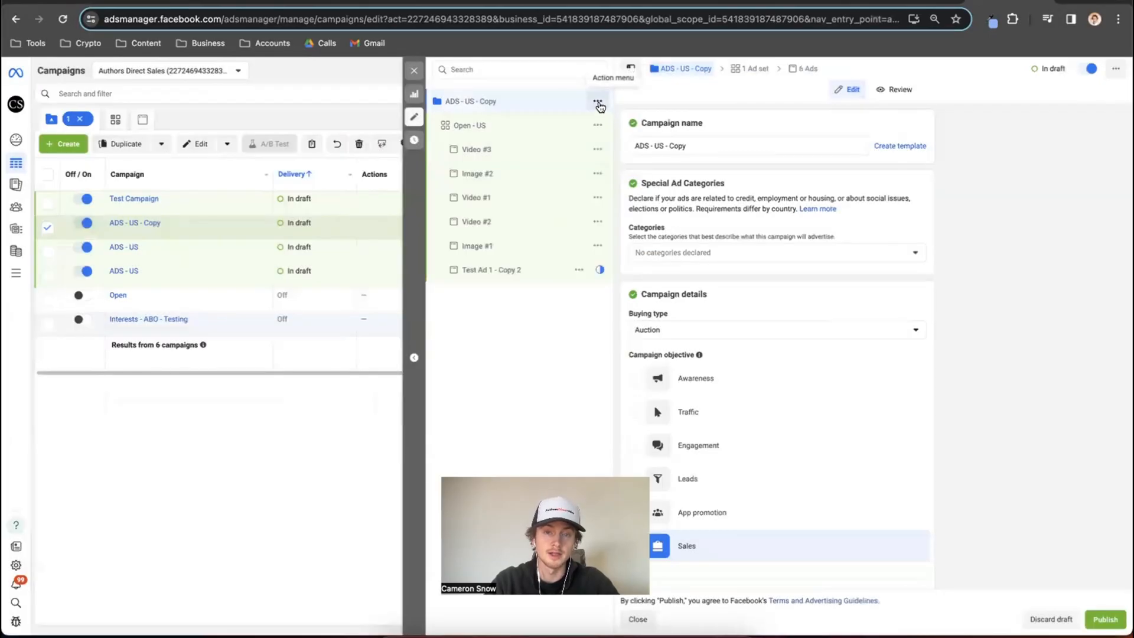
pyautogui.click(598, 104)
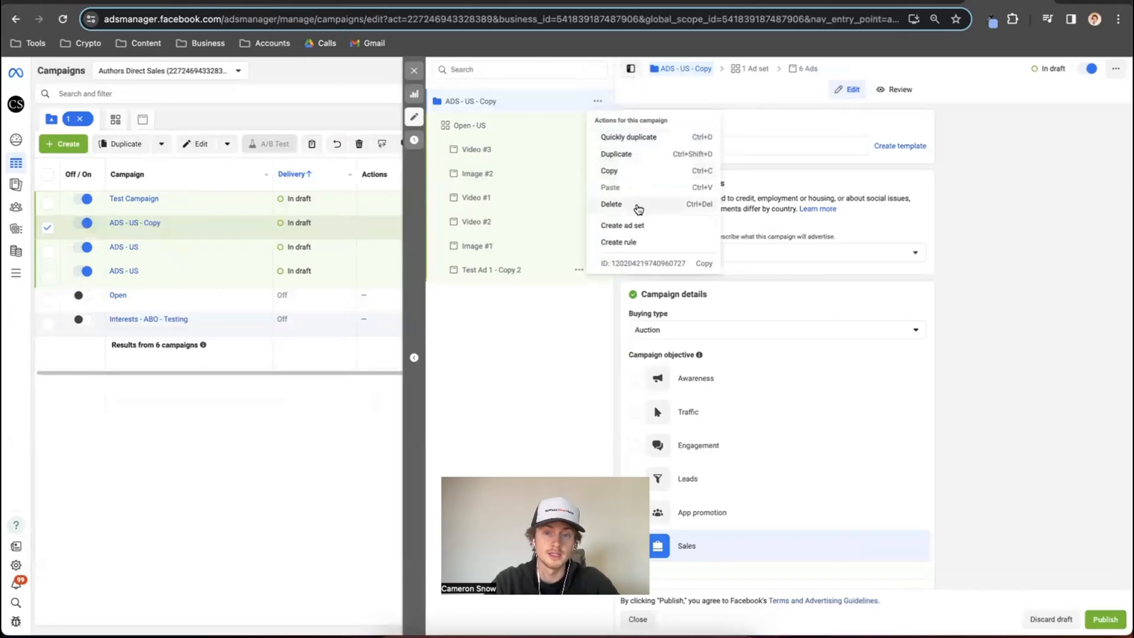
pyautogui.click(612, 204)
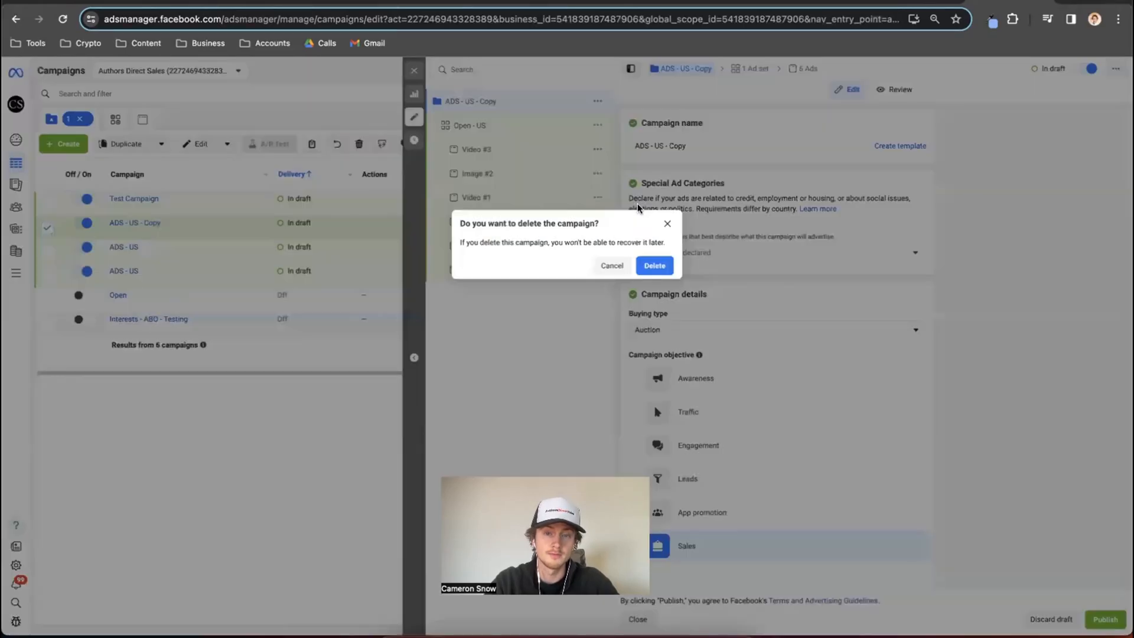
pyautogui.click(653, 265)
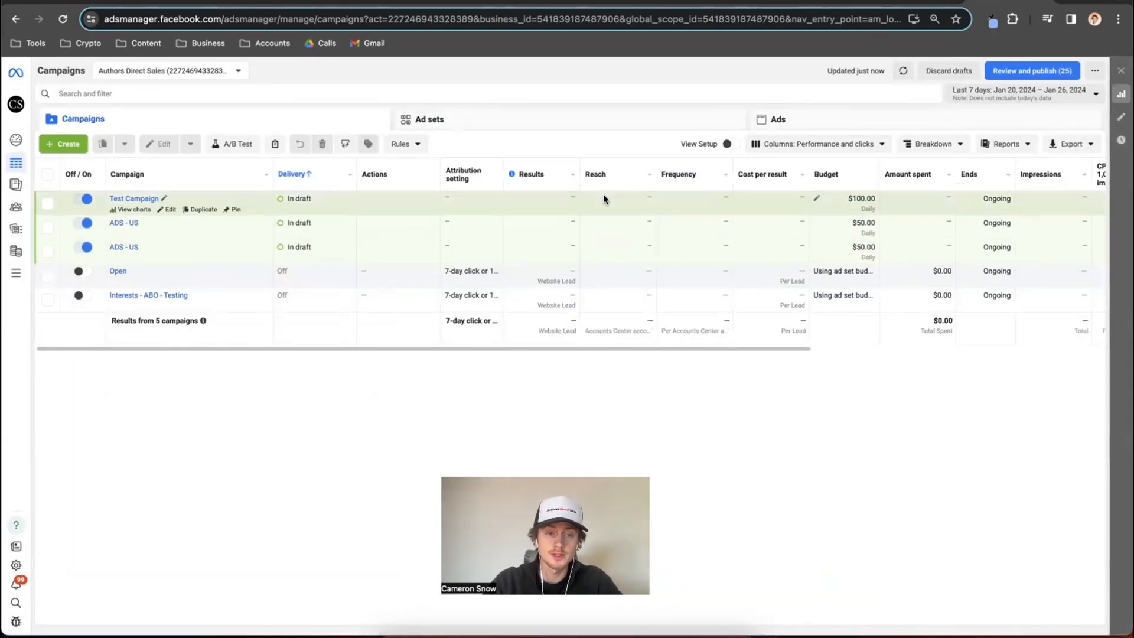
# Look through the column presets, including the Performance group, and choose the Performance and clicks preset for the campaigns table.
pyautogui.hscroll(2, 603, 194)
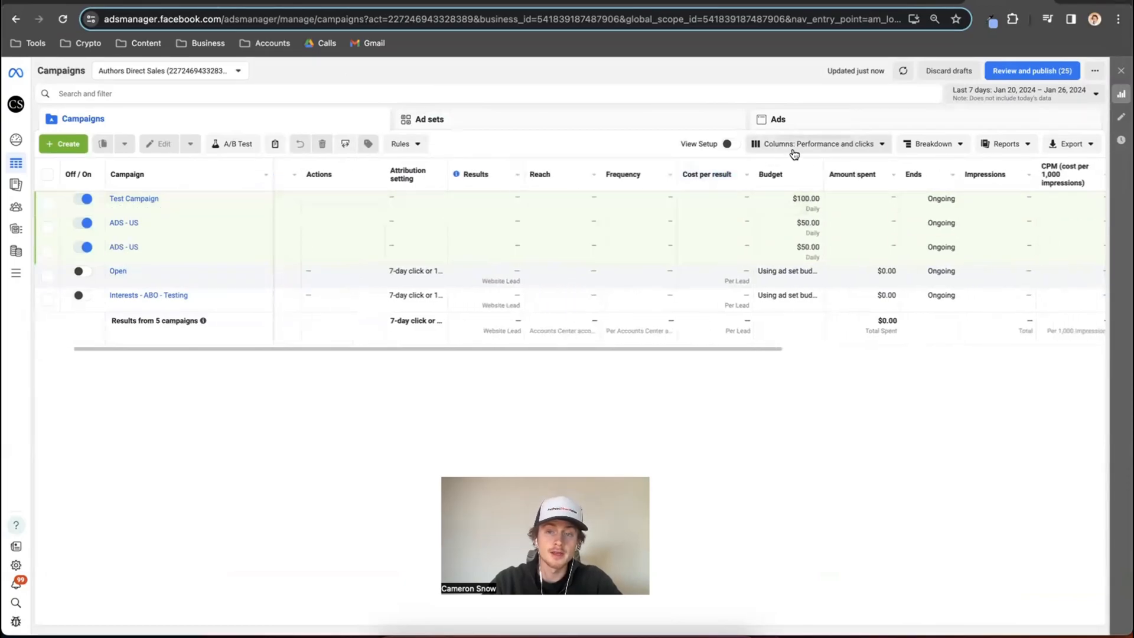
pyautogui.click(812, 144)
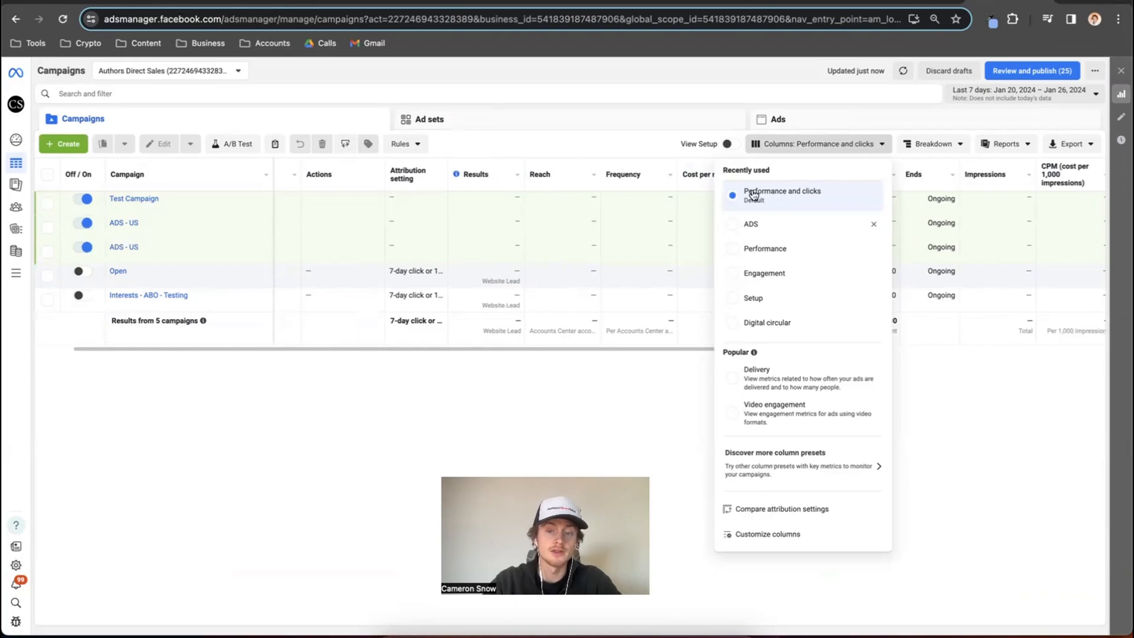
pyautogui.moveTo(753, 195)
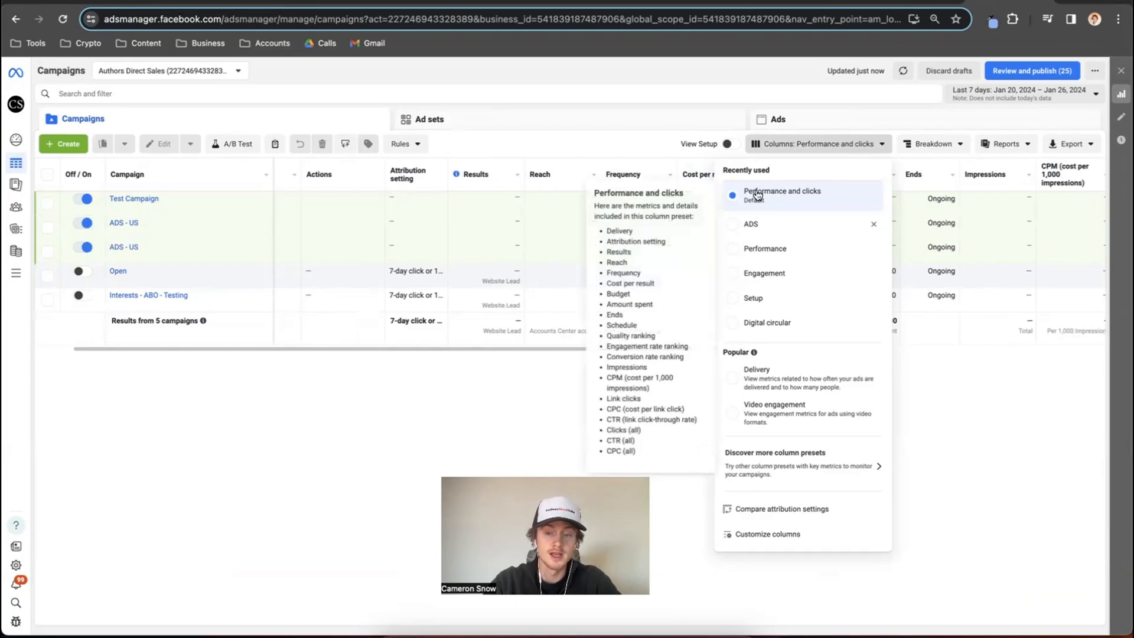
pyautogui.click(801, 460)
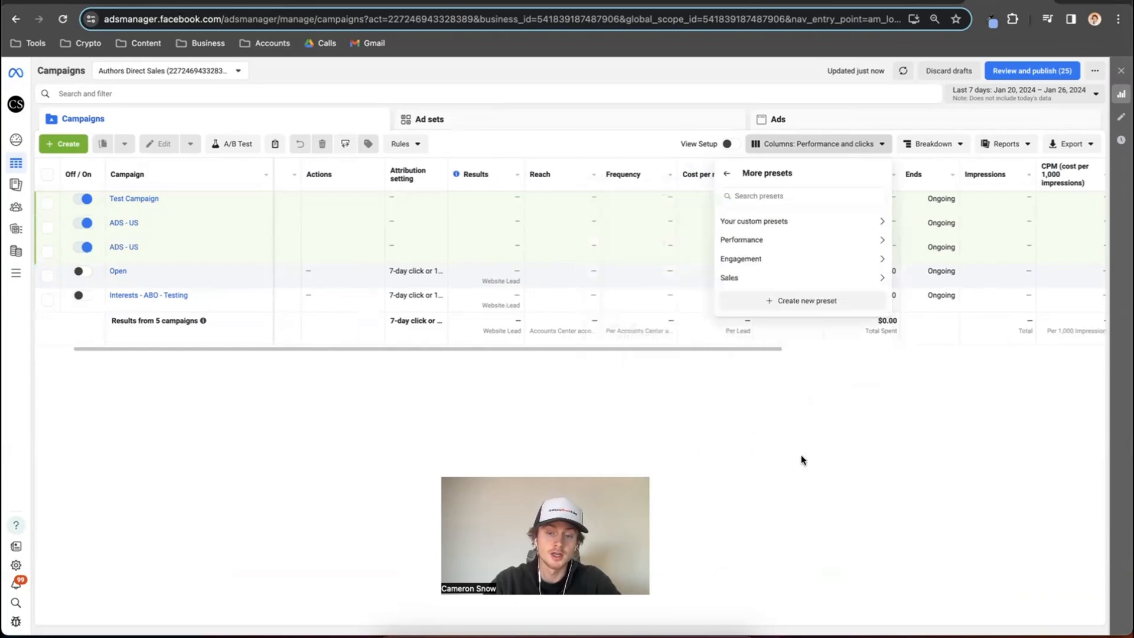
pyautogui.click(880, 238)
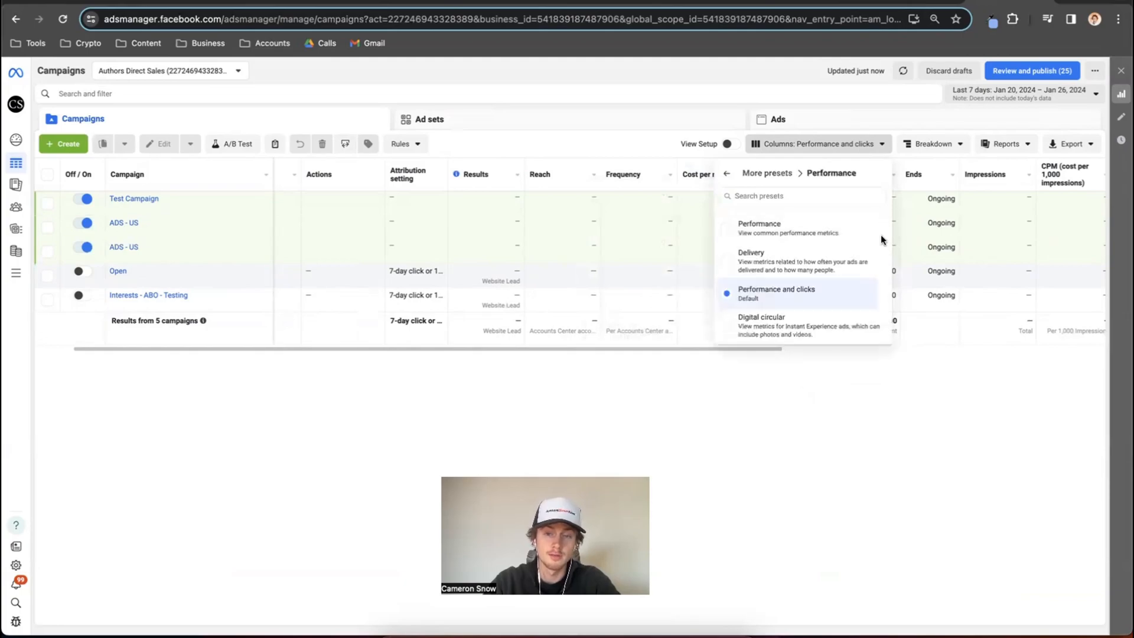
pyautogui.click(738, 297)
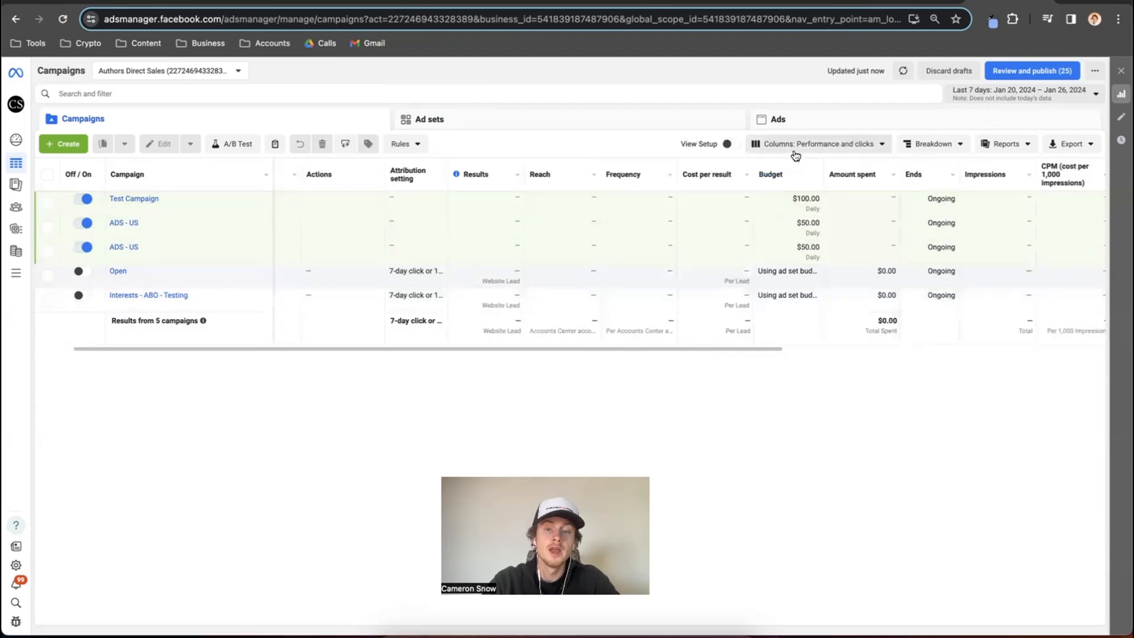
pyautogui.hscroll(5, 743, 231)
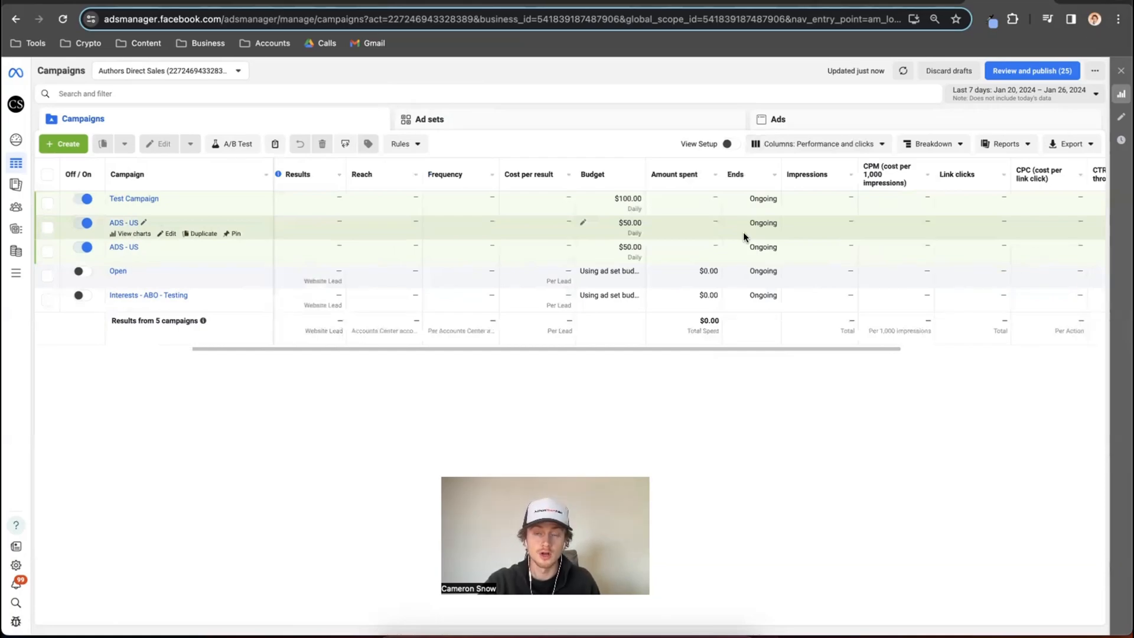
pyautogui.click(845, 147)
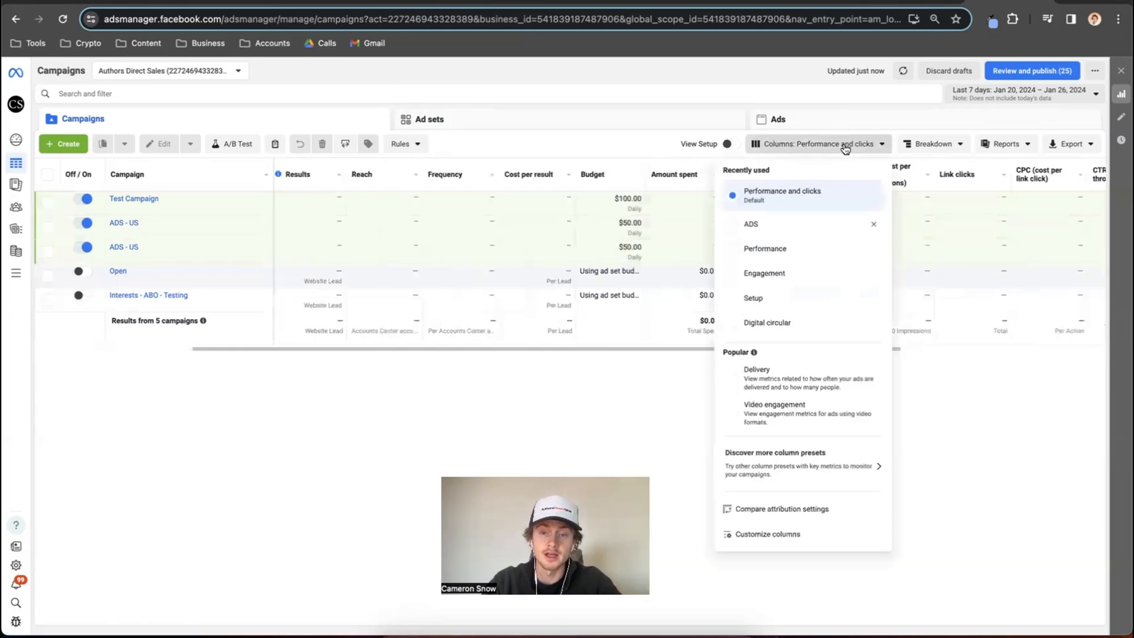
pyautogui.click(782, 197)
# Customize the table columns by searching the metrics for "roas" and adding the total Purchase ROAS (Return on ad spend) column.
pyautogui.click(803, 145)
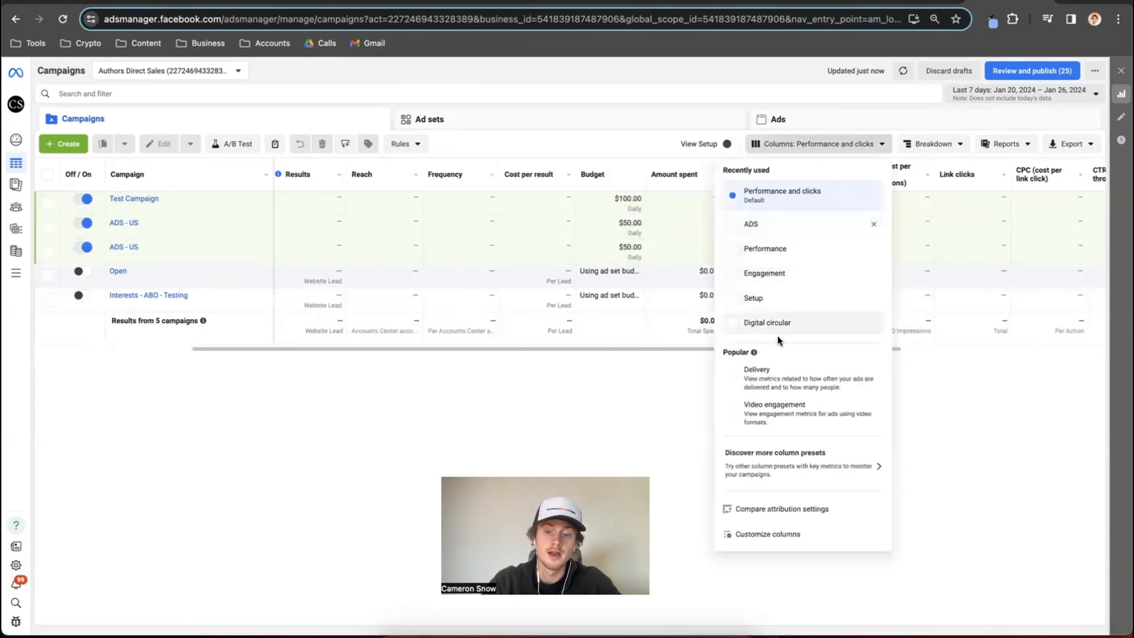
pyautogui.click(778, 535)
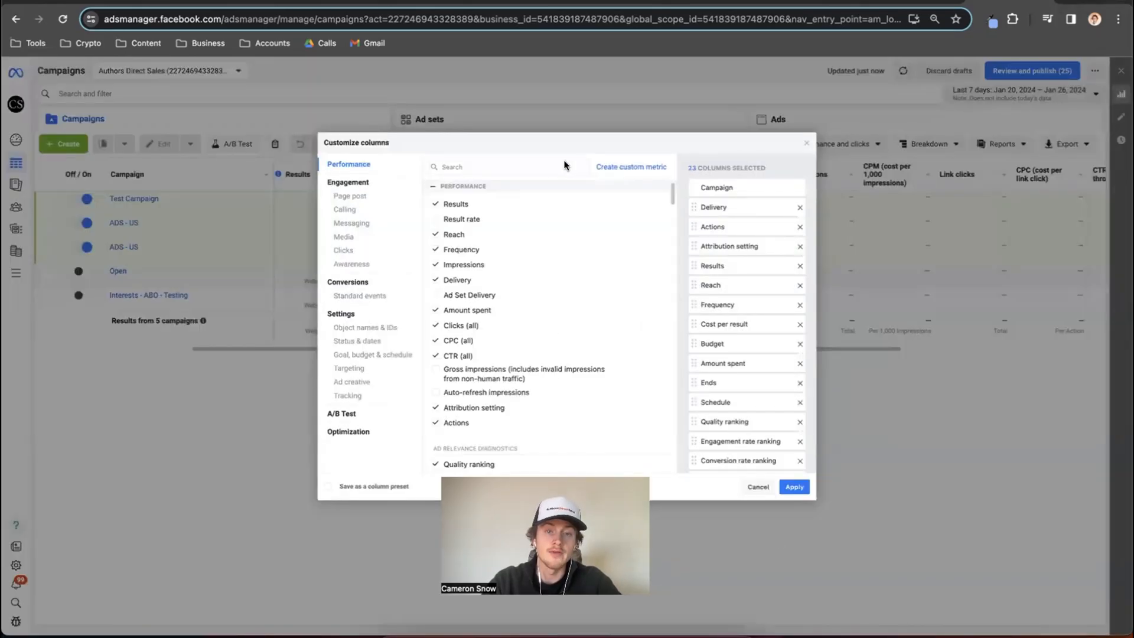
pyautogui.write('roas')
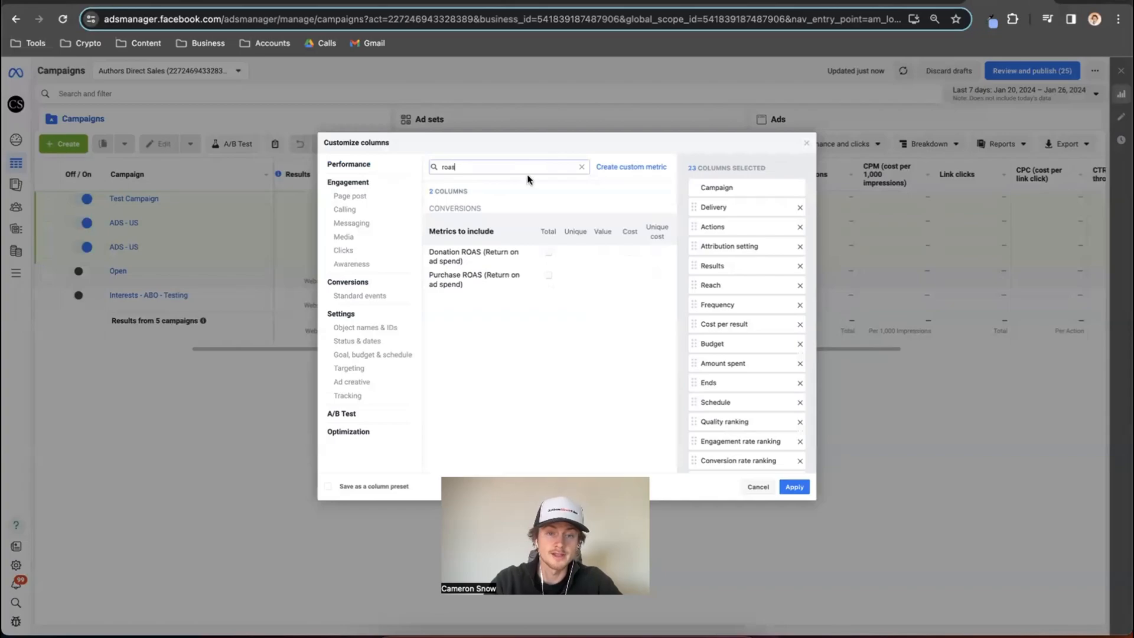
pyautogui.click(549, 276)
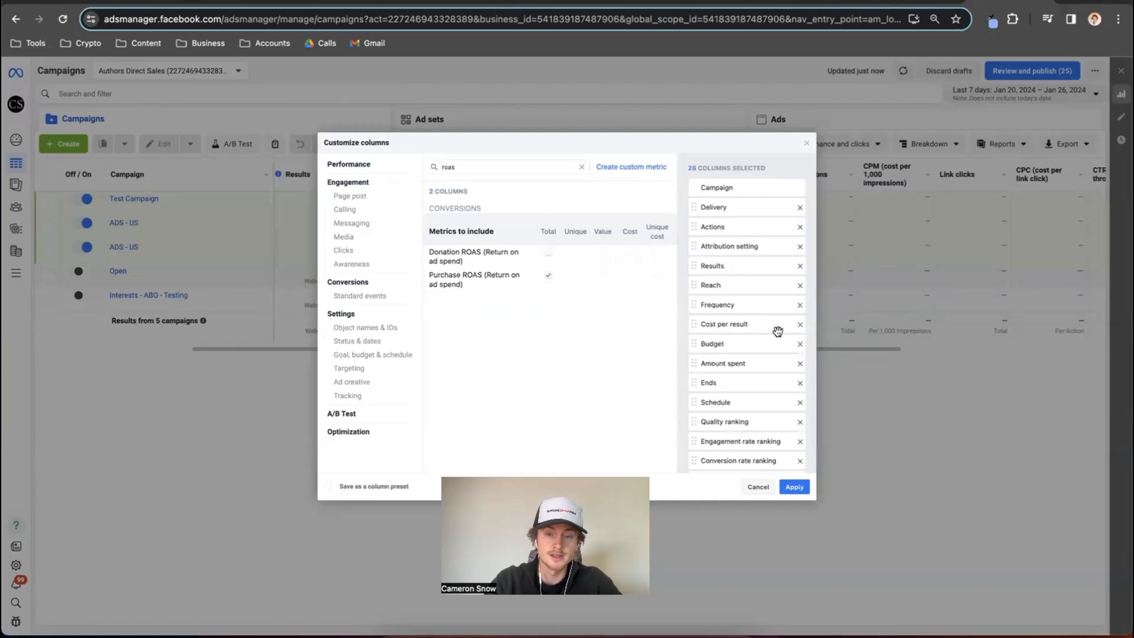
pyautogui.scroll(-2, 785, 342)
pyautogui.scroll(-3, 793, 352)
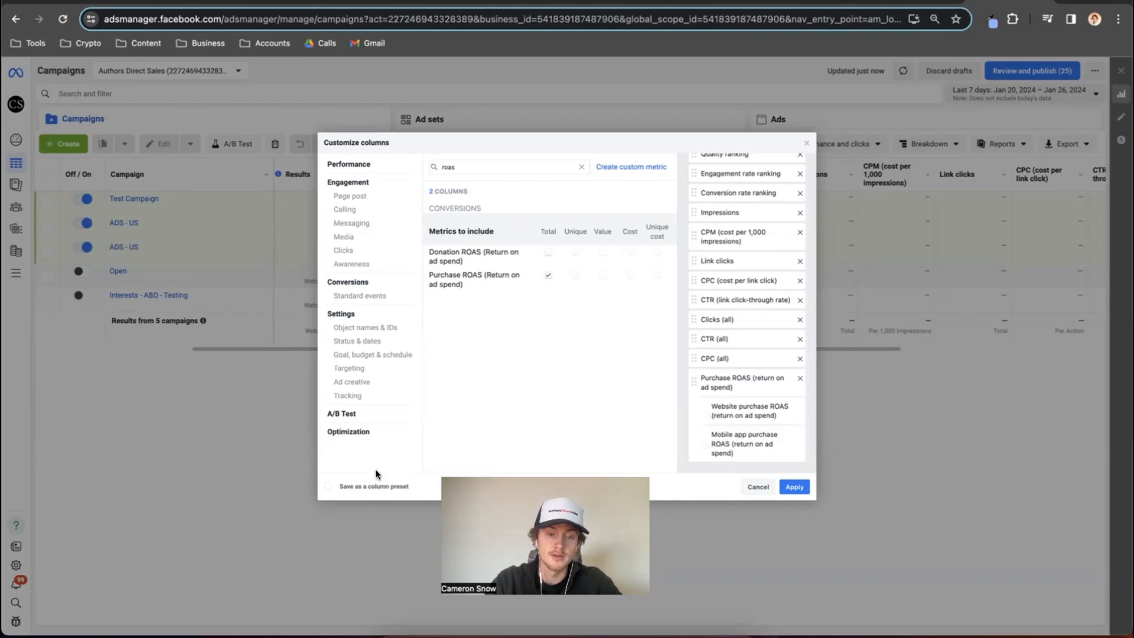
# Save the customized columns as a preset named Authors Direct Sales and apply it to the campaigns table.
pyautogui.click(329, 487)
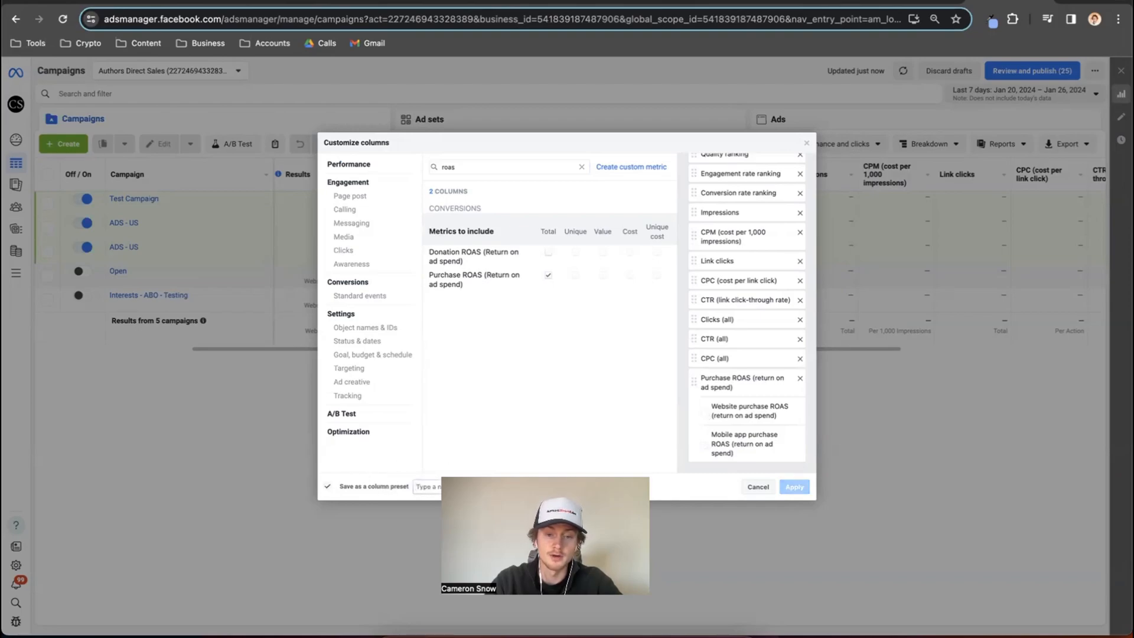
pyautogui.click(420, 488)
pyautogui.write('Authors Dire')
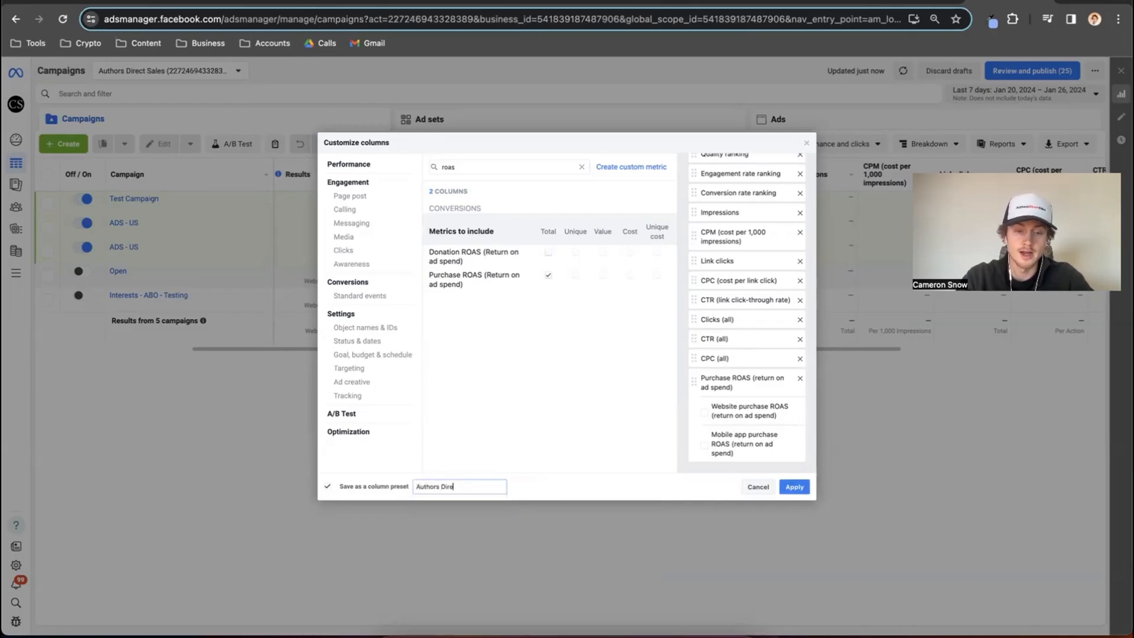
pyautogui.write('ct Sales')
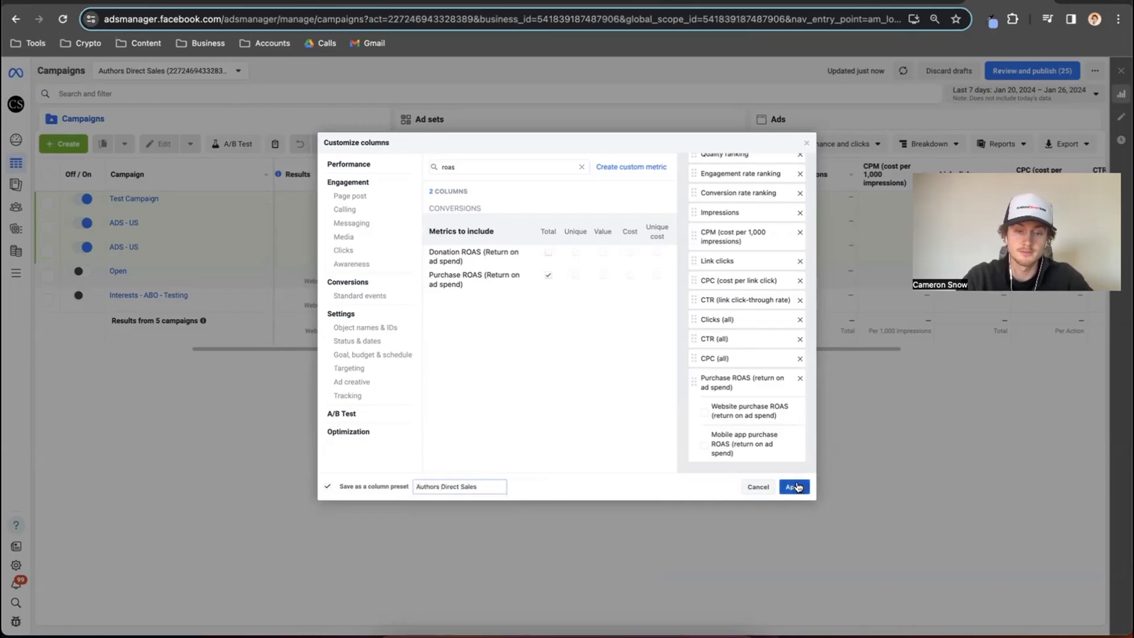
pyautogui.click(797, 487)
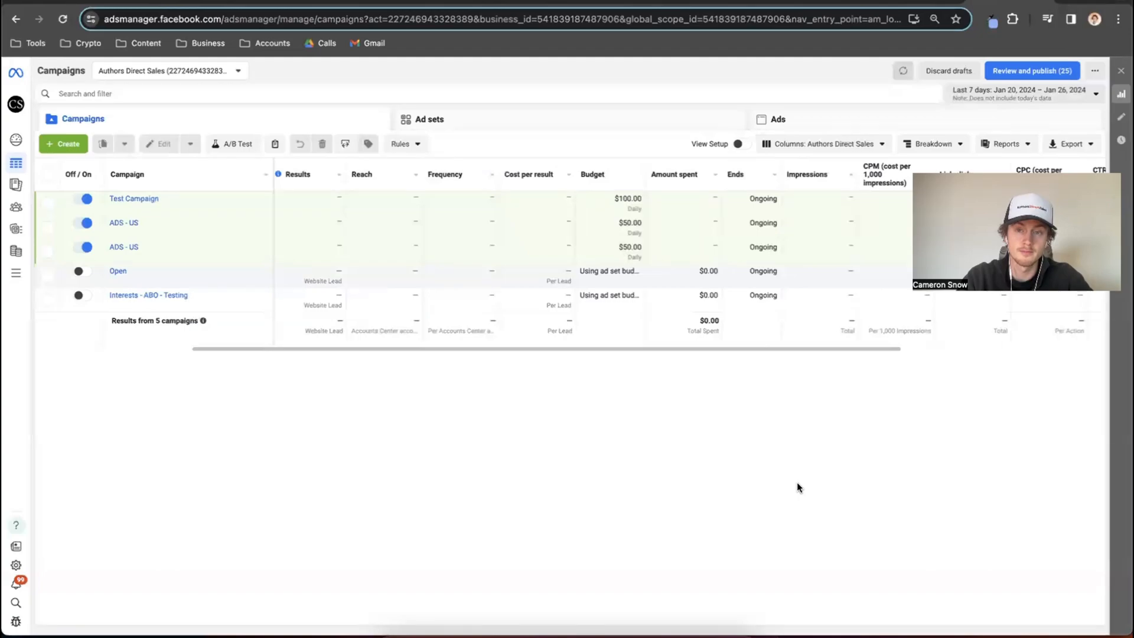
pyautogui.hscroll(6, 701, 264)
pyautogui.hscroll(-6, 702, 266)
pyautogui.hscroll(-1, 702, 267)
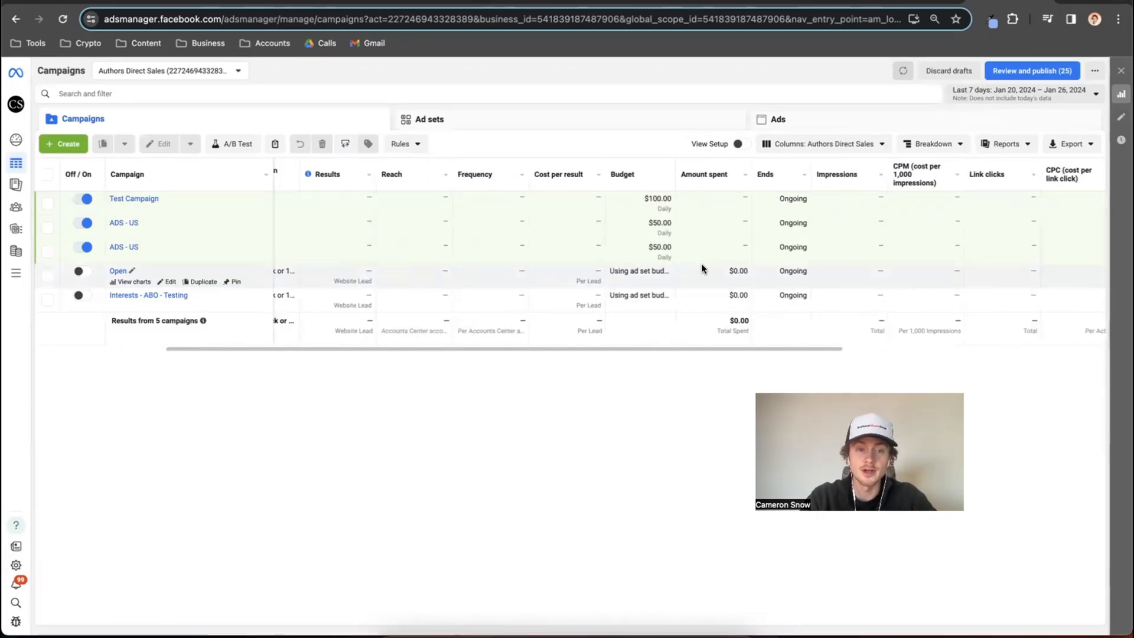
pyautogui.hscroll(-3, 701, 266)
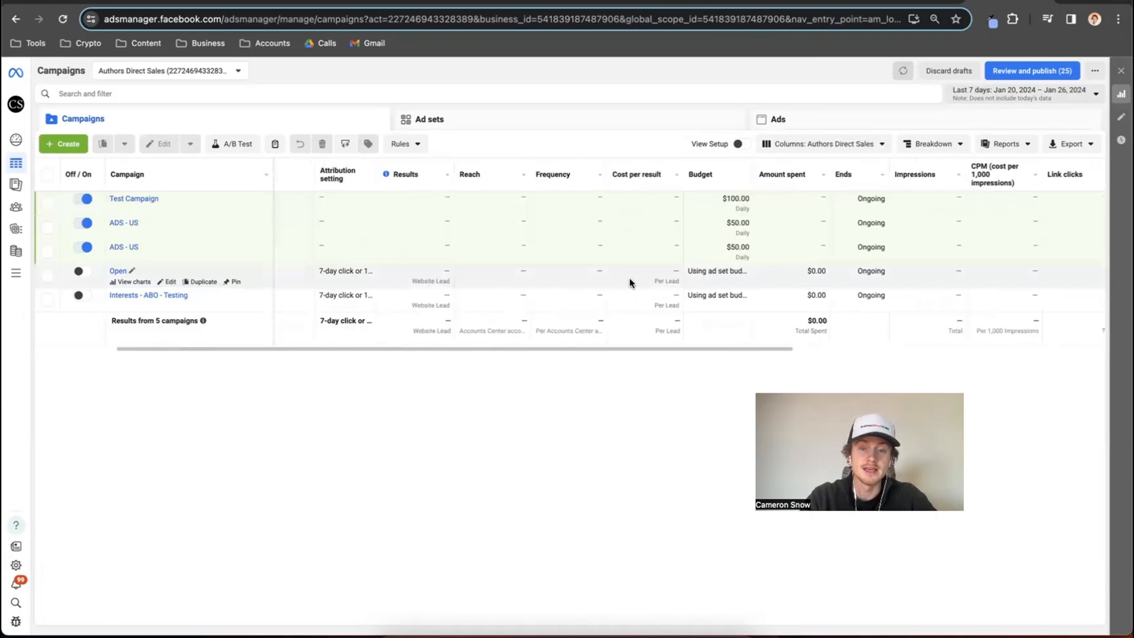